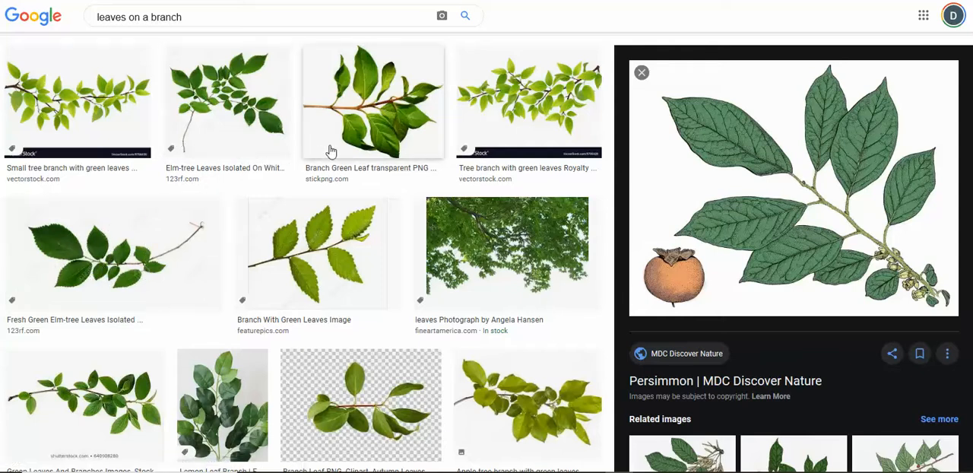
Step: Browse the image results for leaves on a branch, comparing how leaves attach and are arranged along their twigs
scroll(329, 152, "down", 1)
scroll(327, 151, "down", 1)
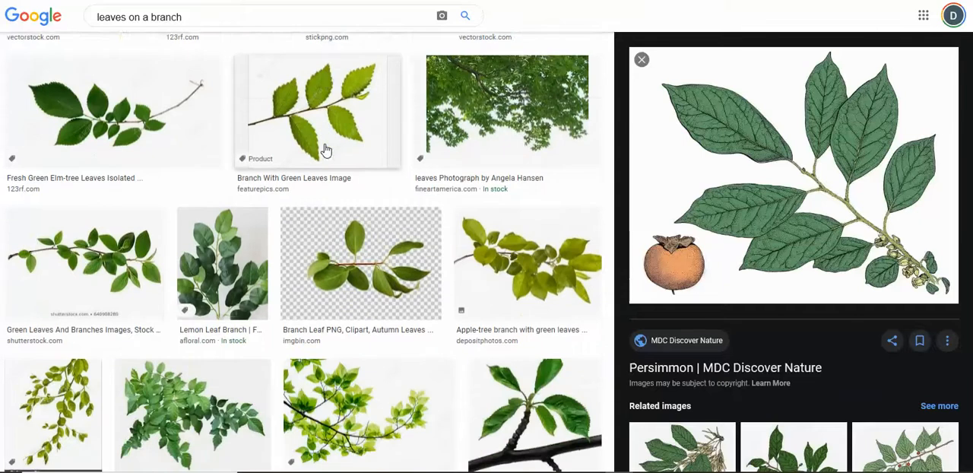
scroll(325, 151, "down", 2)
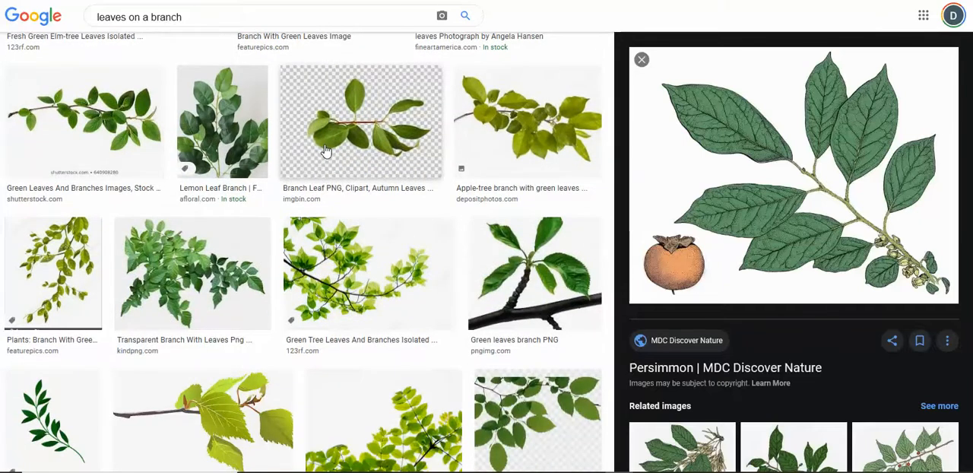
scroll(325, 151, "down", 1)
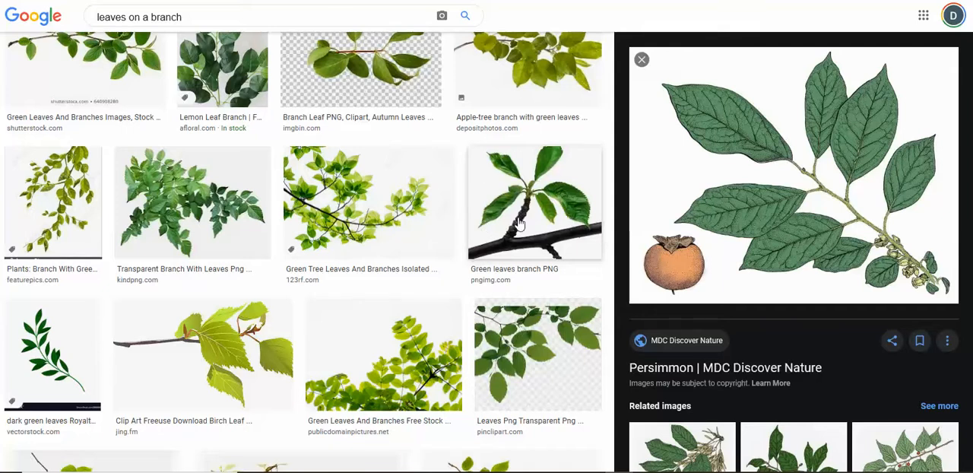
scroll(517, 222, "down", 3)
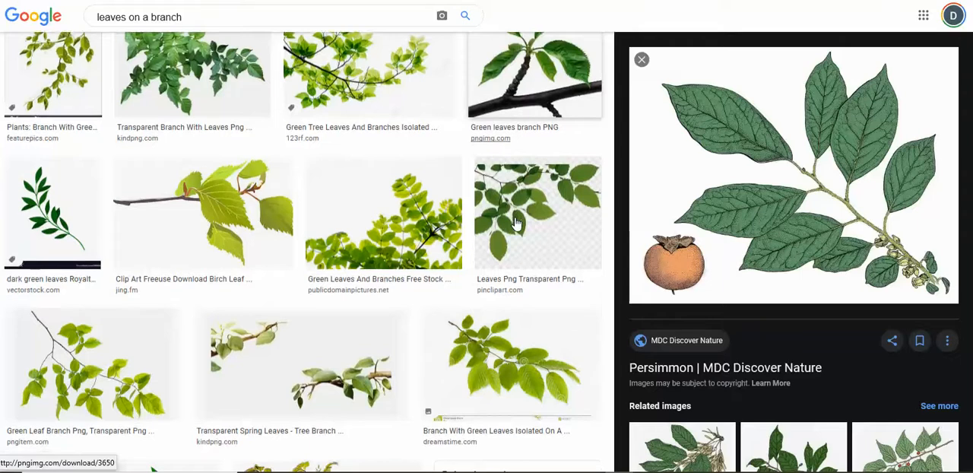
scroll(516, 222, "up", 1)
scroll(516, 222, "up", 1)
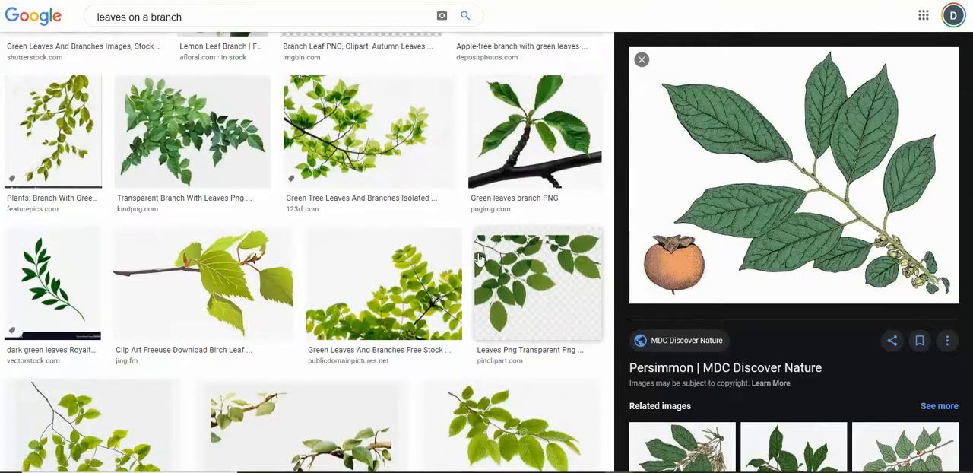
scroll(476, 261, "down", 3)
scroll(476, 261, "down", 11)
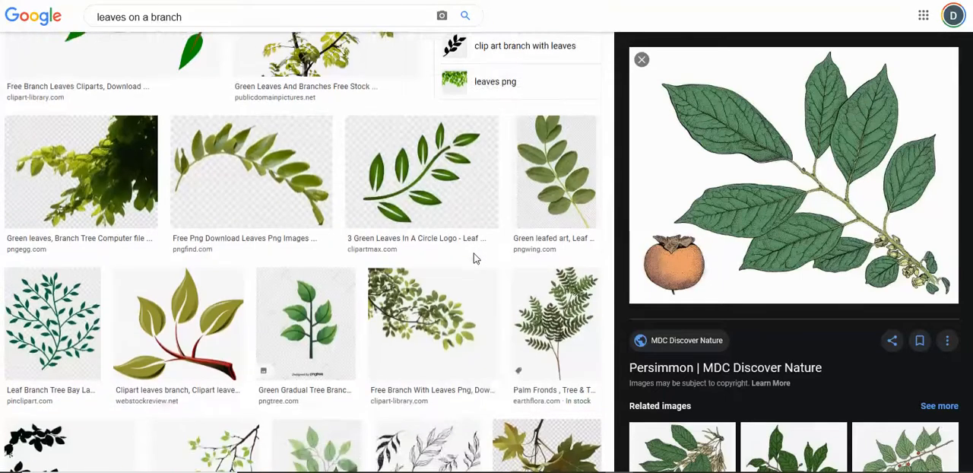
scroll(474, 258, "up", 2)
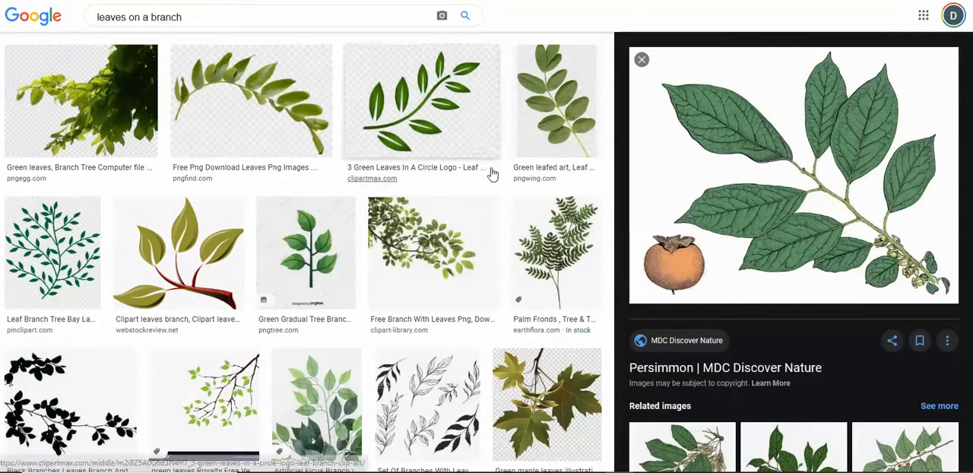
scroll(457, 176, "down", 5)
scroll(426, 179, "down", 5)
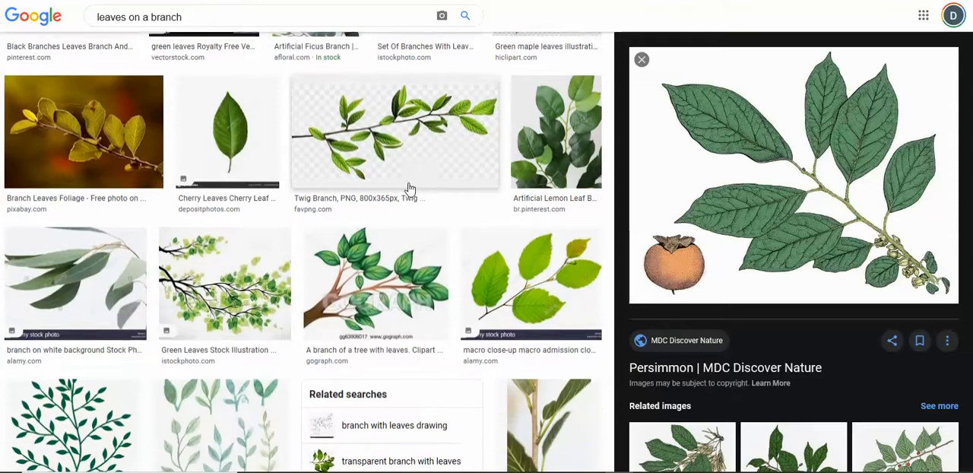
scroll(415, 168, "down", 3)
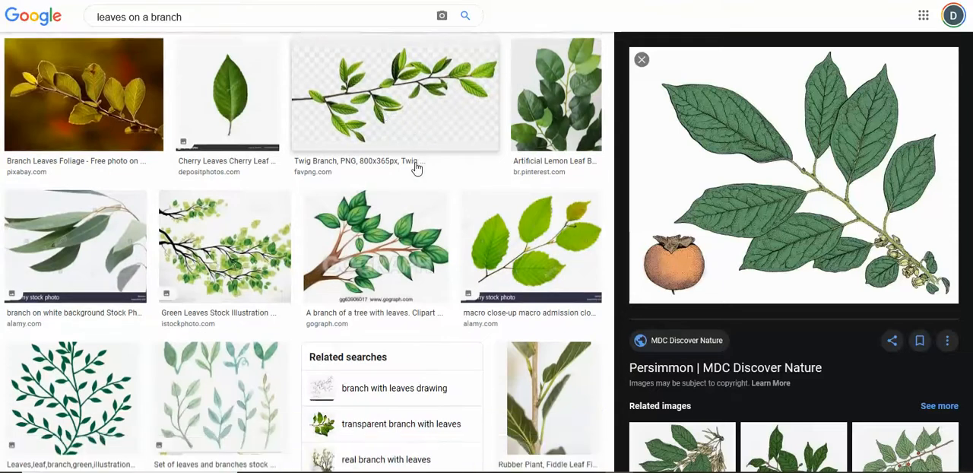
scroll(444, 170, "down", 2)
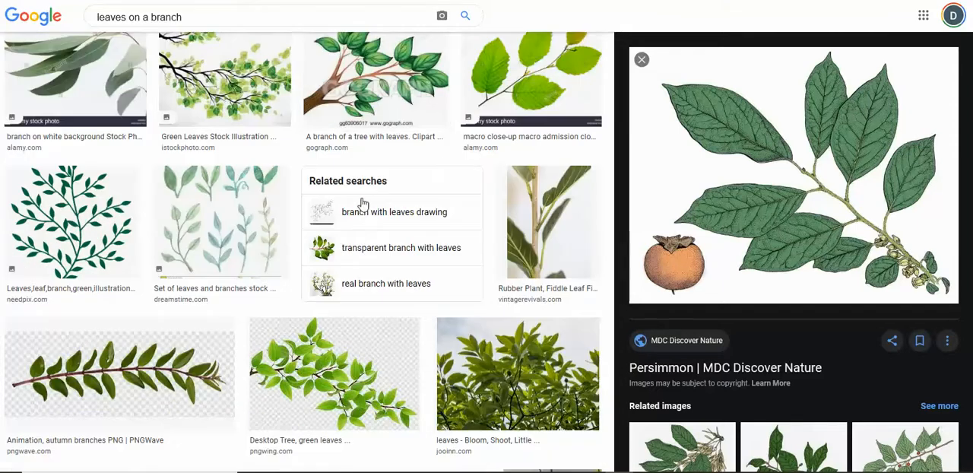
scroll(362, 207, "down", 3)
scroll(359, 211, "down", 6)
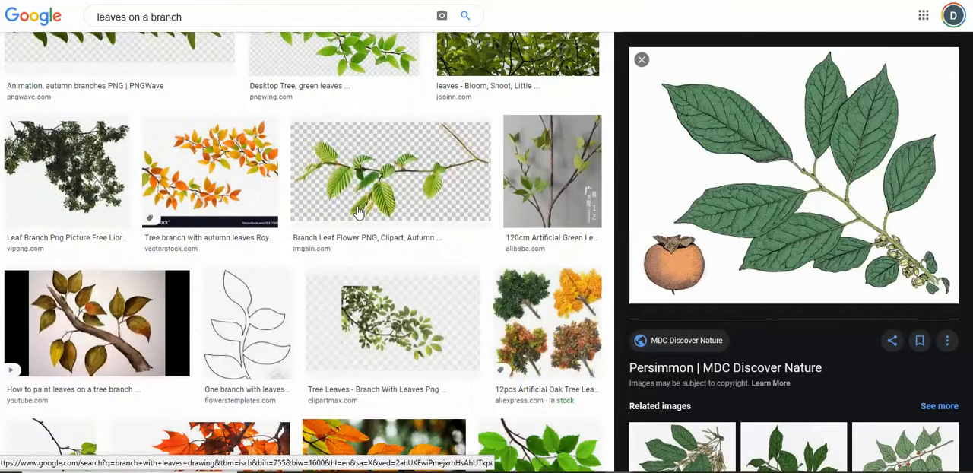
scroll(359, 212, "down", 3)
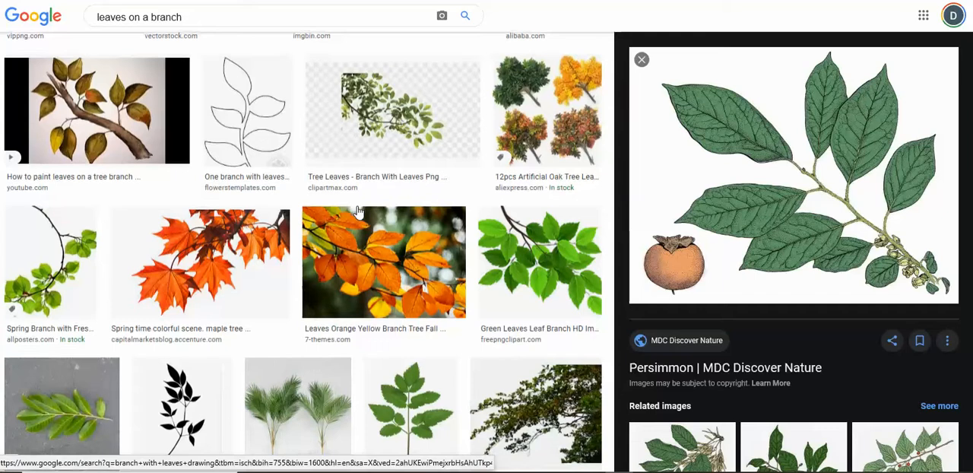
scroll(359, 212, "down", 2)
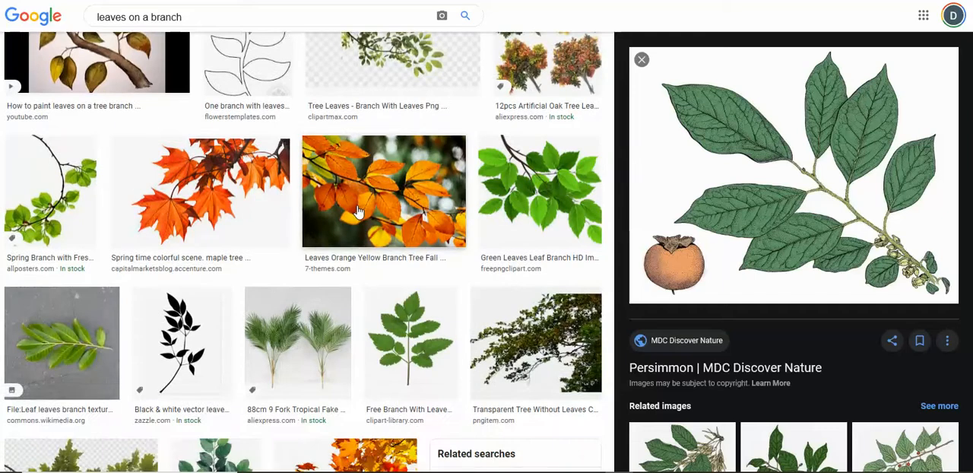
scroll(359, 211, "down", 3)
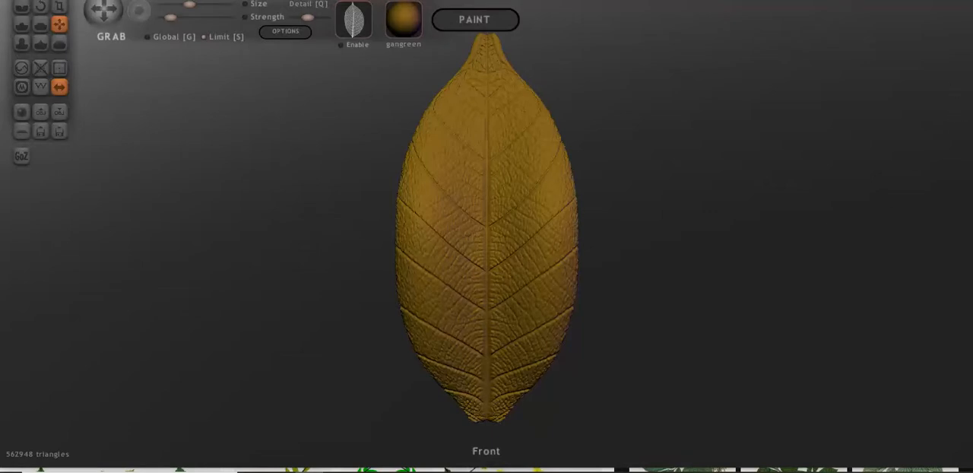
Step: Switch to Sculptris and narrow its window so the leaf model sits beside the persimmon branch reference image
left_click_drag(971, 133, 960, 131)
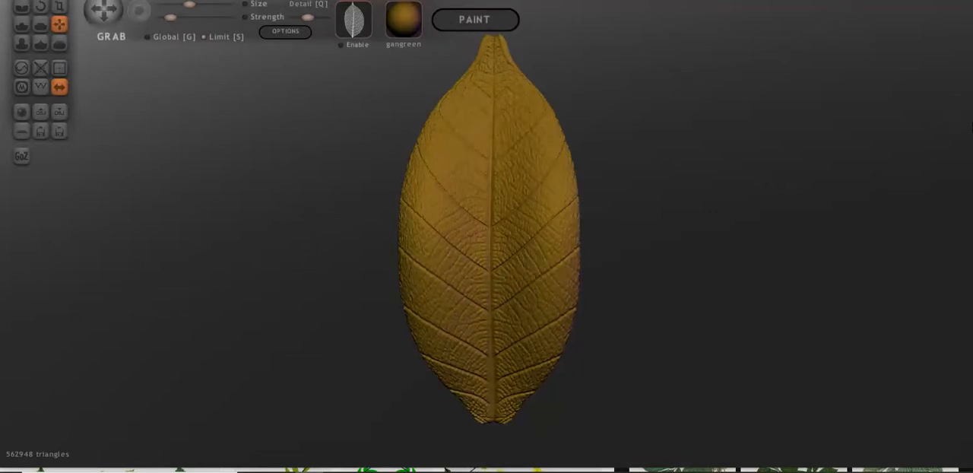
scroll(951, 118, "down", 3)
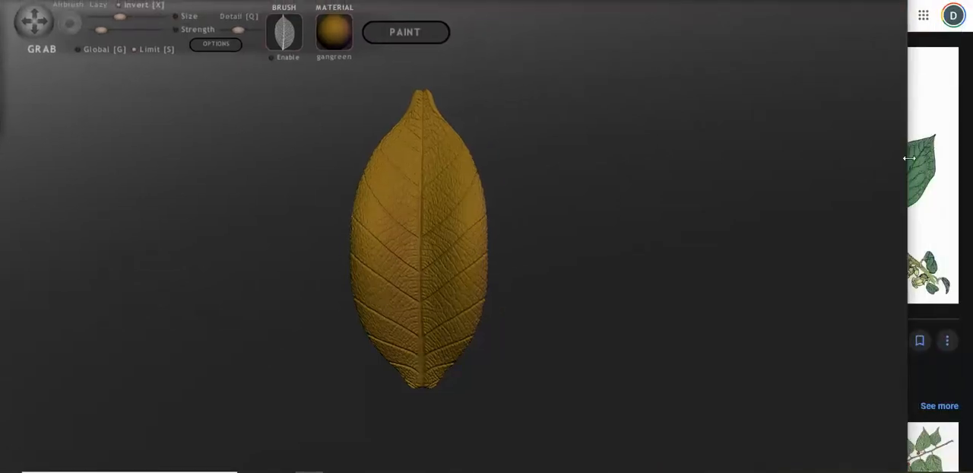
left_click_drag(910, 158, 633, 168)
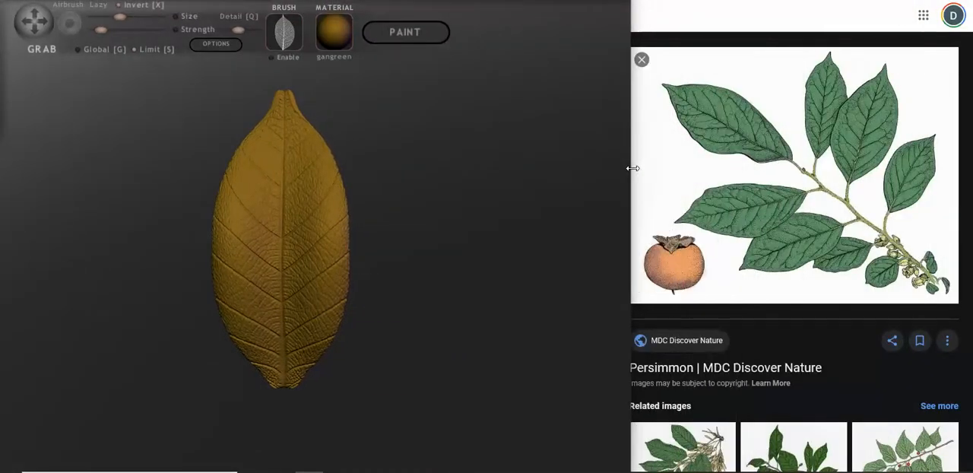
mouse_move(532, 1)
left_mouse_down()
mouse_move(611, 4)
mouse_move(597, 11)
mouse_move(600, 0)
left_mouse_up()
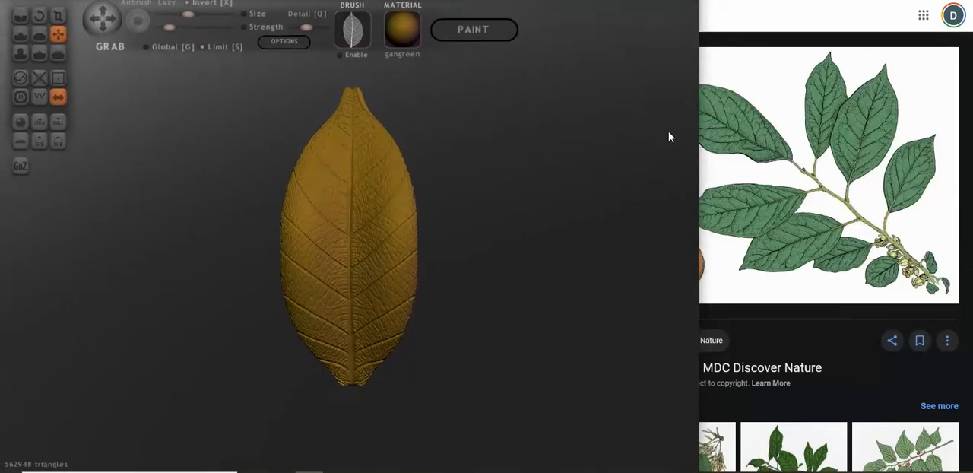
left_click_drag(700, 137, 635, 137)
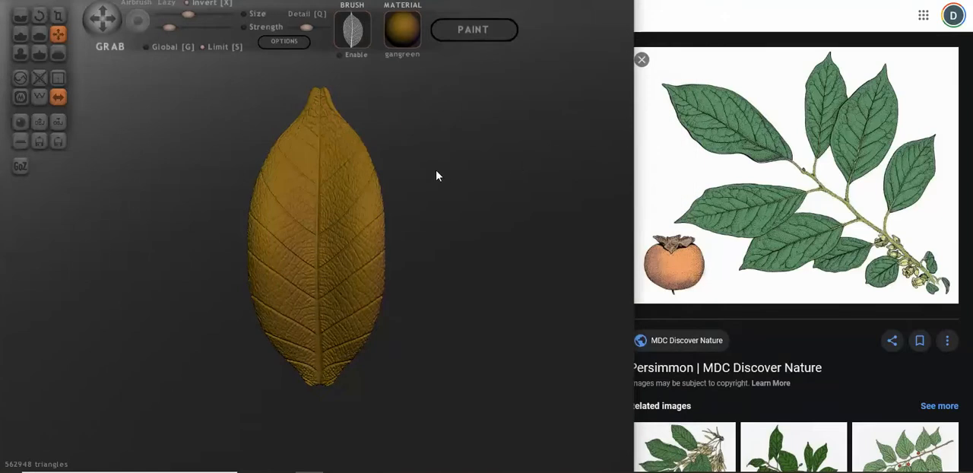
Step: Try to shift the whole leaf upward with the global Grab tool and place a mirrored pair of spheres beside it
scroll(437, 175, "down", 5)
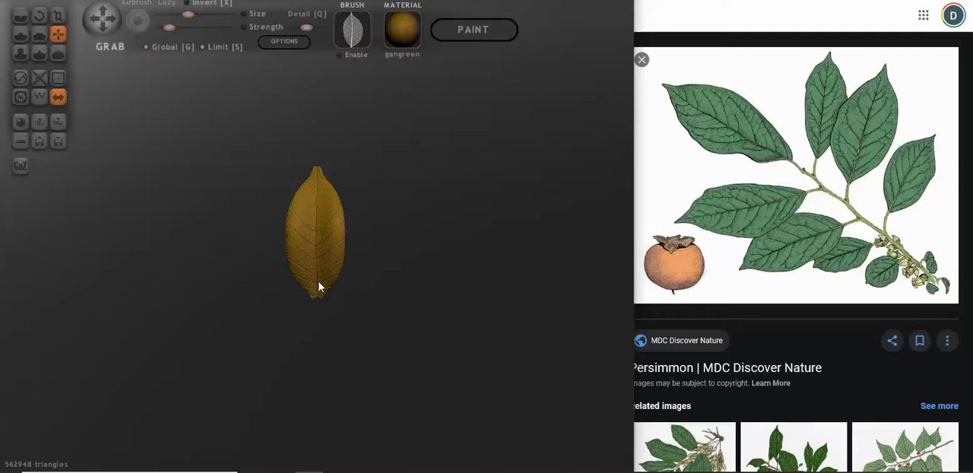
left_click_drag(320, 288, 323, 217, "alt")
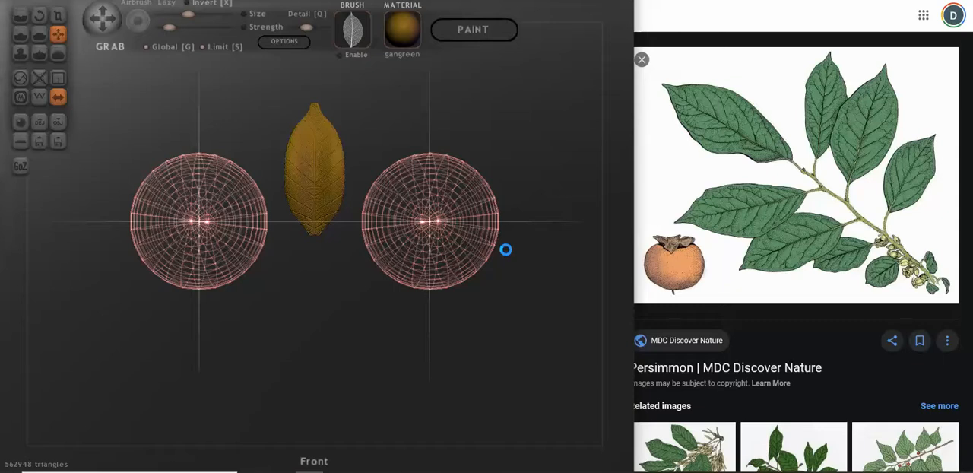
key("alt+Tab")
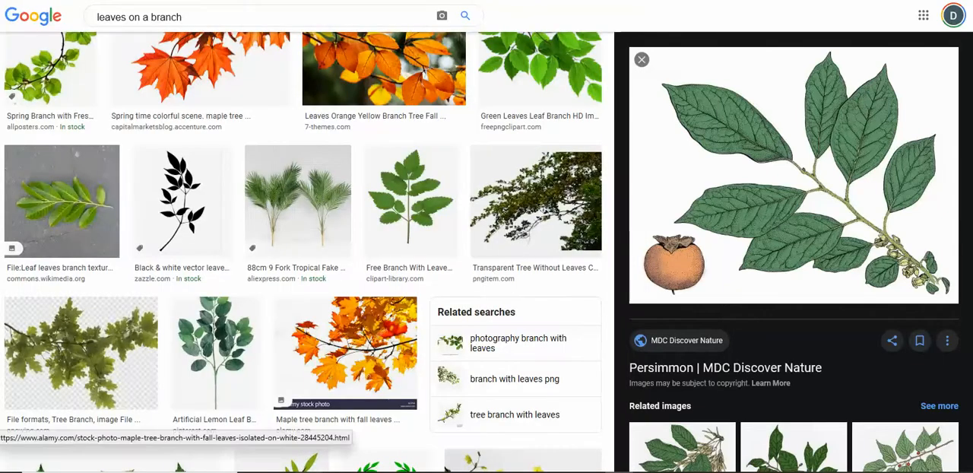
key("alt+Tab")
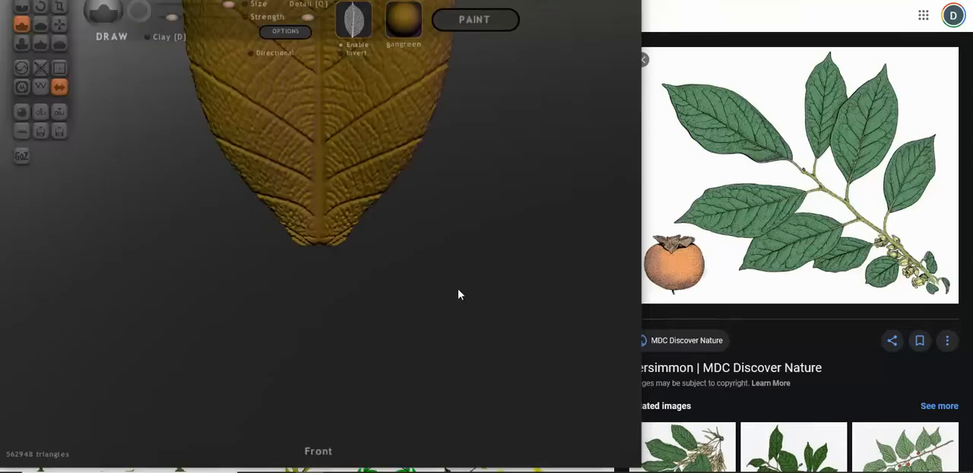
Step: Move the entire leaf down to the middle of the viewport with the global Grab tool
scroll(418, 189, "down", 5)
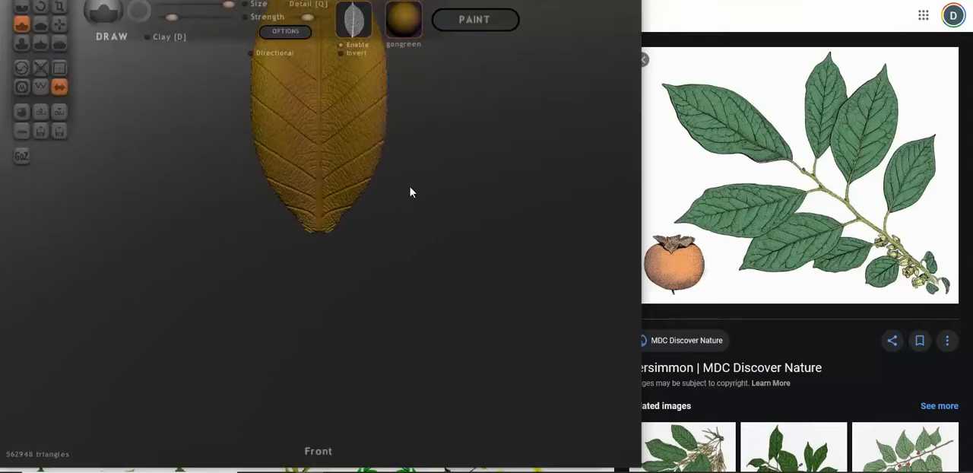
left_click(64, 30)
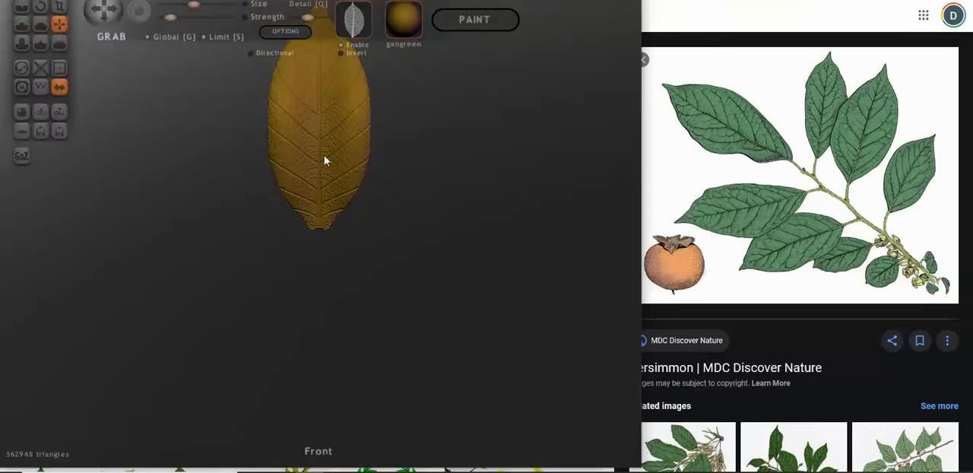
left_click_drag(325, 158, 319, 245)
scroll(426, 240, "up", 8)
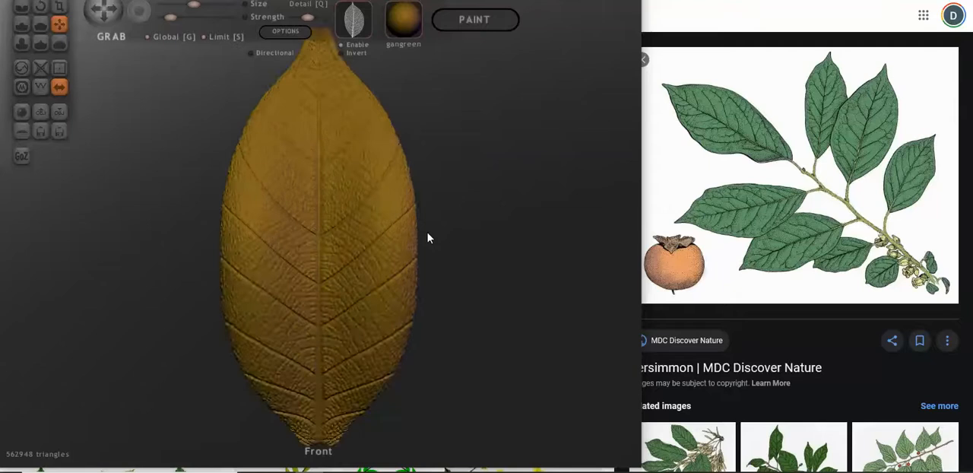
Step: Examine the mesh density along the leaf's midrib and veins up close in wireframe display, and return to shaded display
scroll(445, 220, "up", 2)
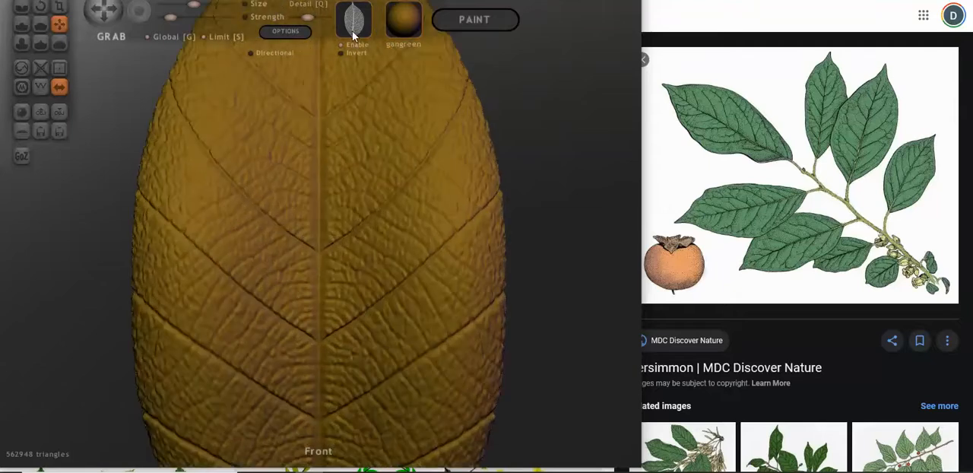
left_click(40, 87)
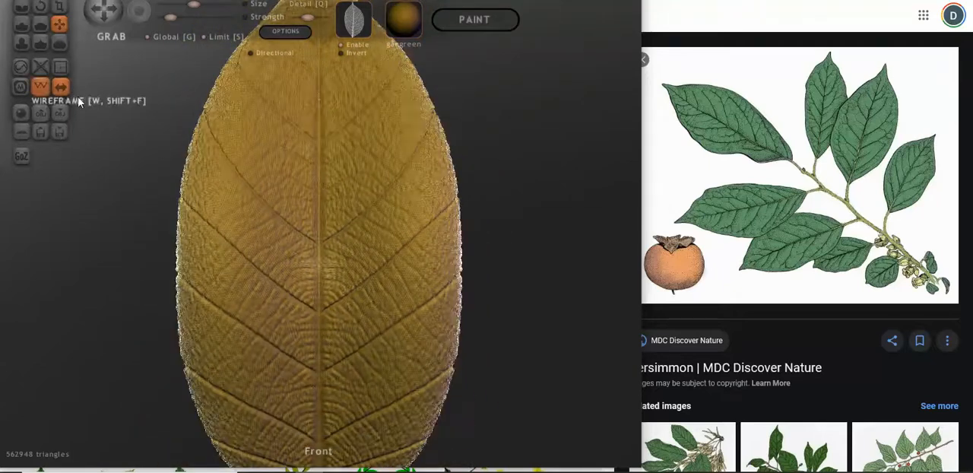
scroll(359, 216, "up", 5)
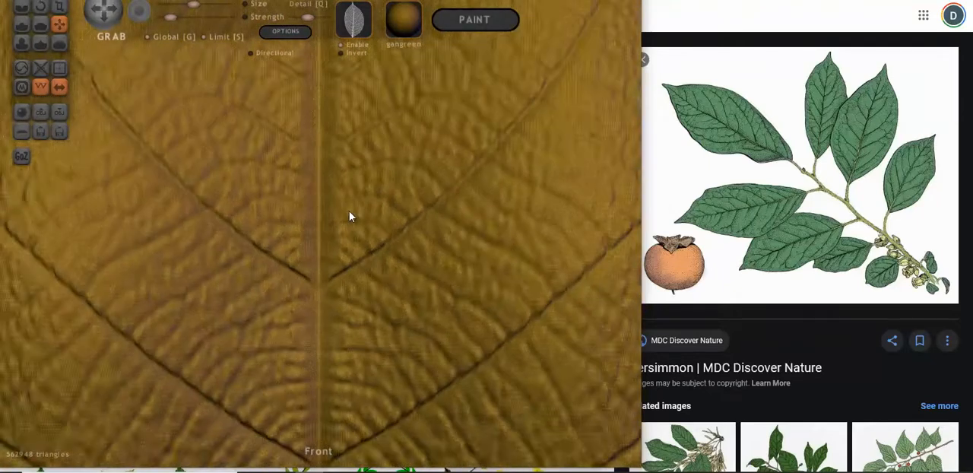
scroll(347, 213, "down", 3)
scroll(360, 202, "up", 6)
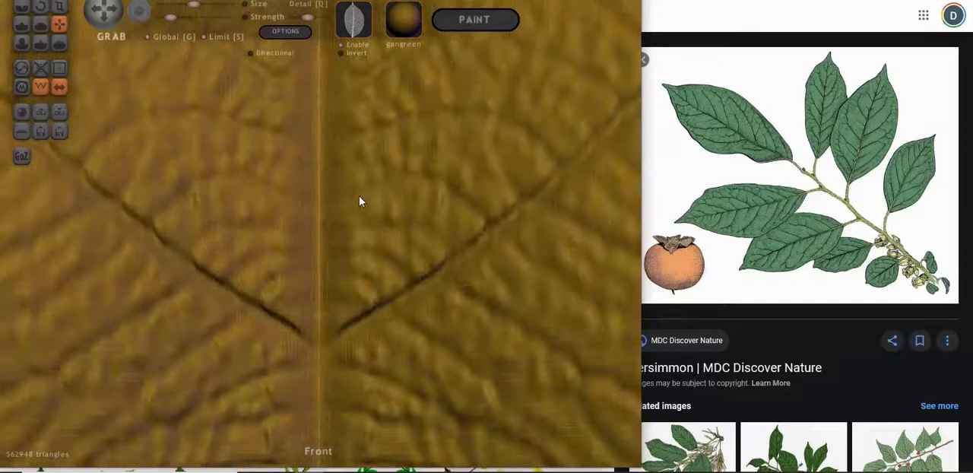
scroll(361, 201, "up", 2)
scroll(359, 202, "down", 5)
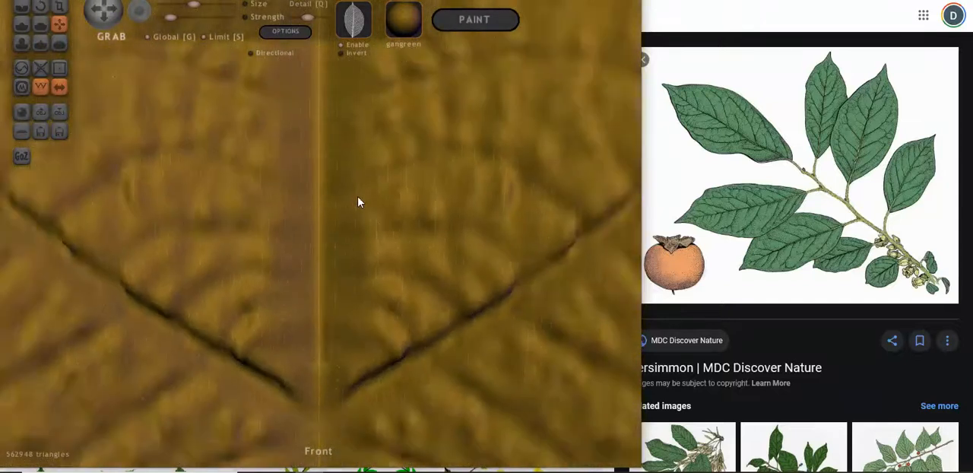
scroll(355, 206, "down", 5)
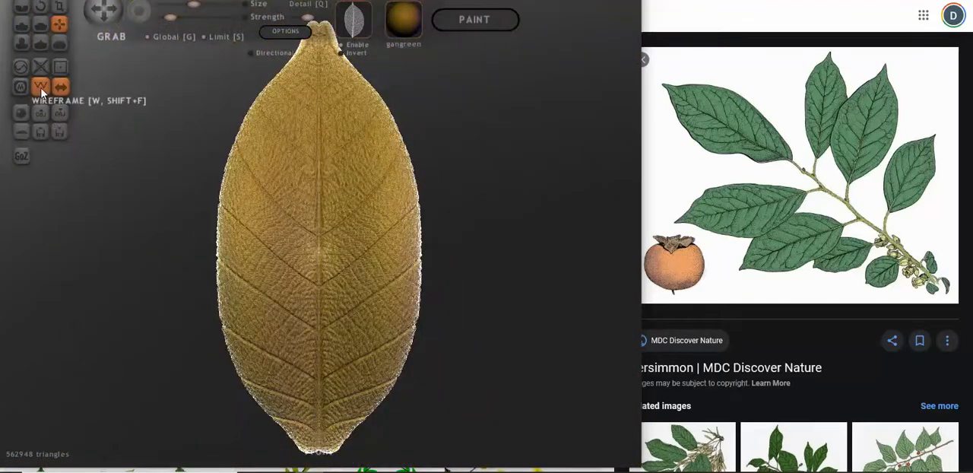
left_click(41, 89)
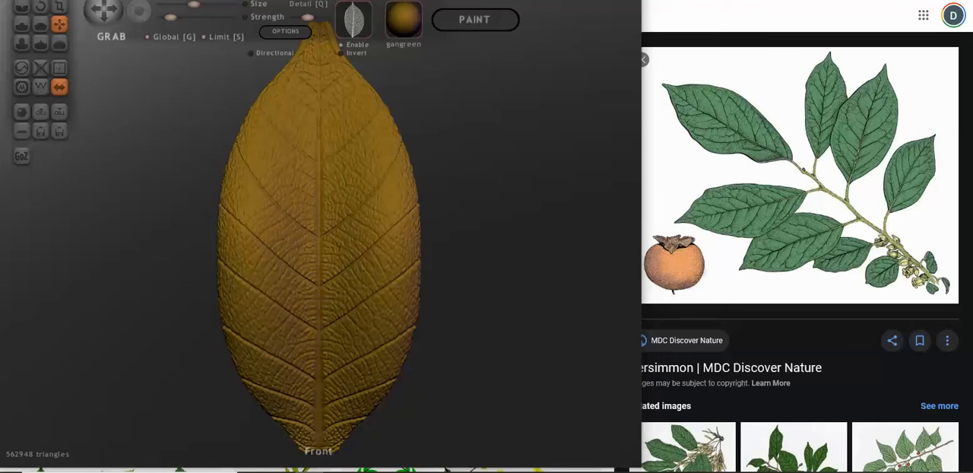
Step: Adjust the Sculptris window so the title and all brush settings are in view above the whole leaf
left_click_drag(320, 0, 319, 26)
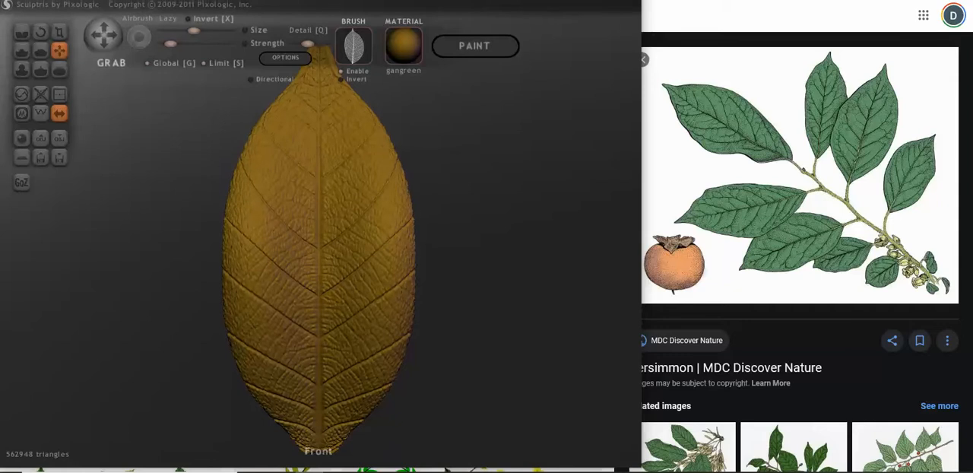
scroll(448, 288, "down", 1)
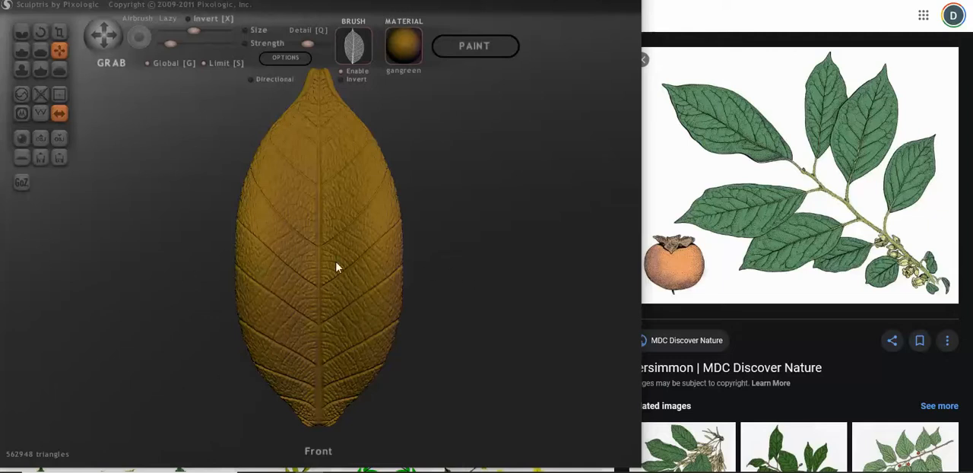
Step: Reduce the leaf's mesh to about 350,000 triangles with Reduce Selected in wireframe display, and return to shaded display
scroll(455, 250, "down", 2)
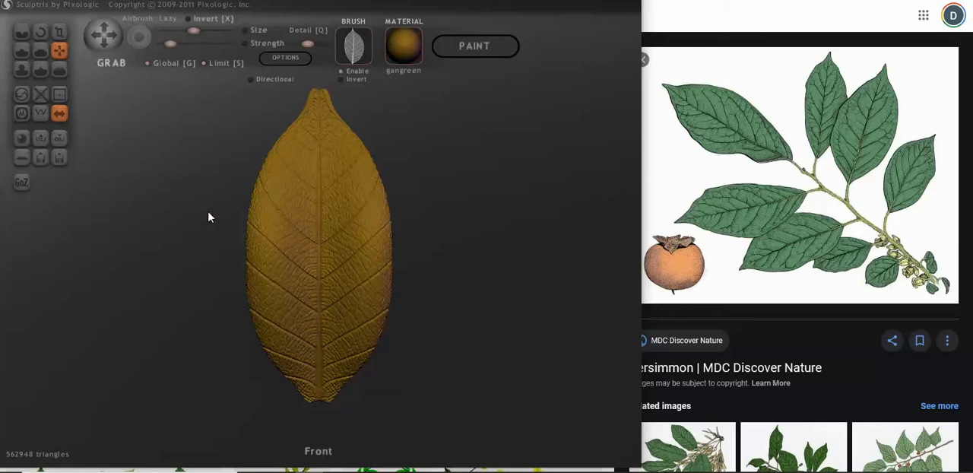
scroll(286, 237, "up", 6)
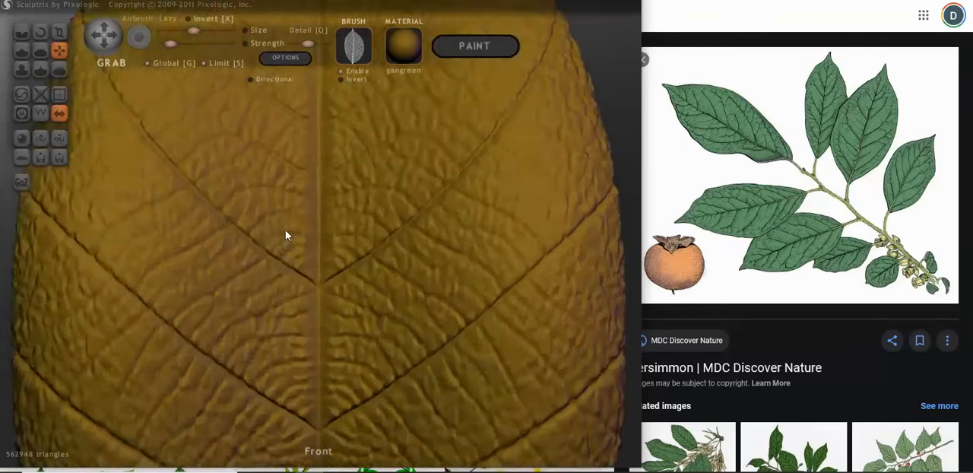
scroll(286, 236, "down", 2)
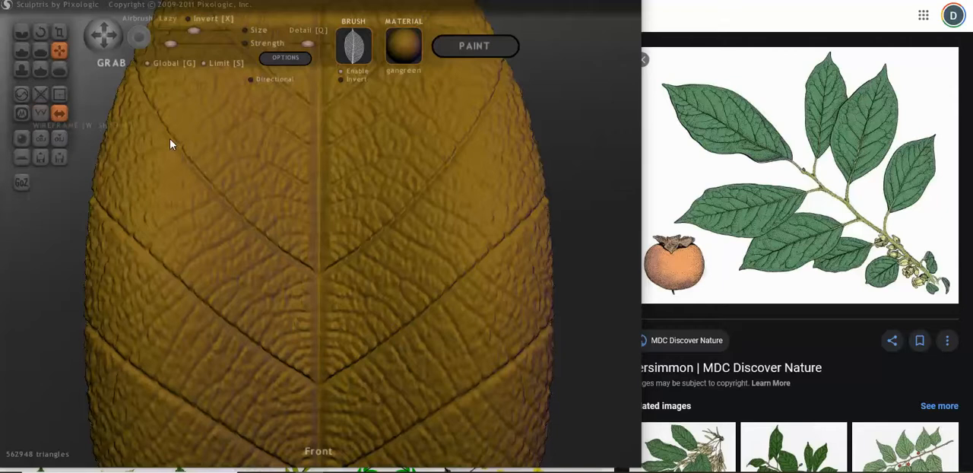
scroll(265, 193, "down", 2)
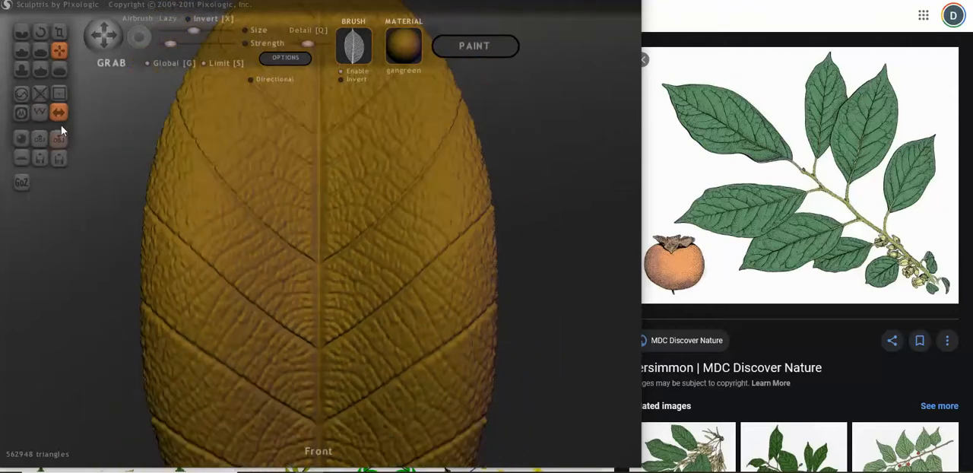
left_click(41, 113)
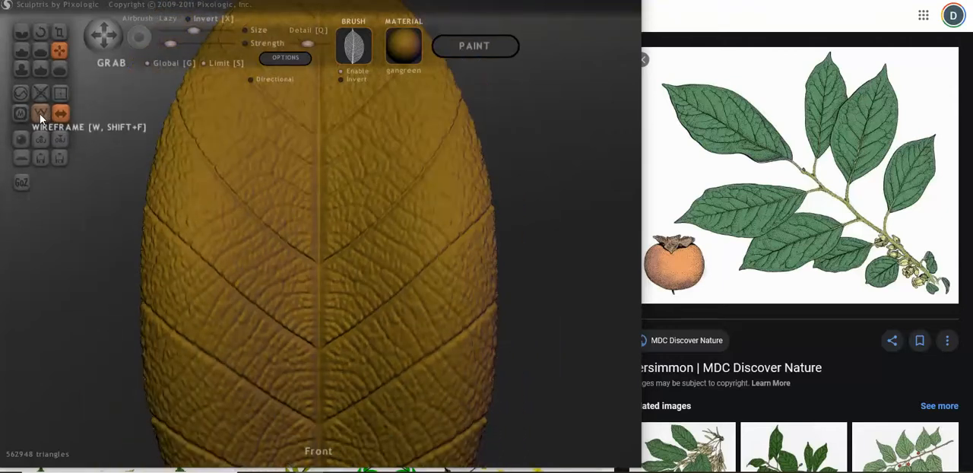
left_click(41, 114)
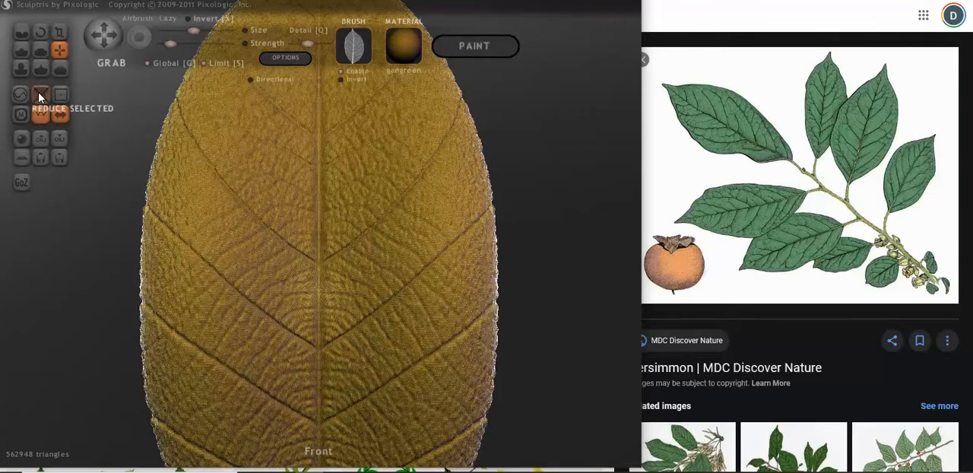
left_click(40, 97)
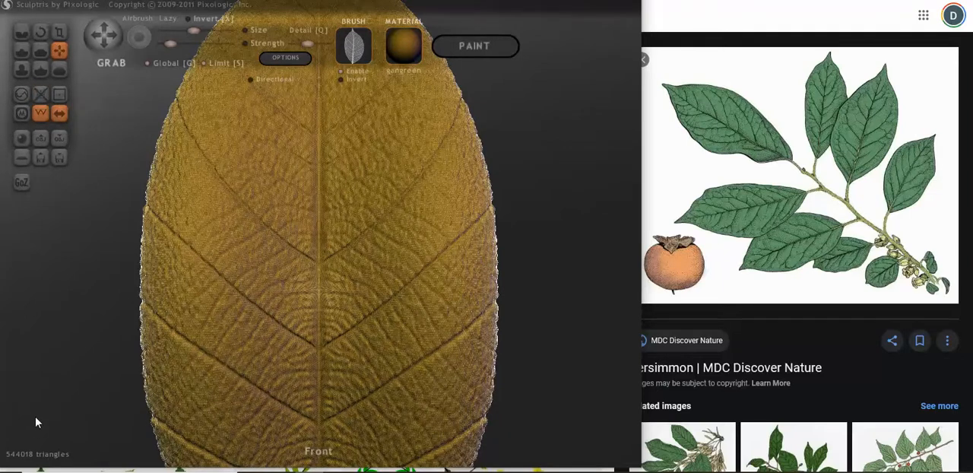
left_click(38, 98)
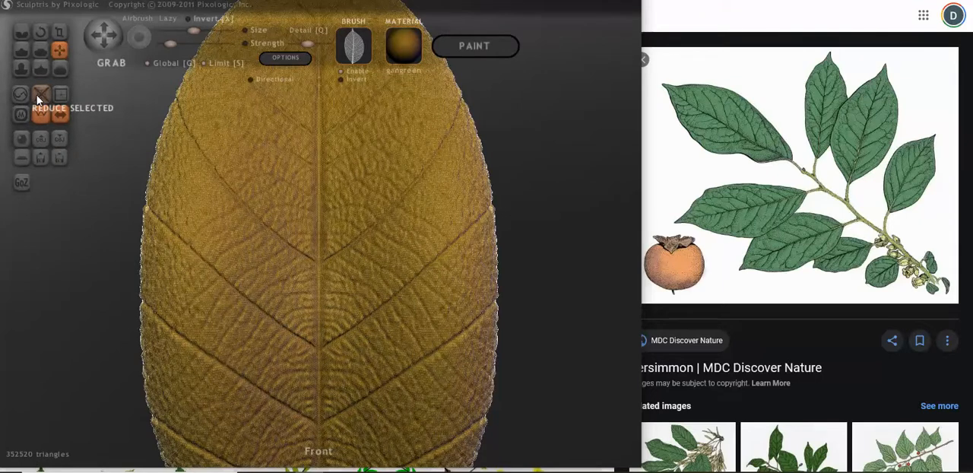
left_click(39, 116)
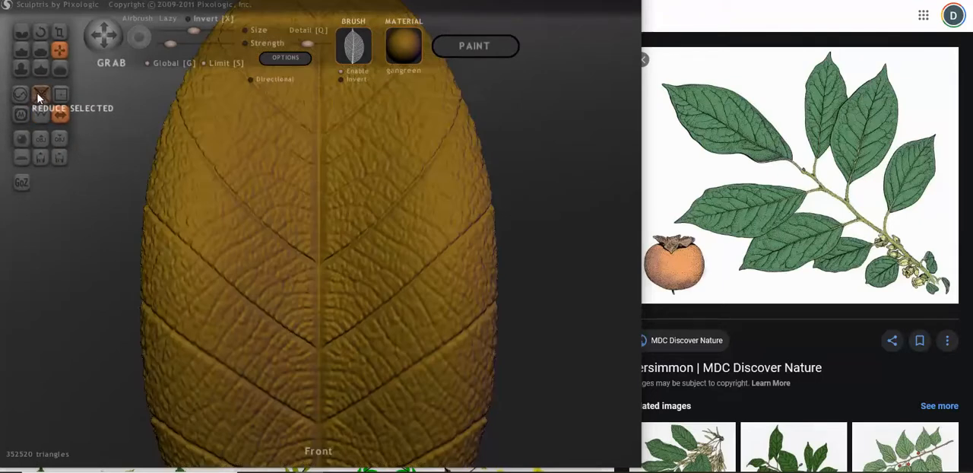
Step: Reduce the leaf's mesh further to about 250,000 triangles and inspect the remaining vein detail from an angle
left_click(38, 99)
left_click(40, 99)
left_click(40, 99)
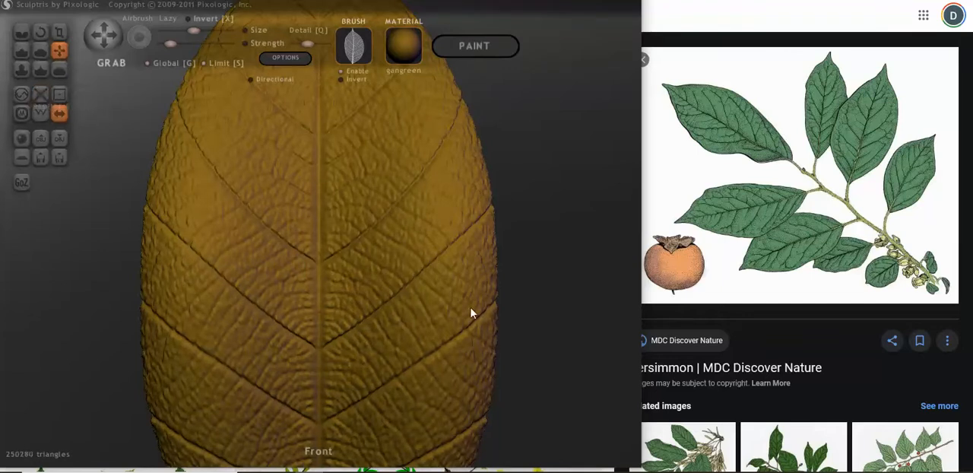
scroll(494, 313, "up", 5)
scroll(464, 310, "down", 6)
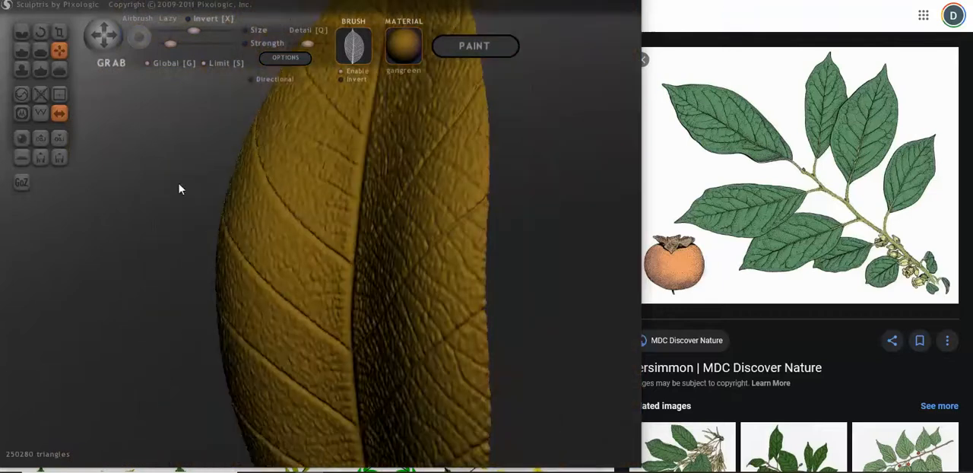
Step: Repeat Reduce Selected on the leaf until about 161,000 triangles remain, checking that the veins keep their detail
left_click(42, 97)
left_click(42, 97)
left_click(42, 97)
left_click(42, 97)
left_click(42, 98)
mouse_move(152, 251)
left_mouse_down()
mouse_move(202, 260)
mouse_move(147, 260)
left_mouse_up()
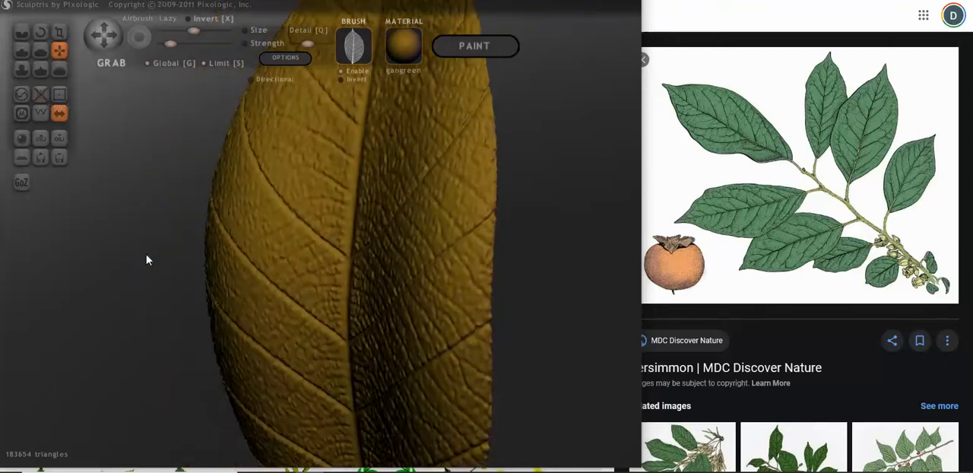
left_click(42, 97)
left_click(42, 96)
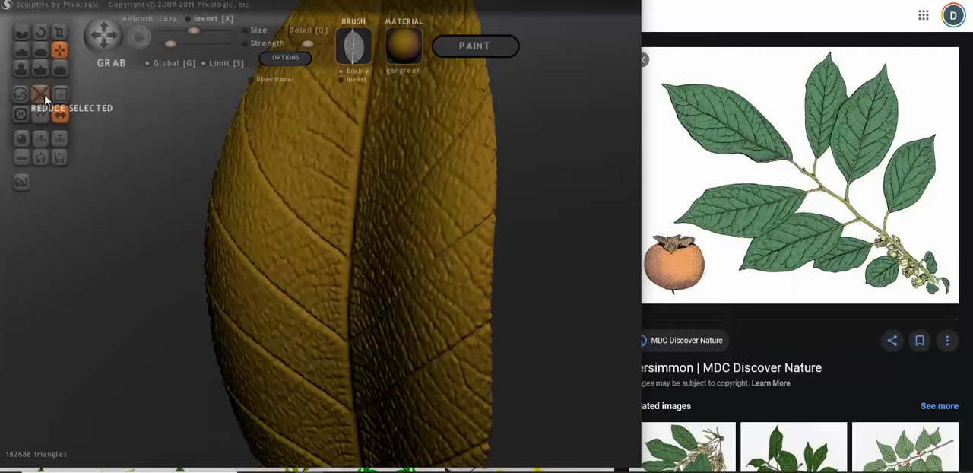
left_click(41, 96)
left_click(43, 99)
left_click(43, 99)
left_click(44, 99)
left_click(43, 98)
left_click(44, 99)
left_click(44, 99)
left_click(43, 99)
left_click_drag(107, 255, 170, 263)
scroll(387, 330, "up", 8)
scroll(449, 313, "down", 5)
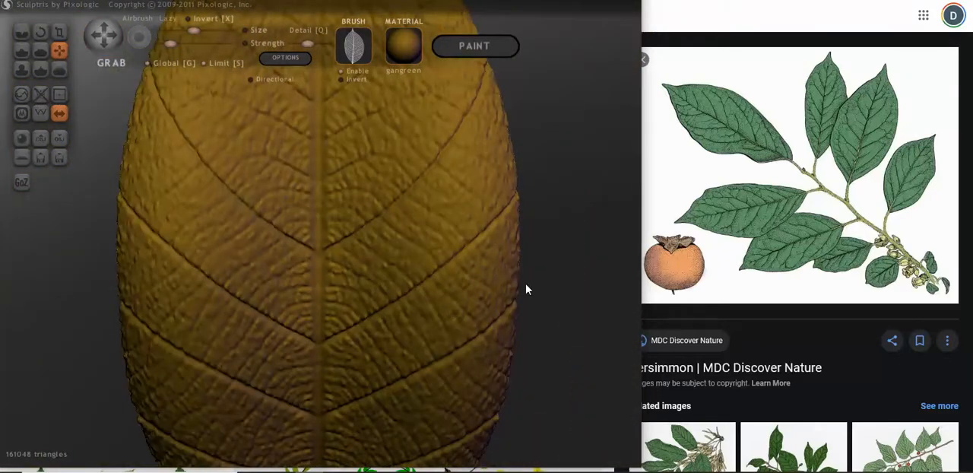
Step: Place a symmetric pair of leaf copies, one on each side of the original leaf and slightly lower
scroll(525, 291, "down", 6)
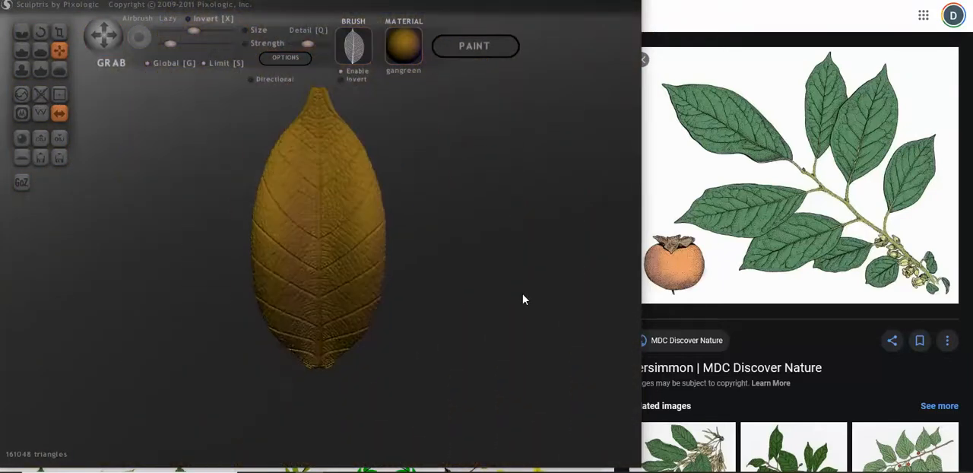
scroll(479, 298, "down", 4)
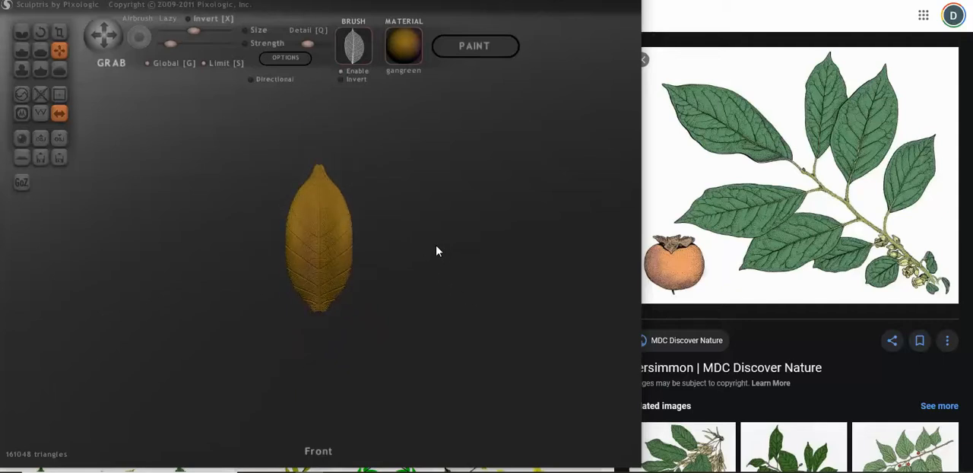
left_click(529, 279)
scroll(528, 278, "down", 3)
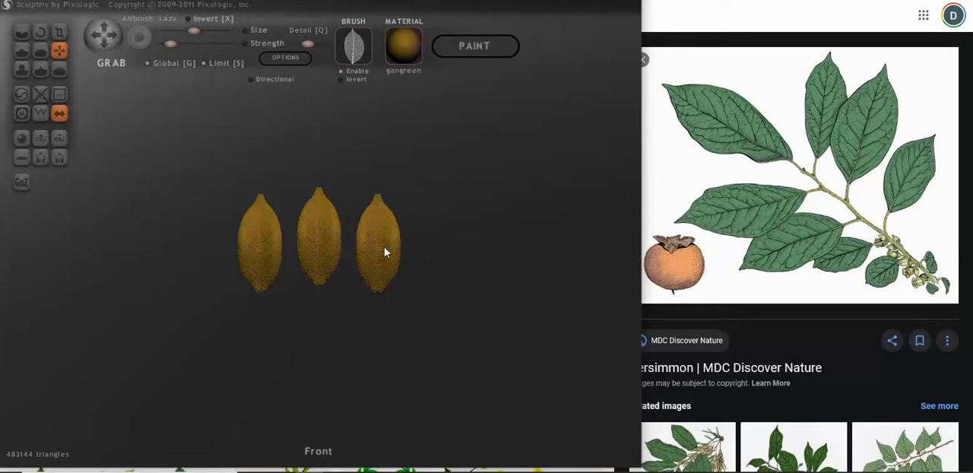
Step: Mask the centre leaf and rotate the two side leaves globally so their upper ends fan outward at about 45 degrees
left_click(410, 237, "ctrl")
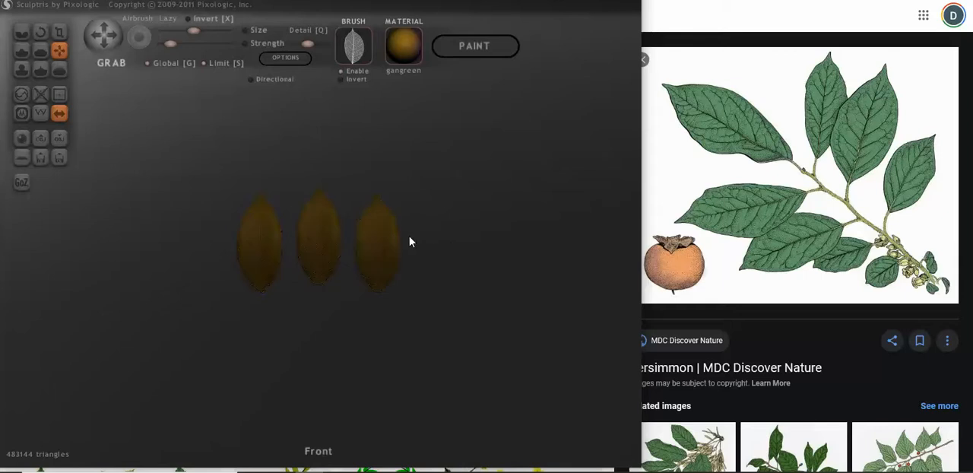
left_click(390, 236, "ctrl")
scroll(474, 243, "up", 2)
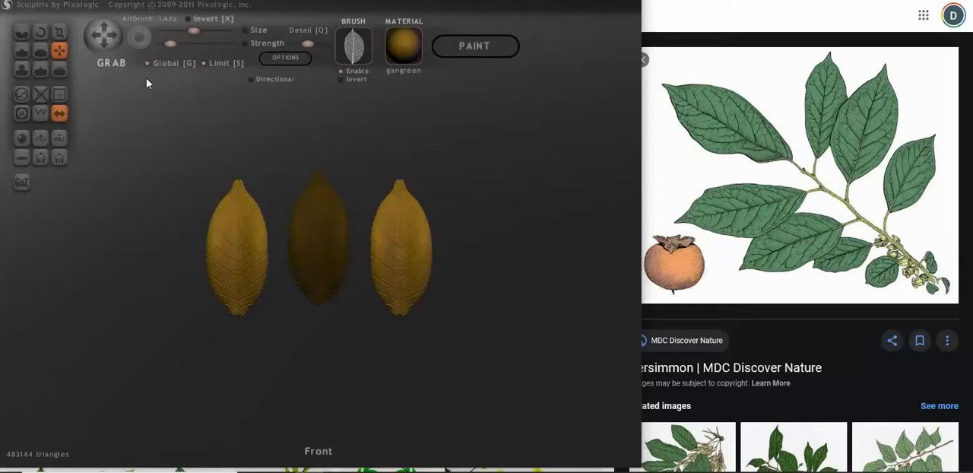
left_click(40, 31)
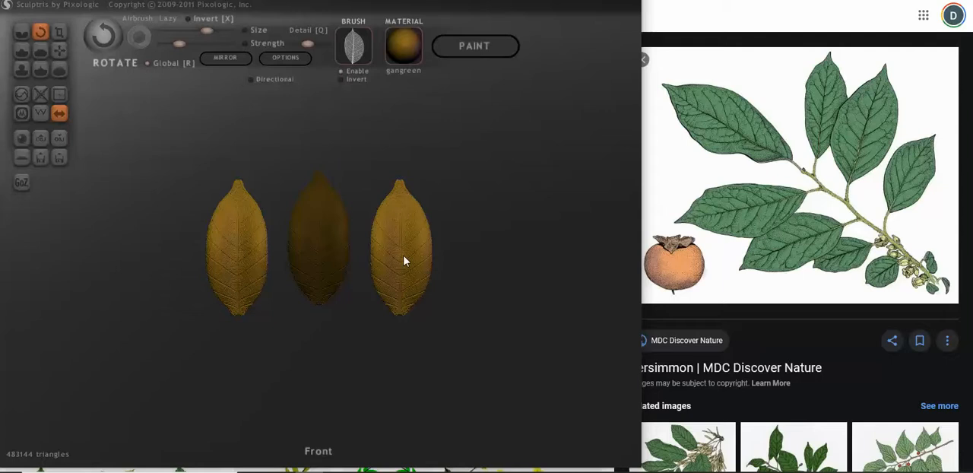
left_click_drag(403, 309, 331, 296)
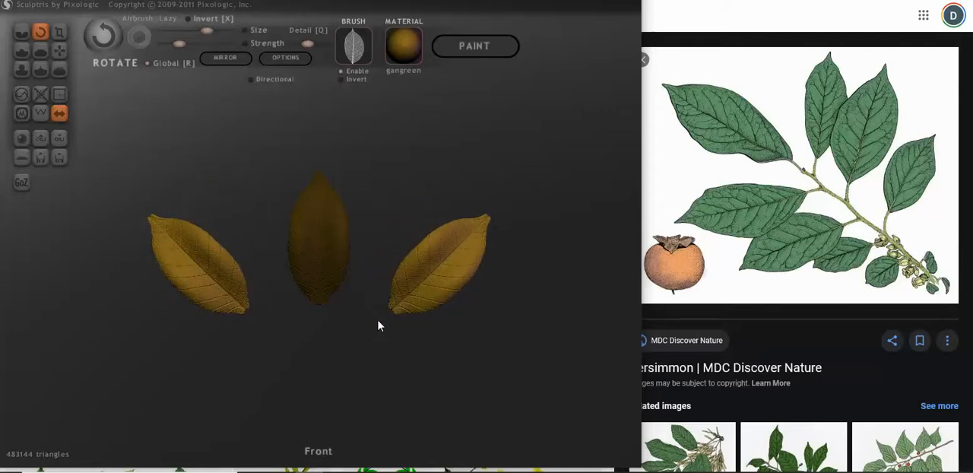
Step: Move the two side leaves inward and down with the global Grab tool, below the centre leaf's level
scroll(373, 326, "down", 3)
left_click(59, 50)
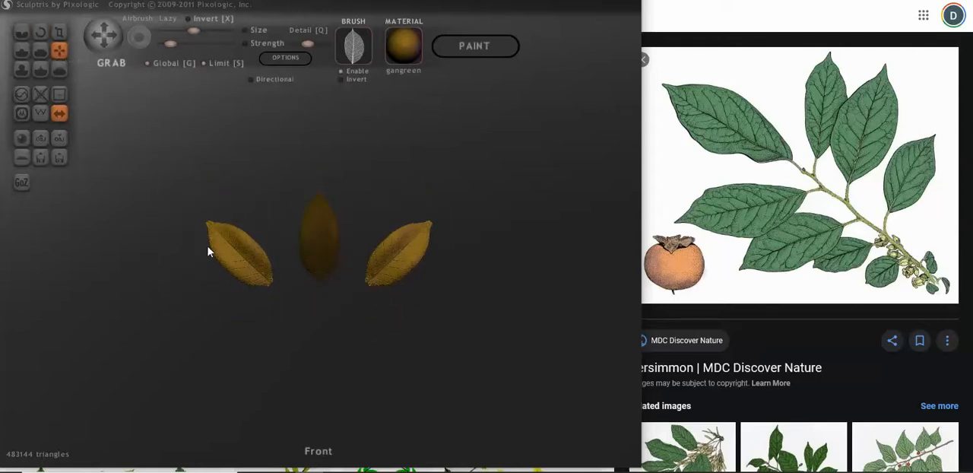
left_click_drag(209, 249, 241, 278)
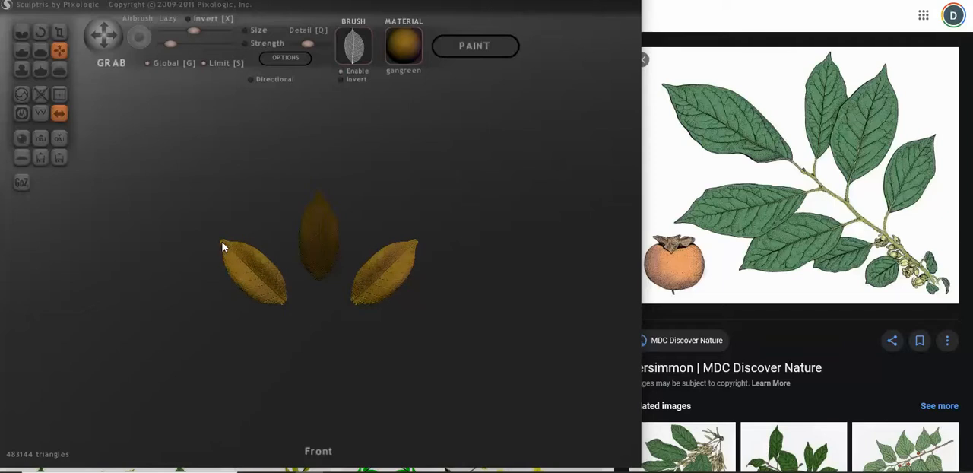
left_click_drag(250, 273, 251, 275)
Step: Scale the side leaves down slightly with XYZ scaling and move them a little up and toward the centre leaf
left_click(60, 32)
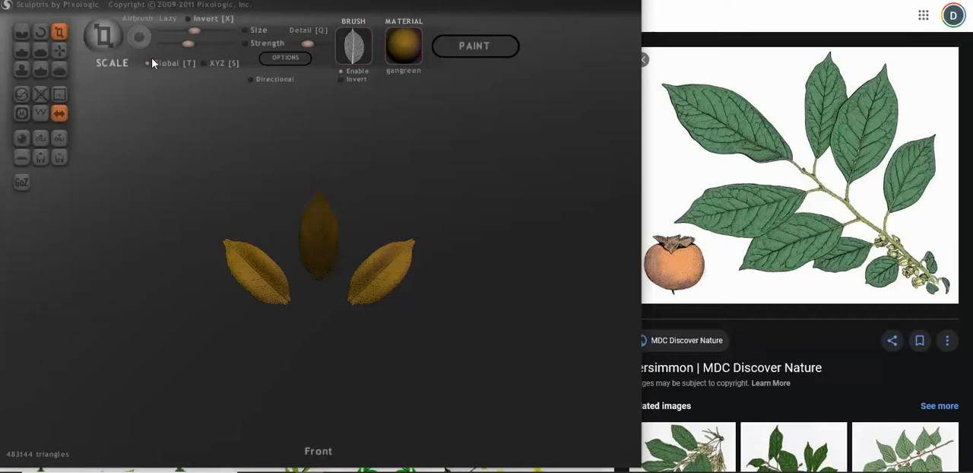
left_click(212, 63)
left_click_drag(366, 267, 355, 296)
left_click(59, 50)
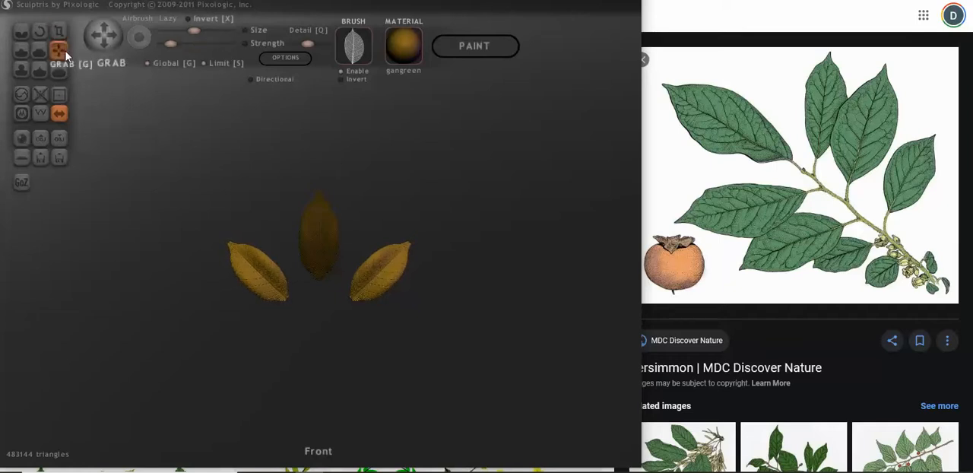
left_click_drag(254, 280, 258, 276)
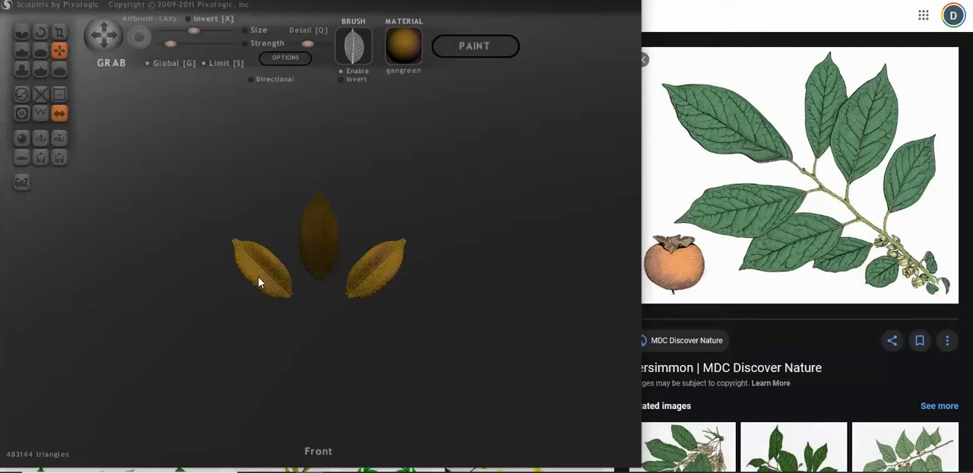
Step: Rotate the side leaves slightly further outward and move their lower ends closer to the centre leaf's base
left_click(41, 31)
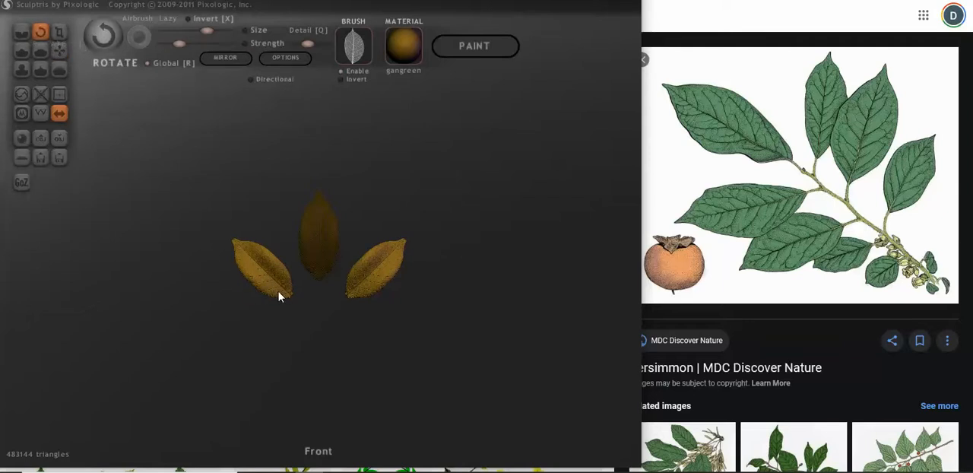
mouse_move(284, 292)
left_mouse_down()
mouse_move(294, 308)
mouse_move(317, 309)
left_mouse_up()
left_click(60, 50)
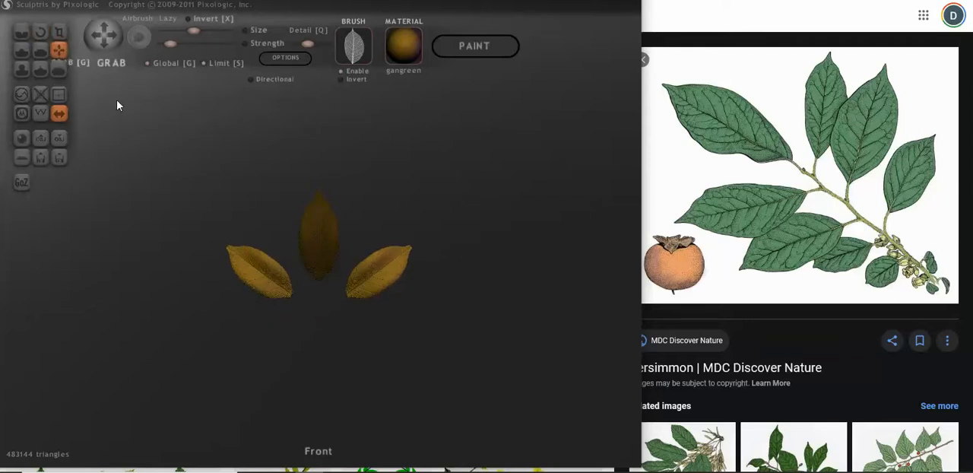
left_click_drag(263, 279, 271, 276)
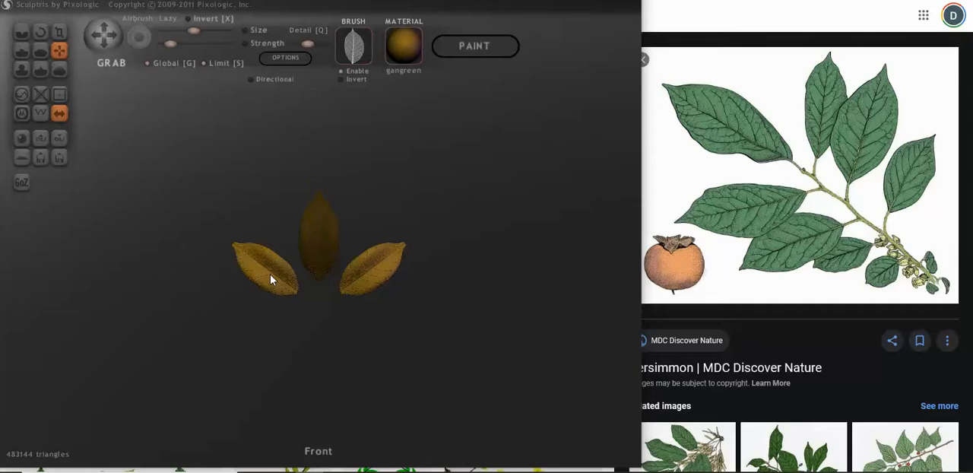
Step: Place a second symmetric pair of leaf copies below the side leaves and mask all leaves except this lower pair
scroll(363, 351, "up", 5)
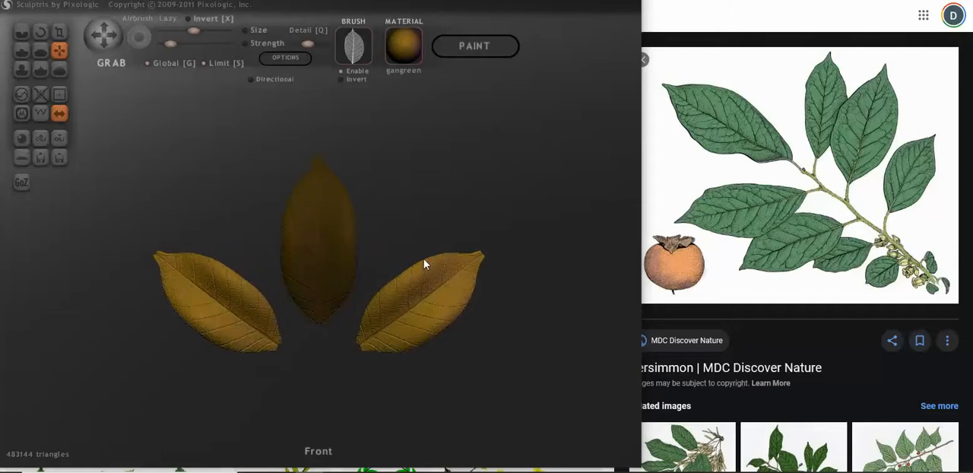
scroll(417, 270, "up", 4)
scroll(493, 331, "down", 1)
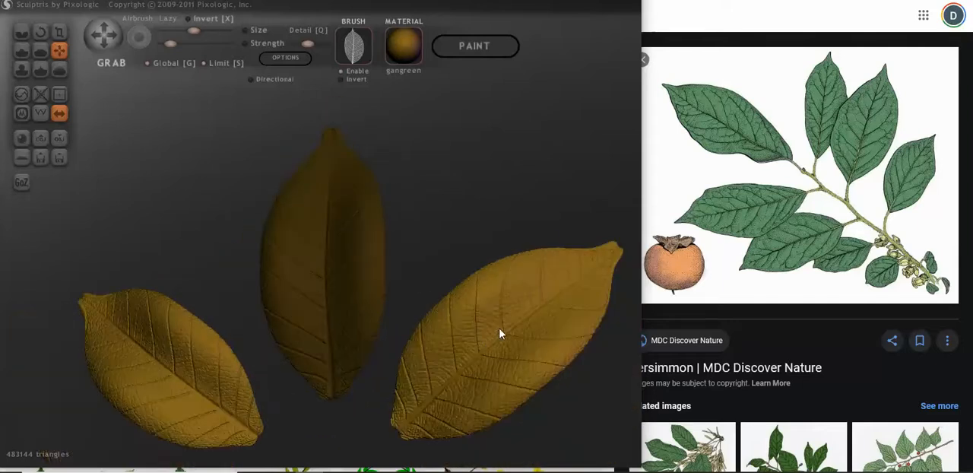
scroll(426, 327, "down", 8)
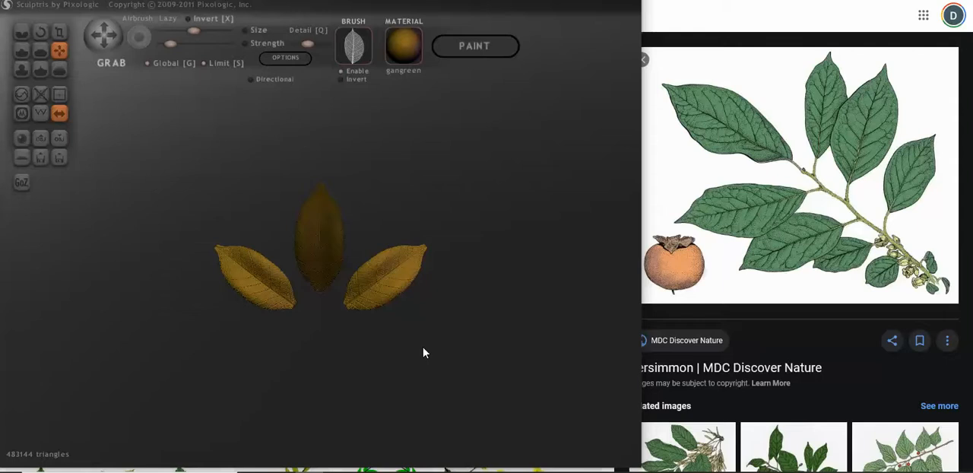
key("space")
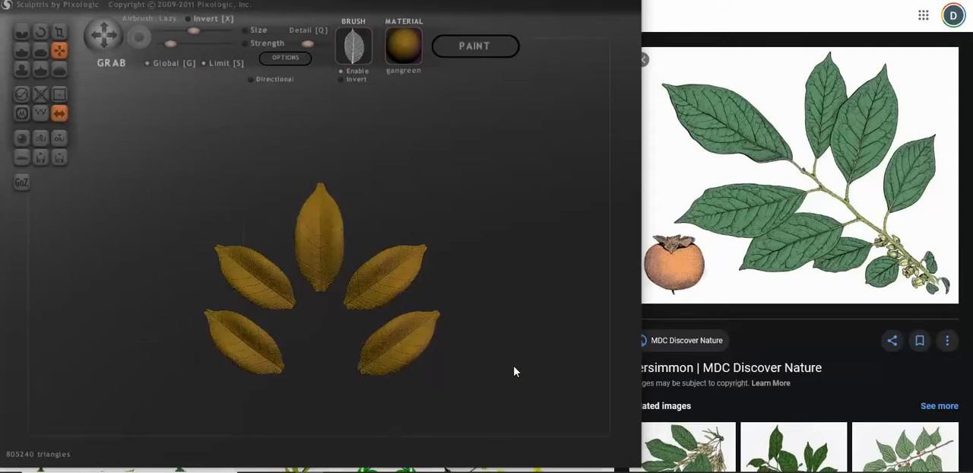
key("Down")
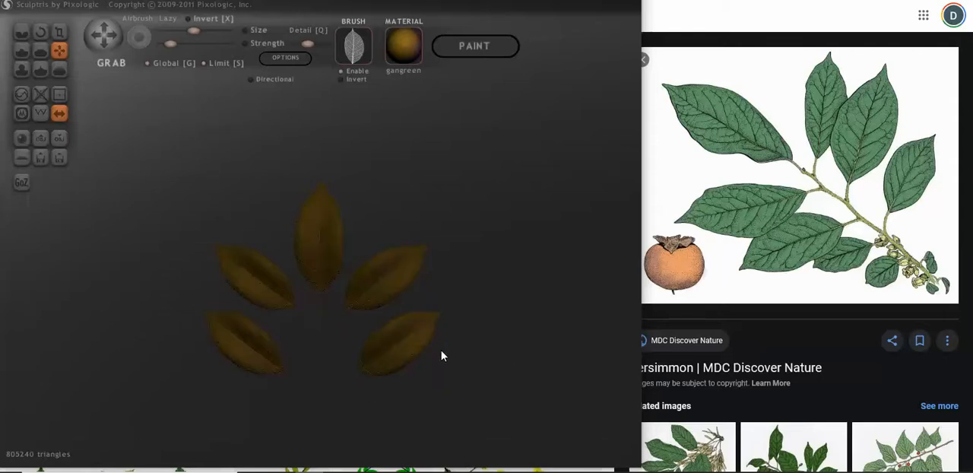
left_click(404, 356)
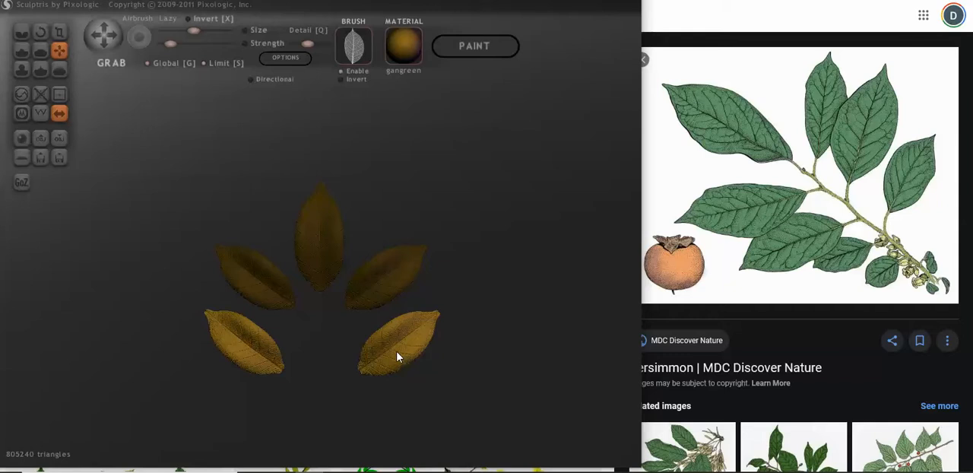
Step: Move the lower leaf pair inward and up with the global Grab tool, and rotate its leaves further outward
left_click_drag(396, 357, 368, 346)
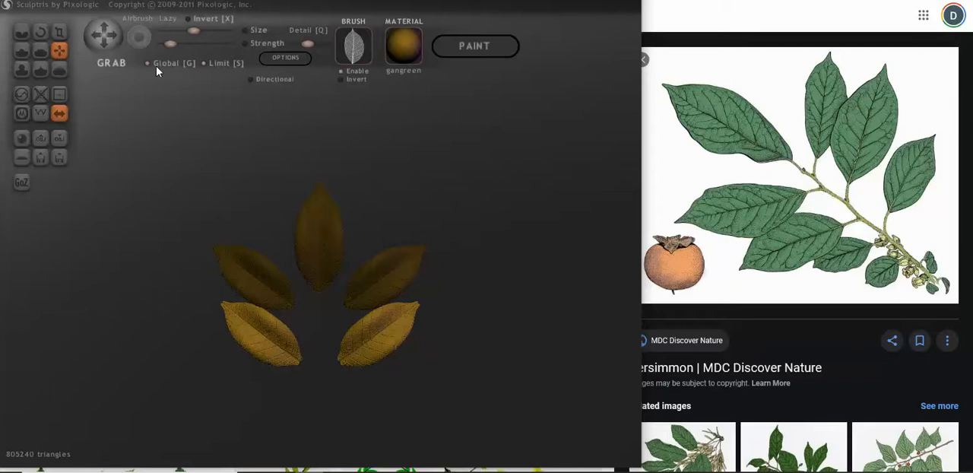
left_click_drag(372, 356, 404, 350)
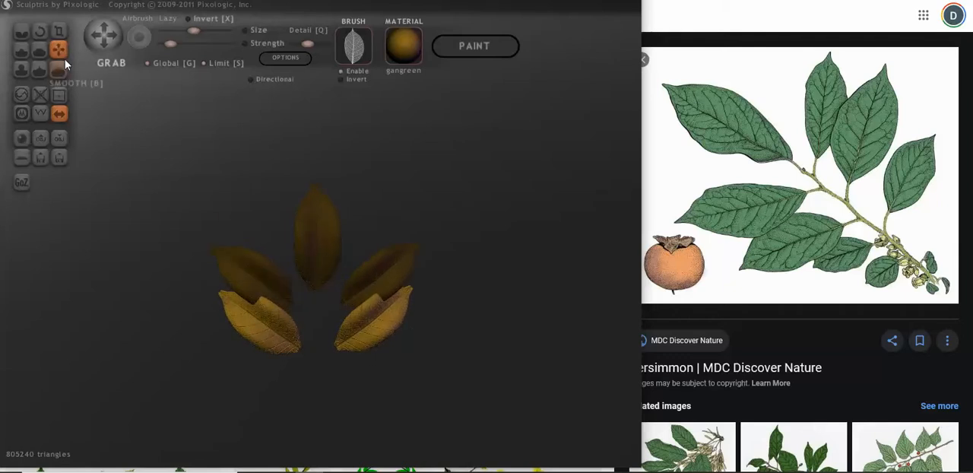
left_click(40, 31)
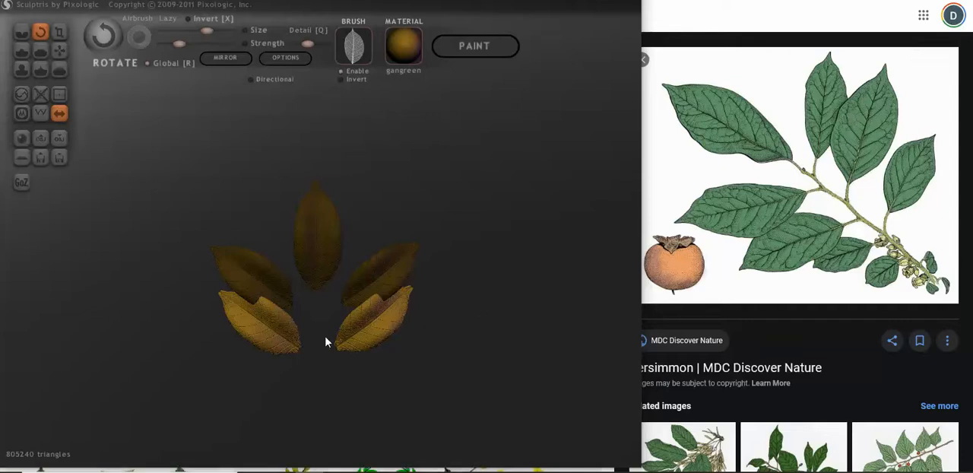
mouse_move(345, 342)
left_mouse_down()
mouse_move(321, 360)
mouse_move(291, 352)
left_mouse_up()
left_click(59, 50)
scroll(287, 353, "up", 1)
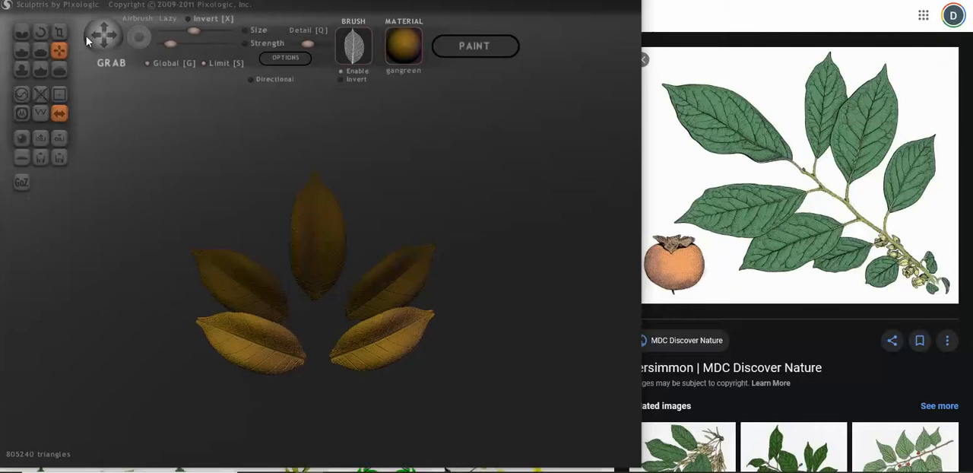
Step: Scale the lower leaf pair down slightly and move it a little closer to the centre line
left_click(59, 31)
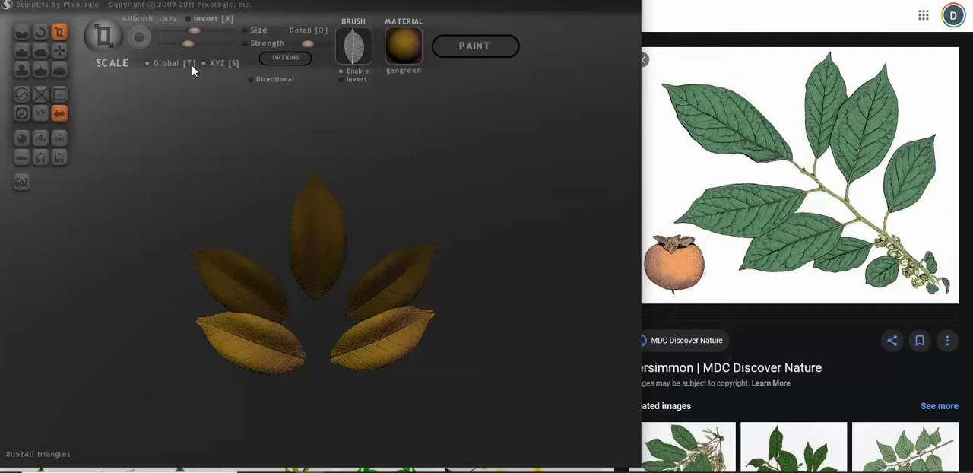
left_click_drag(260, 336, 254, 370)
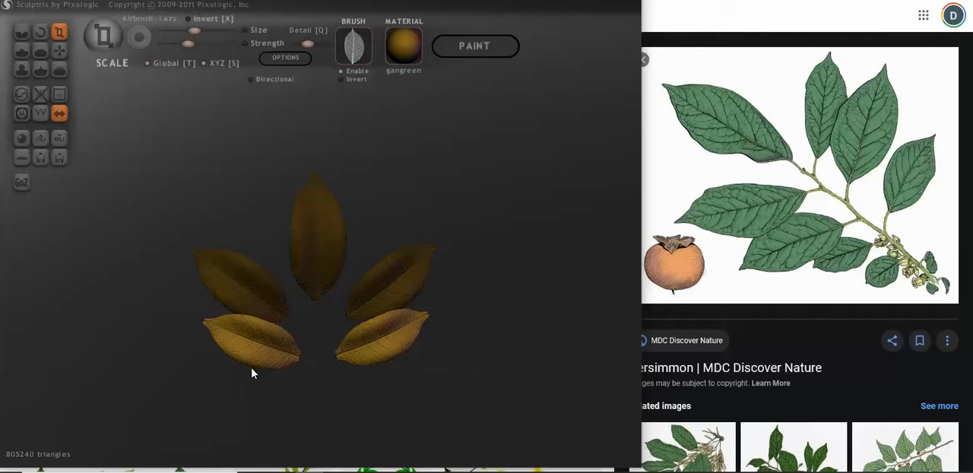
left_click(59, 50)
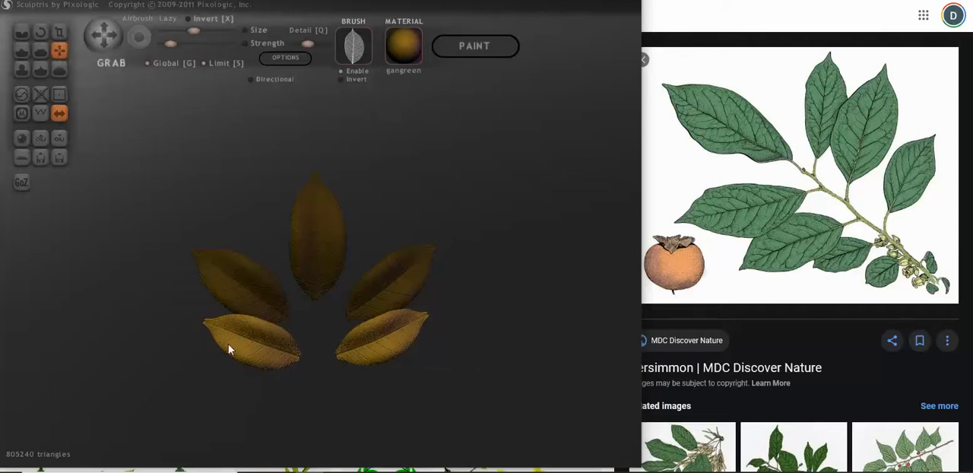
left_click_drag(228, 347, 363, 283)
Step: Reduce the triangle count of the unmasked lower leaf pair repeatedly with Reduce Selected
scroll(377, 243, "up", 5)
left_click_drag(378, 243, 388, 335)
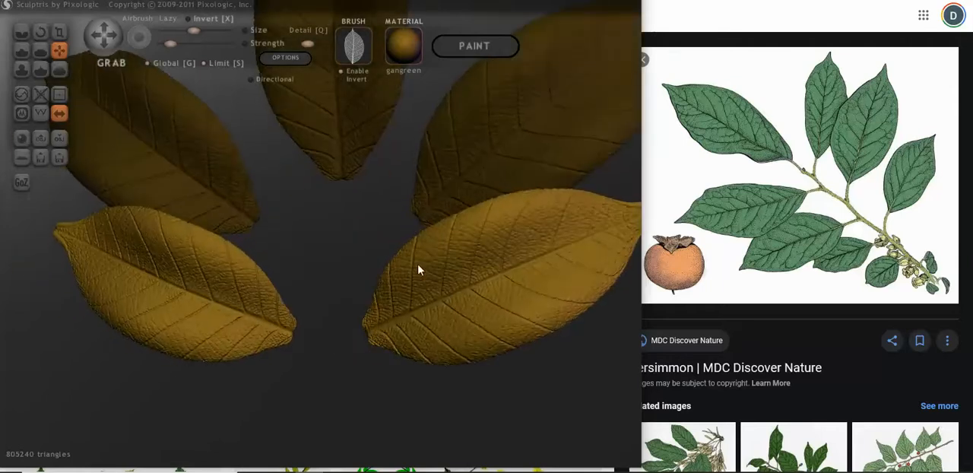
left_click(41, 95)
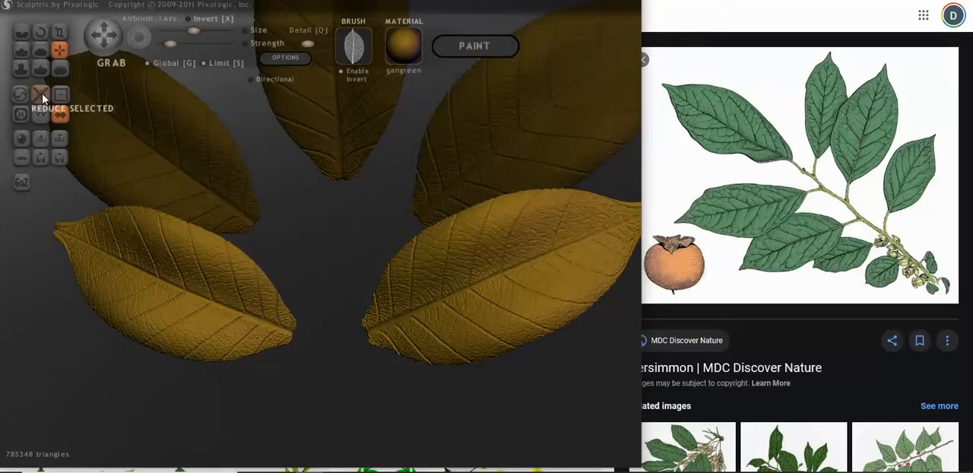
left_click(43, 97)
left_click(42, 97)
left_click(42, 97)
left_click(42, 98)
left_click(42, 98)
left_click(42, 97)
scroll(346, 316, "down", 5)
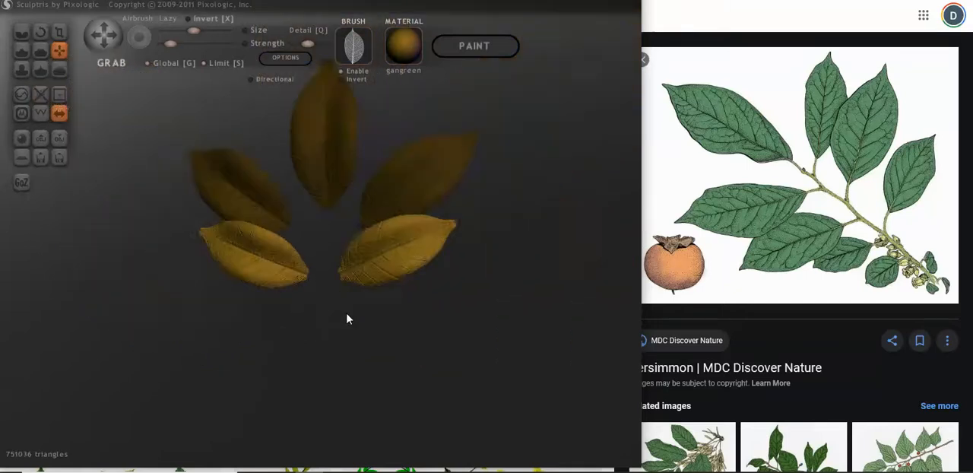
left_click_drag(347, 319, 366, 319)
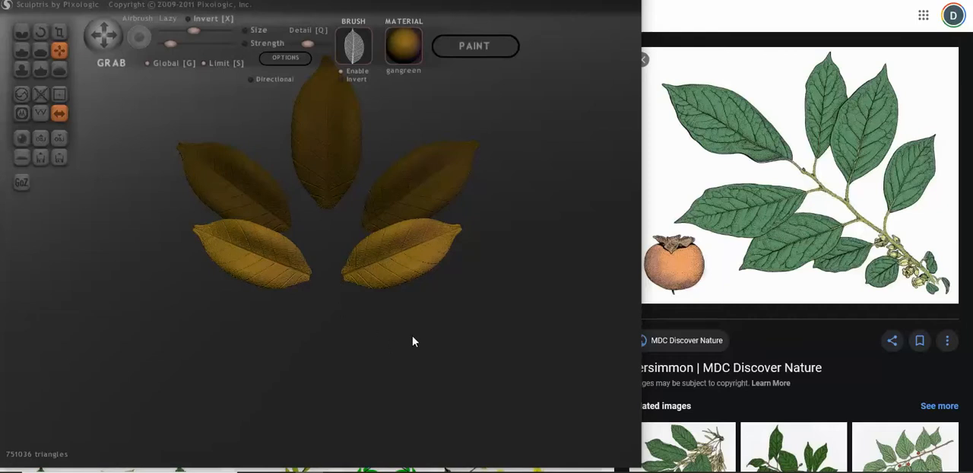
Step: Place a third symmetric pair of leaf copies below the second pair and mask all leaves except this lowest pair
key("i")
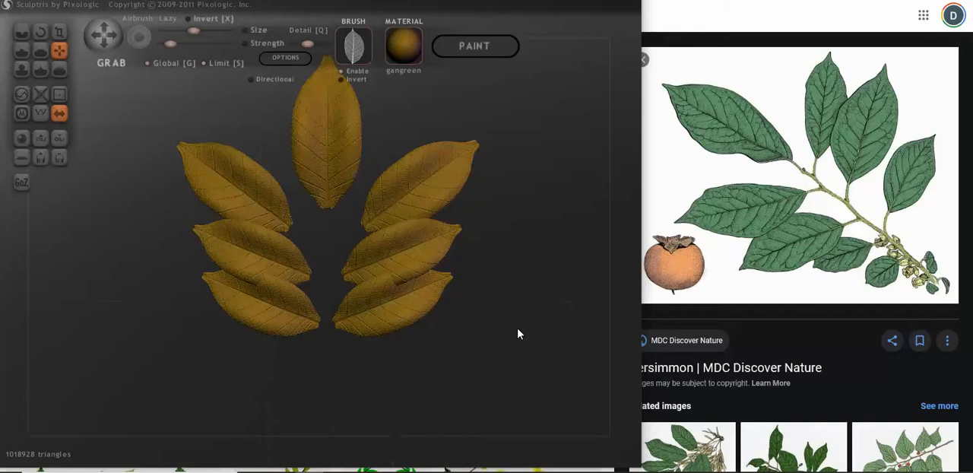
key("ctrl+a")
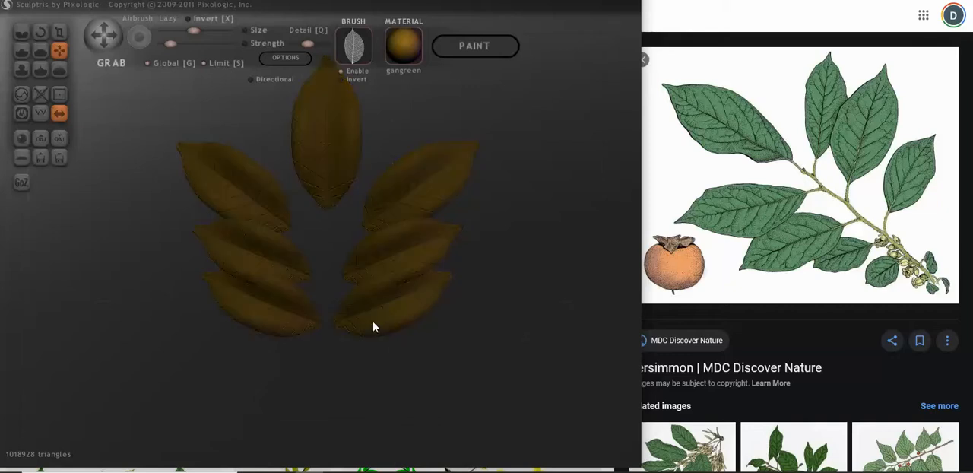
left_click(373, 323, "ctrl")
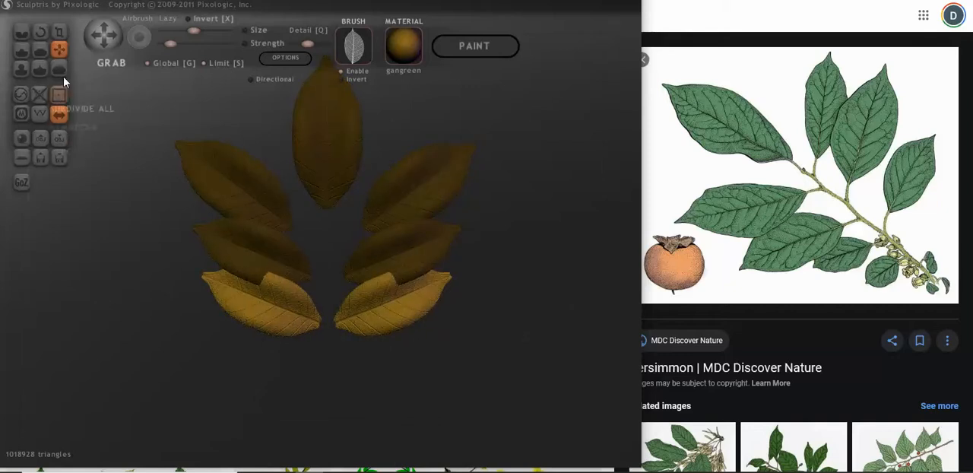
Step: Rotate the lowest leaf pair outward until it lies nearly horizontal, and scale it down slightly
left_click(59, 32)
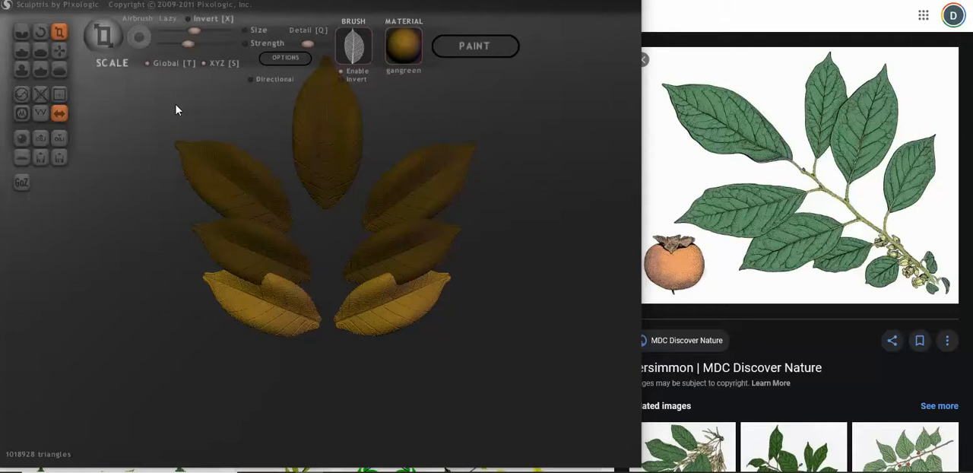
left_click(40, 31)
left_click_drag(84, 89, 146, 166)
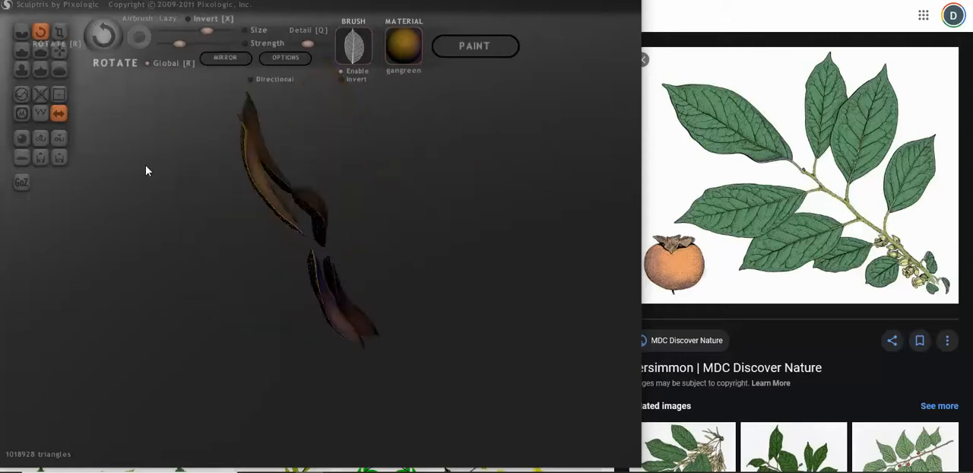
left_click_drag(260, 271, 387, 358)
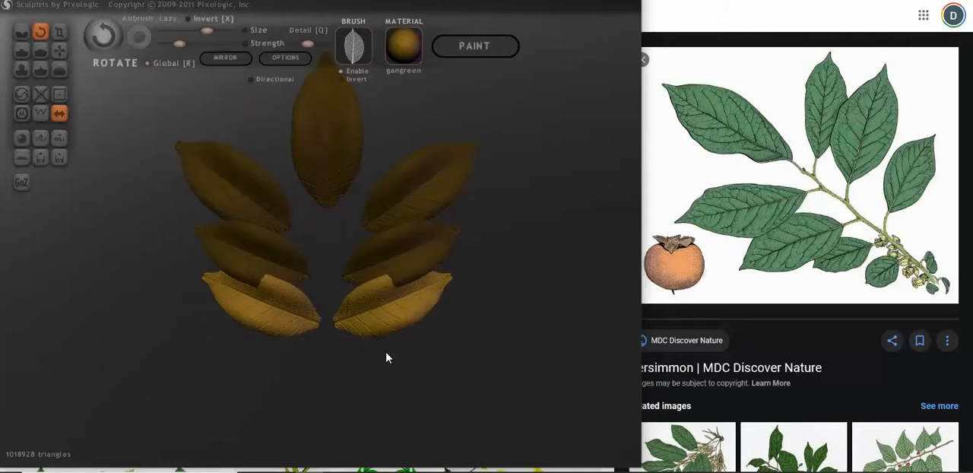
mouse_move(305, 323)
left_mouse_down()
mouse_move(317, 338)
mouse_move(355, 350)
left_mouse_up()
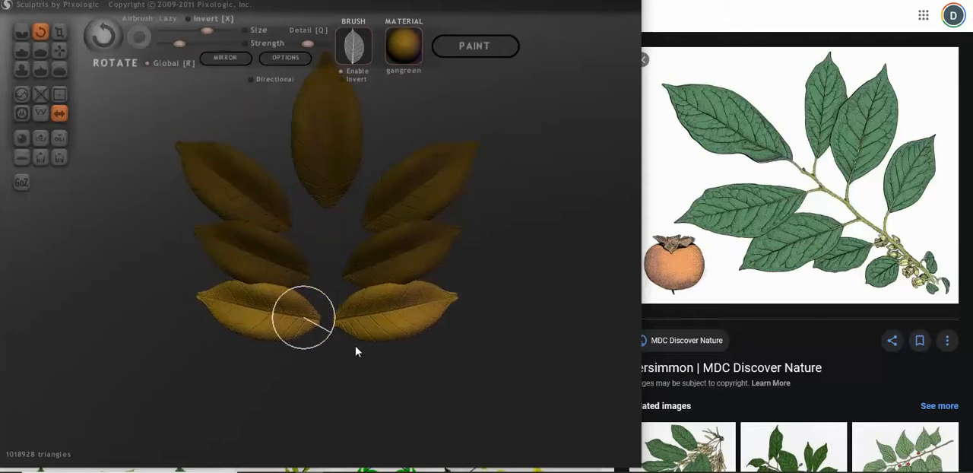
left_click(58, 31)
left_click_drag(259, 315, 251, 336)
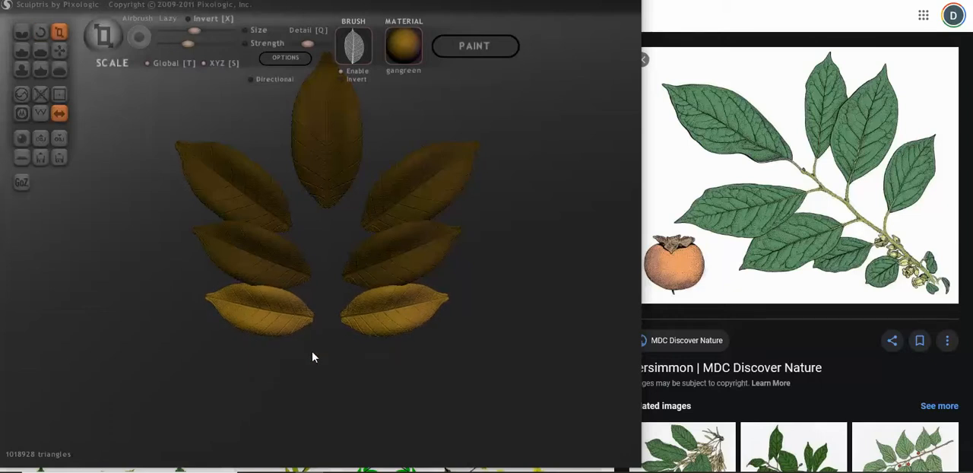
Step: Move the upper side leaf pair inward toward the centre leaf, and shift the middle pair slightly outward and up
left_click(236, 174)
key("g")
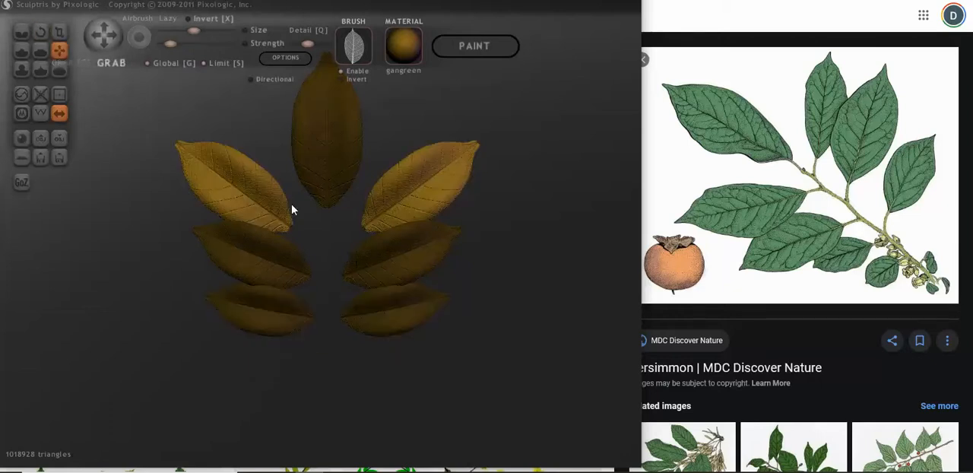
left_click_drag(249, 196, 261, 195)
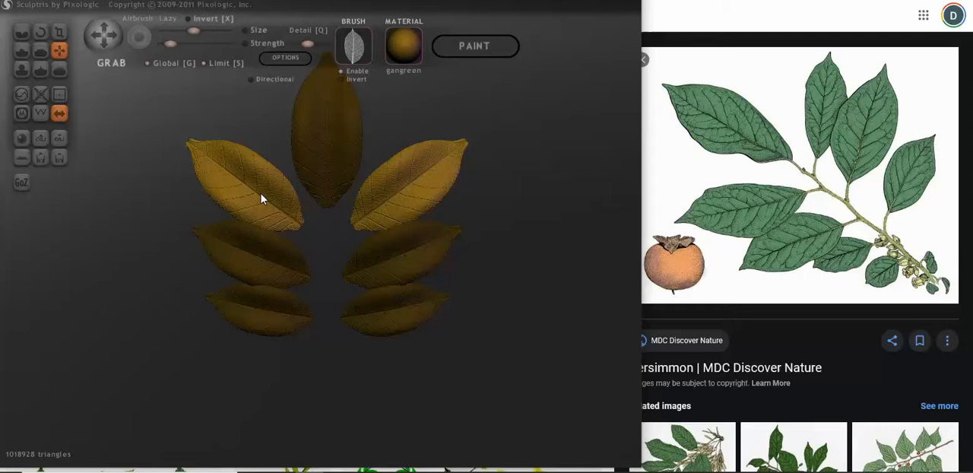
left_click(281, 258)
left_click_drag(283, 259, 278, 249)
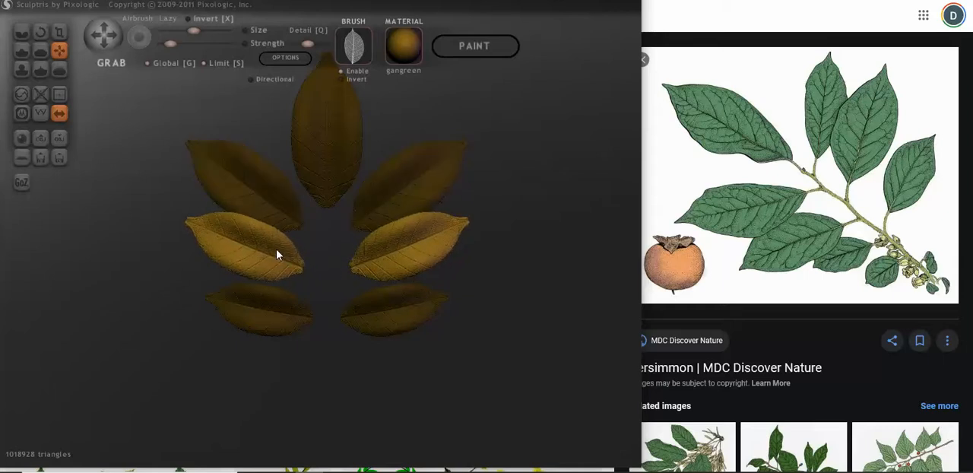
Step: Scale the lowest leaf pair down a bit more and position it just beneath the middle pair
left_click(301, 325)
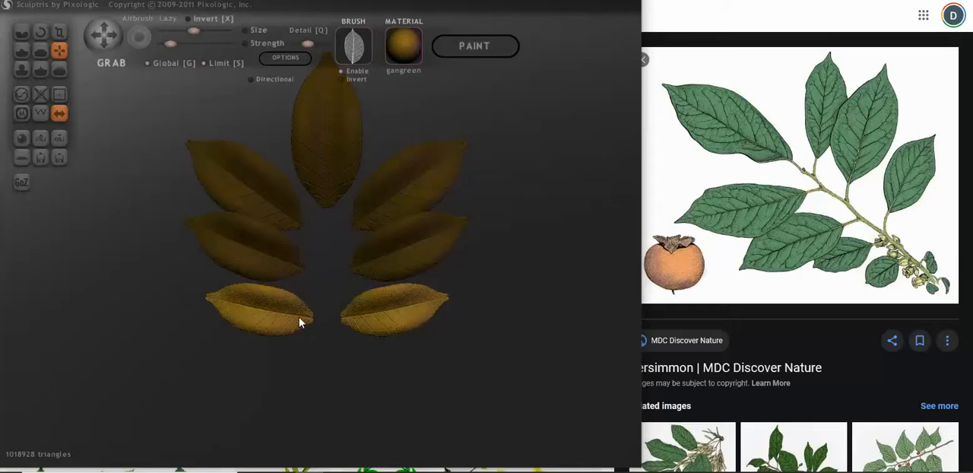
mouse_move(301, 323)
left_mouse_down()
mouse_move(304, 312)
mouse_move(265, 325)
left_mouse_up()
left_click(59, 32)
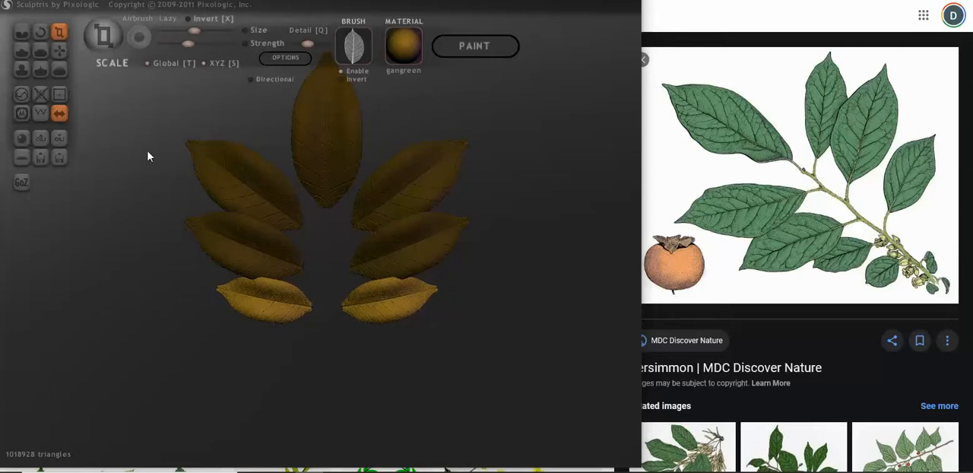
key("g")
left_click_drag(289, 320, 317, 339)
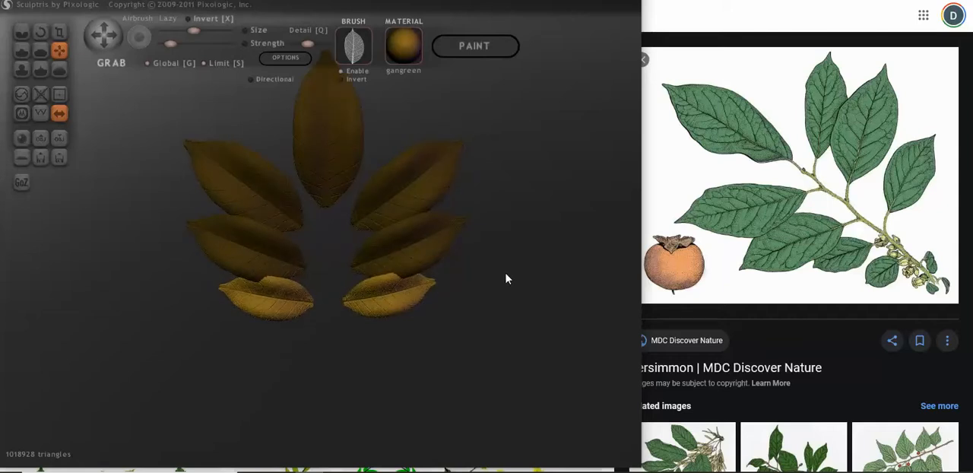
Step: Shift the lowest leaf pair in depth from an angled view to line it up with the pairs above
left_click_drag(495, 280, 545, 260)
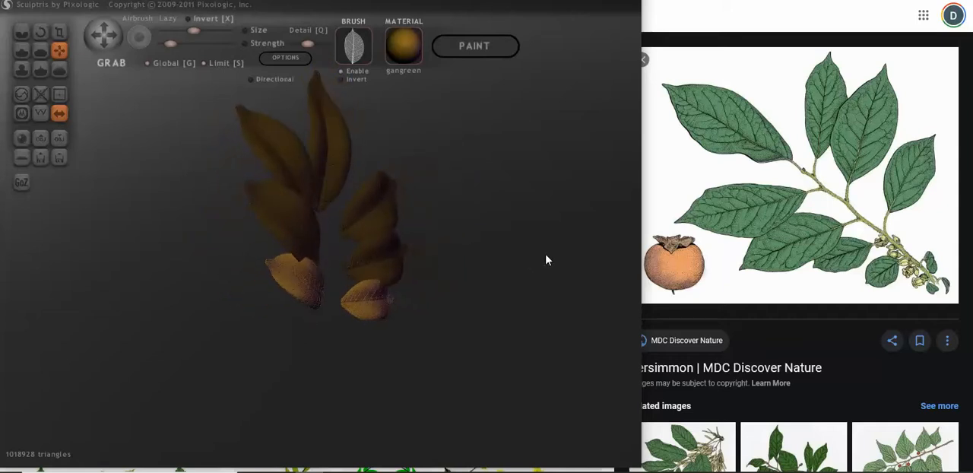
mouse_move(278, 293)
left_mouse_down()
mouse_move(264, 296)
mouse_move(274, 293)
left_mouse_up()
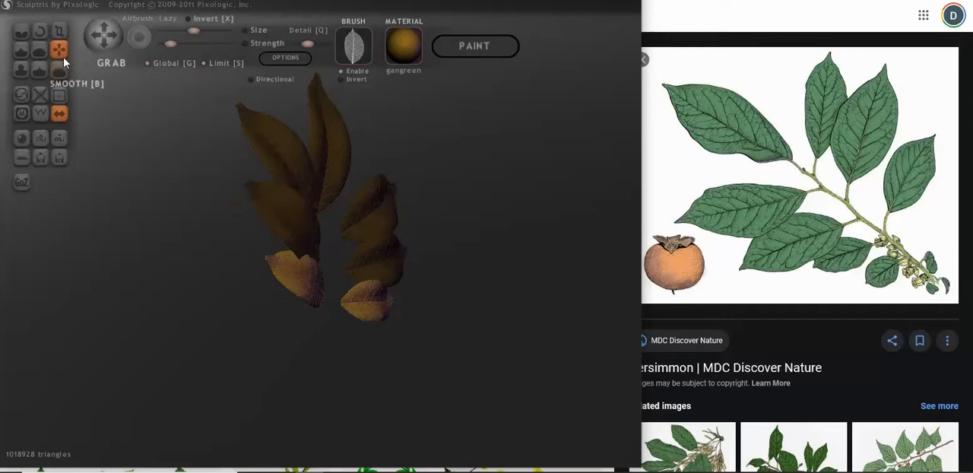
left_click_drag(298, 299, 291, 300)
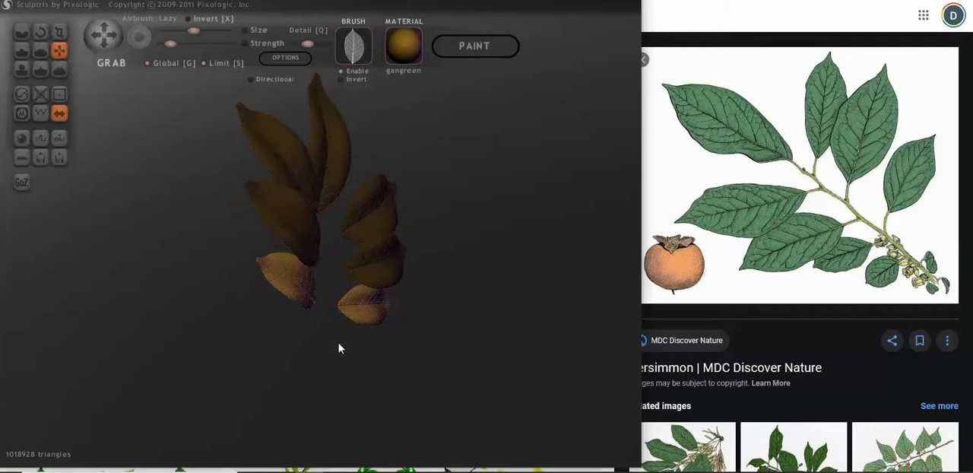
left_click_drag(339, 348, 228, 356)
scroll(305, 361, "up", 3)
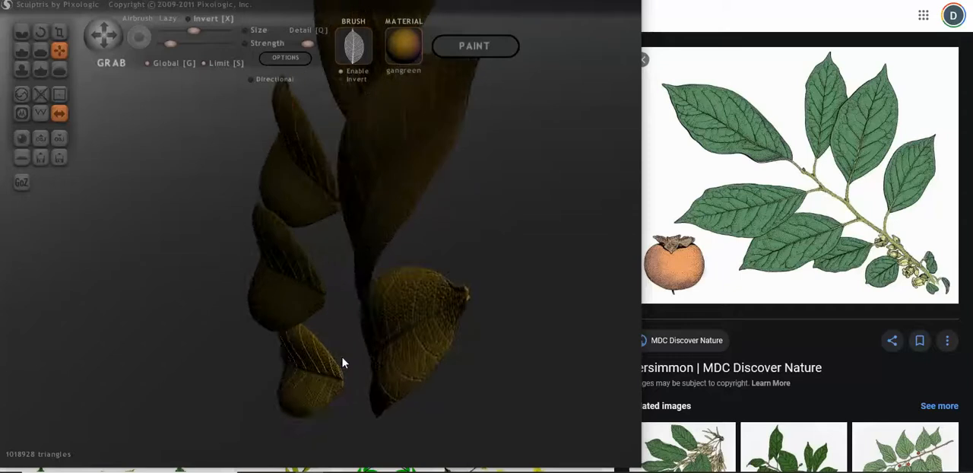
left_click_drag(342, 363, 366, 344)
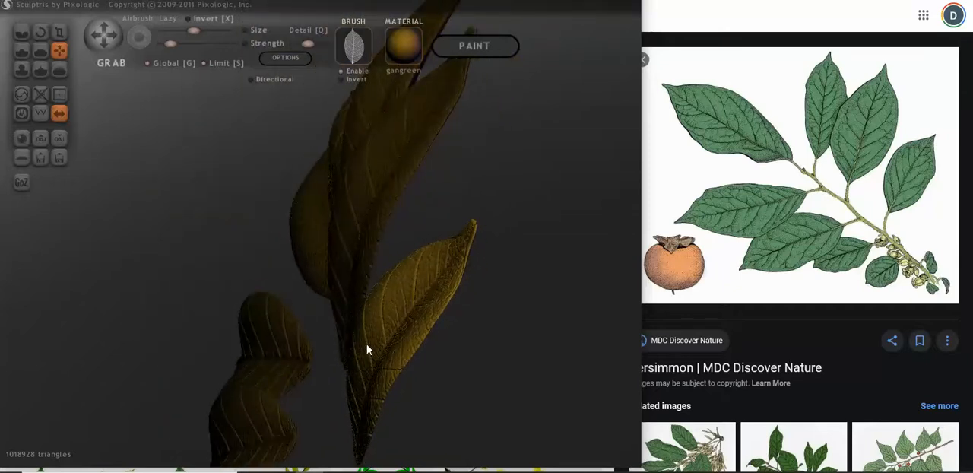
left_click_drag(481, 375, 399, 366)
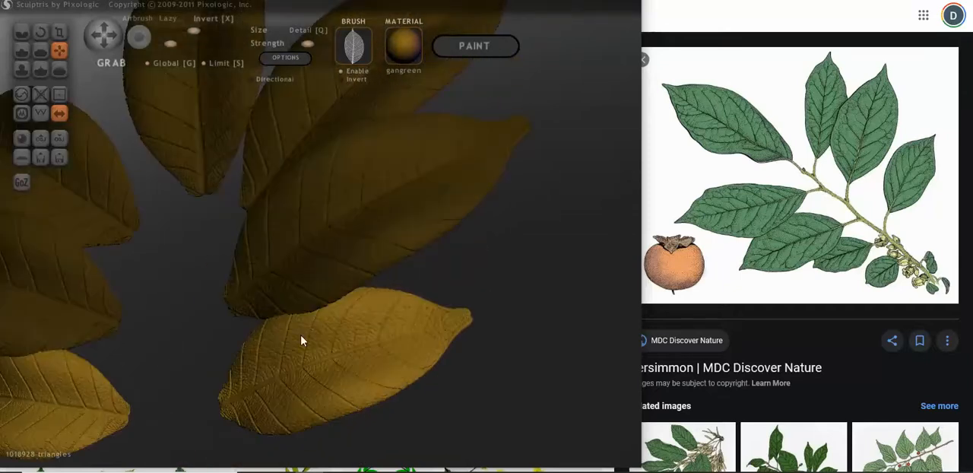
left_click_drag(301, 341, 285, 290)
Step: Isolate the upper side leaf pair and check its depth alignment from several angles, and isolate the centre leaf in the front view
scroll(382, 181, "down", 3)
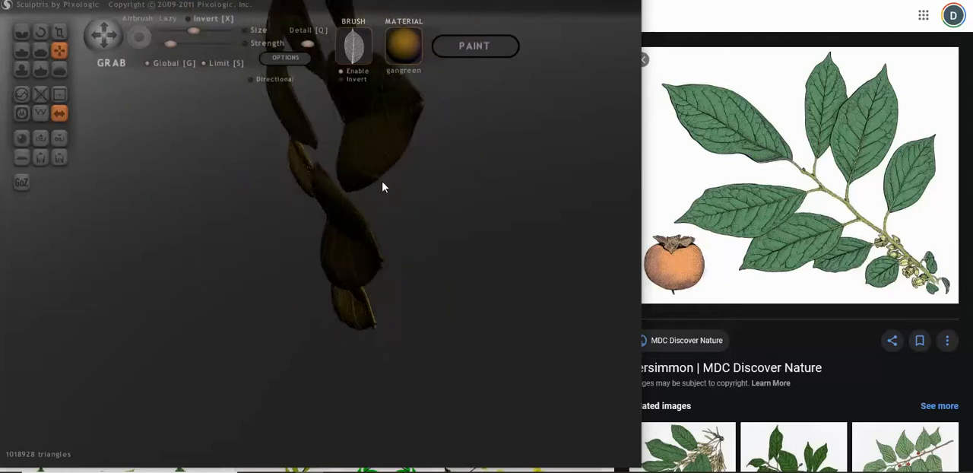
left_click_drag(361, 182, 349, 176)
mouse_move(348, 176)
right_mouse_down()
mouse_move(441, 177)
mouse_move(321, 170)
mouse_move(276, 154)
right_mouse_up()
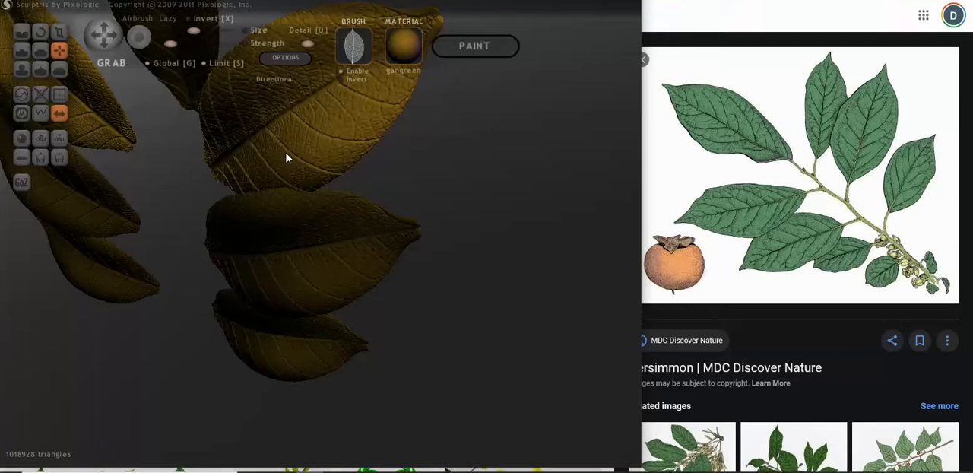
left_click_drag(286, 154, 288, 152)
mouse_move(287, 155)
right_mouse_down()
mouse_move(256, 147)
mouse_move(250, 127)
mouse_move(267, 118)
right_mouse_up()
left_click_drag(266, 118, 253, 120)
right_click_drag(252, 120, 391, 221)
scroll(400, 227, "down", 5)
scroll(381, 221, "up", 5)
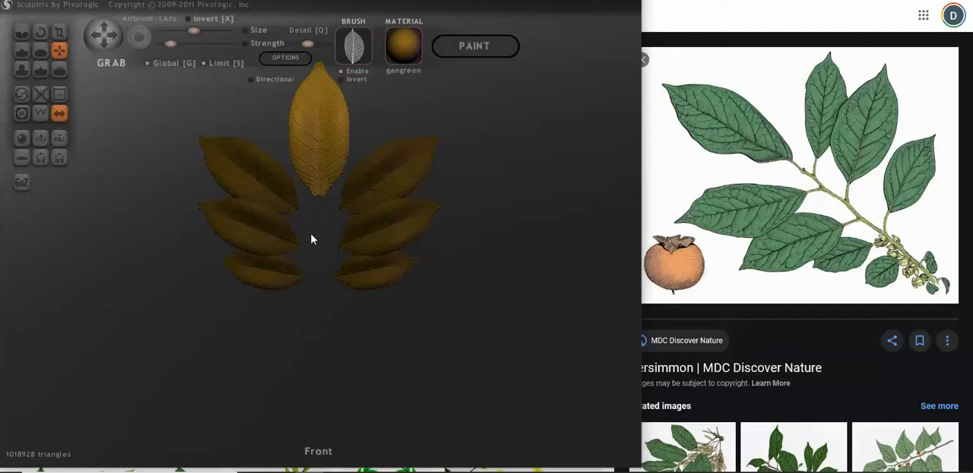
scroll(177, 219, "down", 1)
scroll(228, 200, "up", 2)
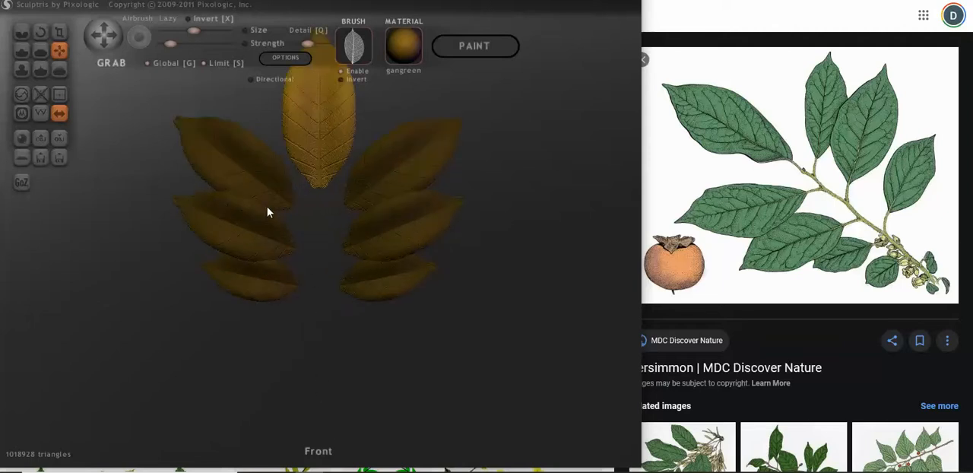
Step: Add a new sphere at the scene centre, in front of the leaf arrangement
scroll(281, 217, "down", 1)
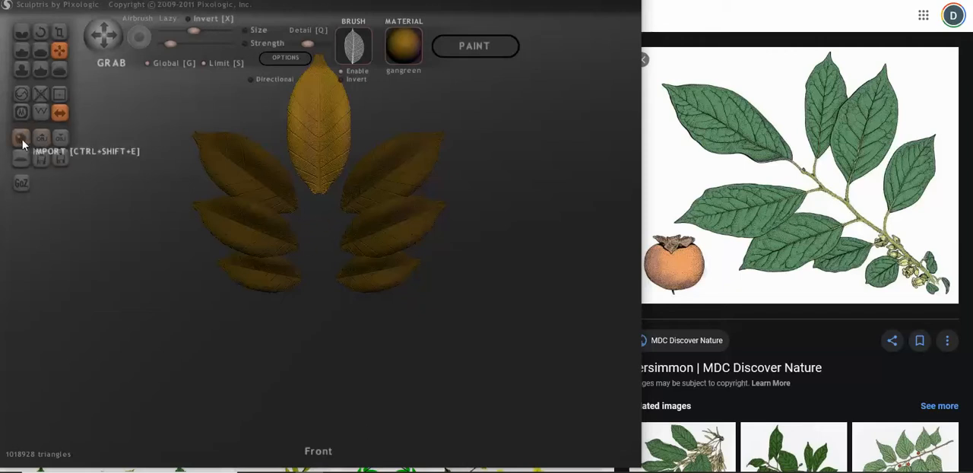
left_click(42, 146)
left_click(318, 258)
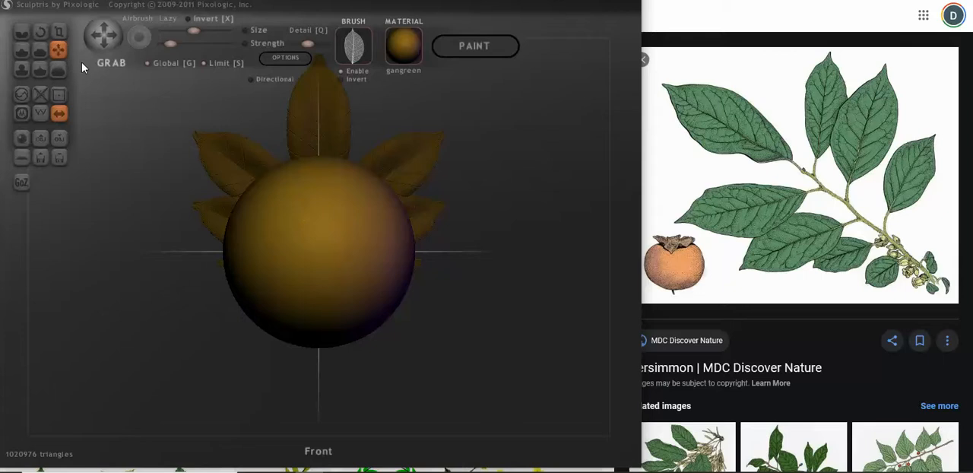
scroll(82, 66, "down", 3)
Step: Scale the new sphere into a long, thin vertical spindle tapered at both ends to serve as the main stem
left_click(59, 31)
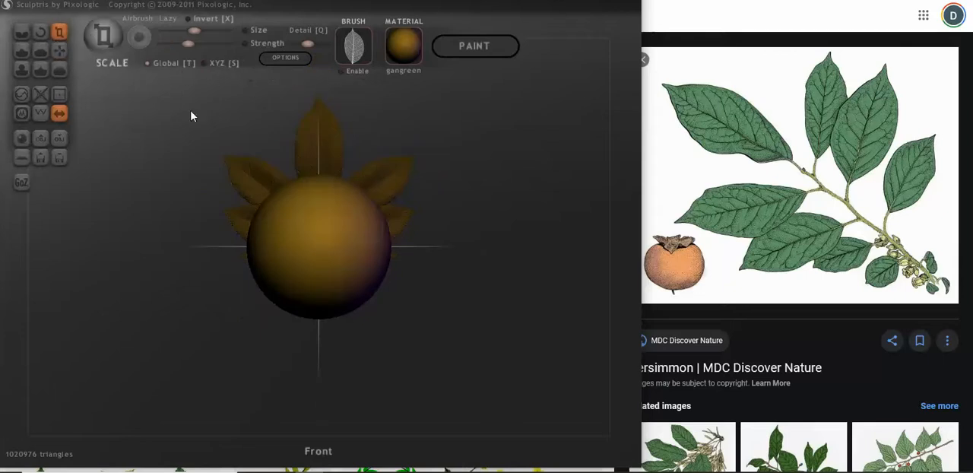
scroll(302, 213, "down", 5)
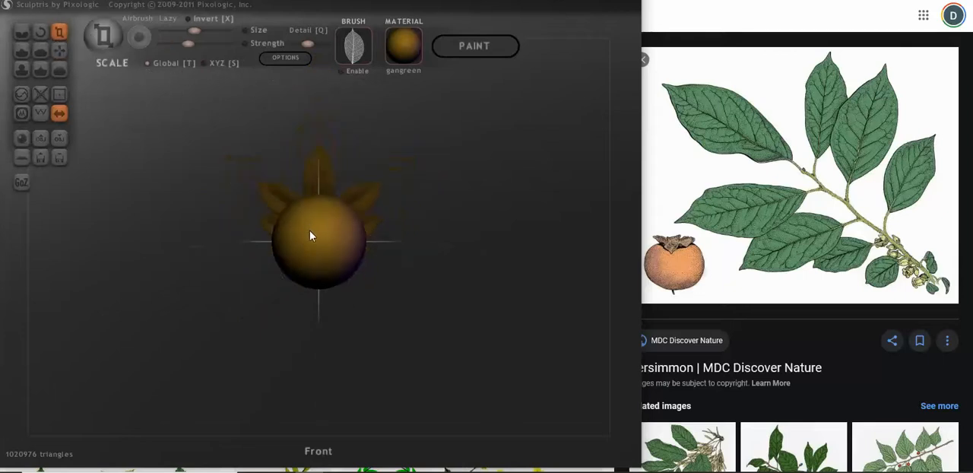
left_click_drag(323, 222, 346, 244)
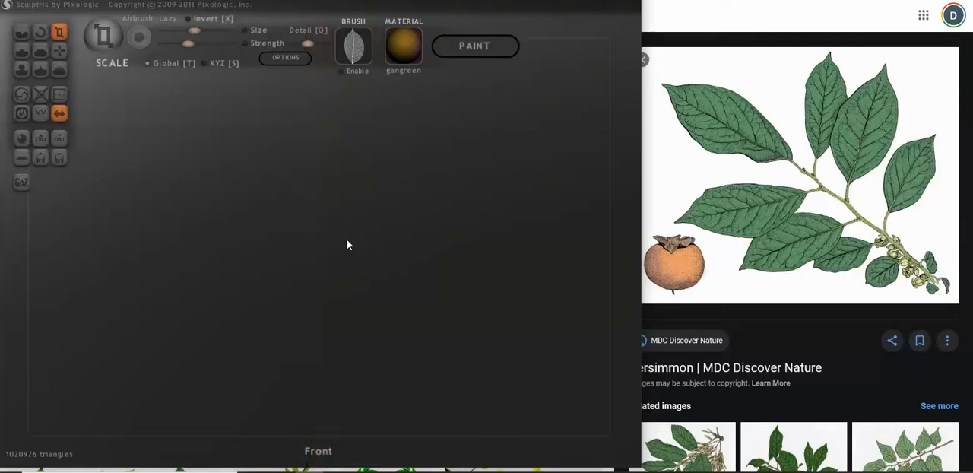
key("ctrl+z")
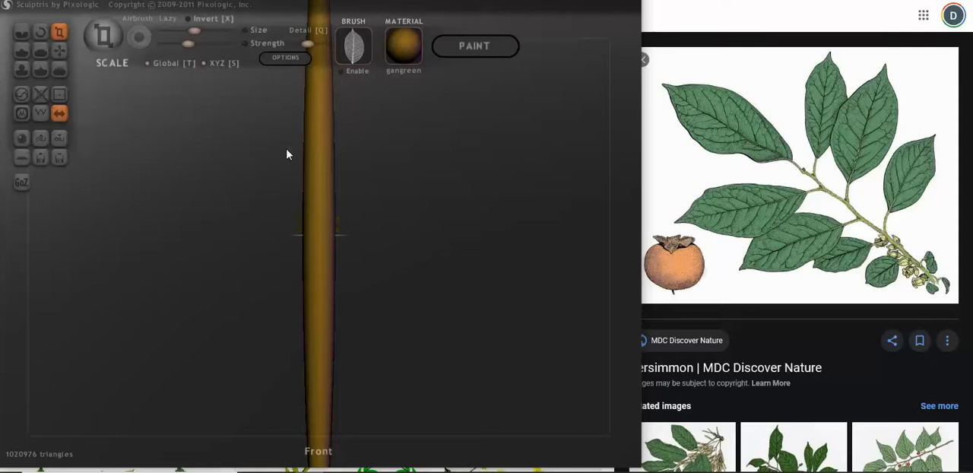
left_click_drag(317, 137, 210, 330)
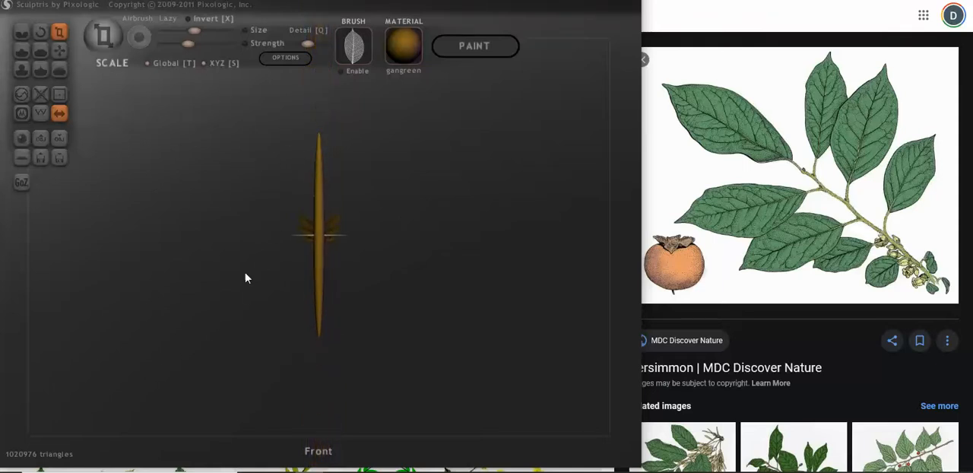
Step: Lower the main stem between the side leaf pairs so its upper tip meets the base of the centre leaf
left_click_drag(318, 195, 324, 294)
left_click(59, 50)
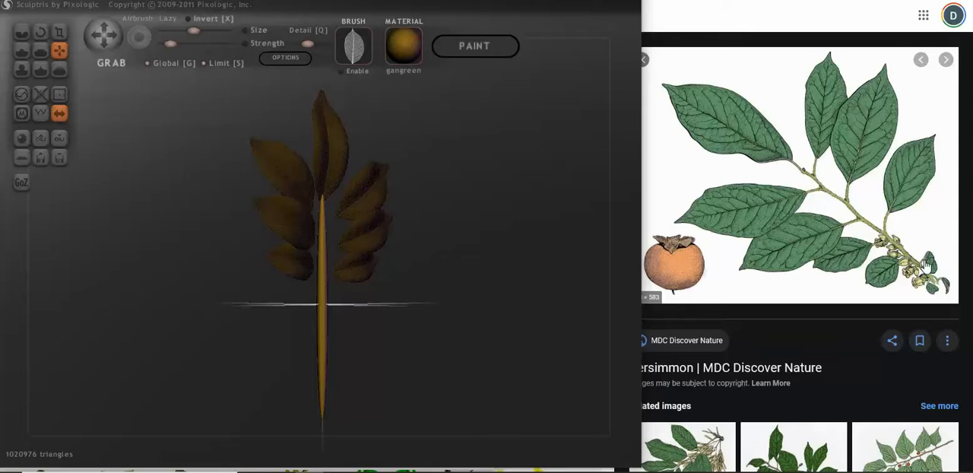
scroll(407, 293, "down", 2)
left_click_drag(408, 293, 362, 276)
scroll(325, 282, "up", 2)
scroll(315, 291, "down", 5)
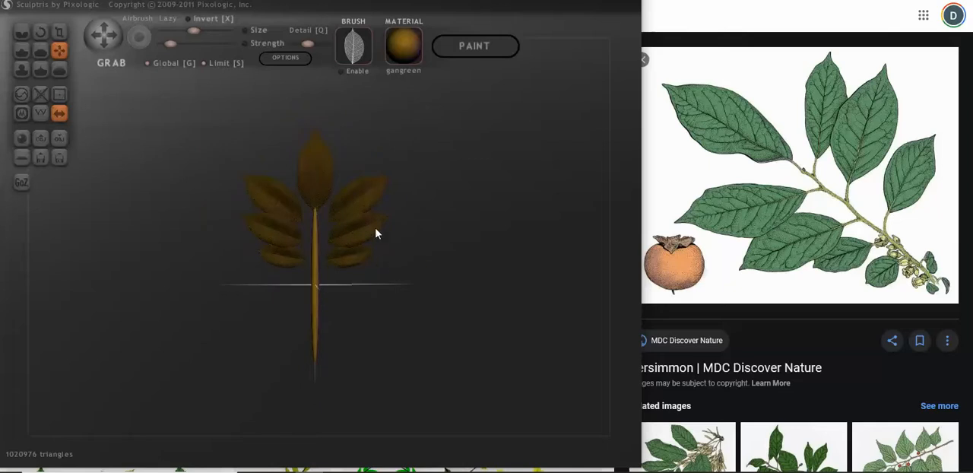
scroll(347, 295, "up", 2)
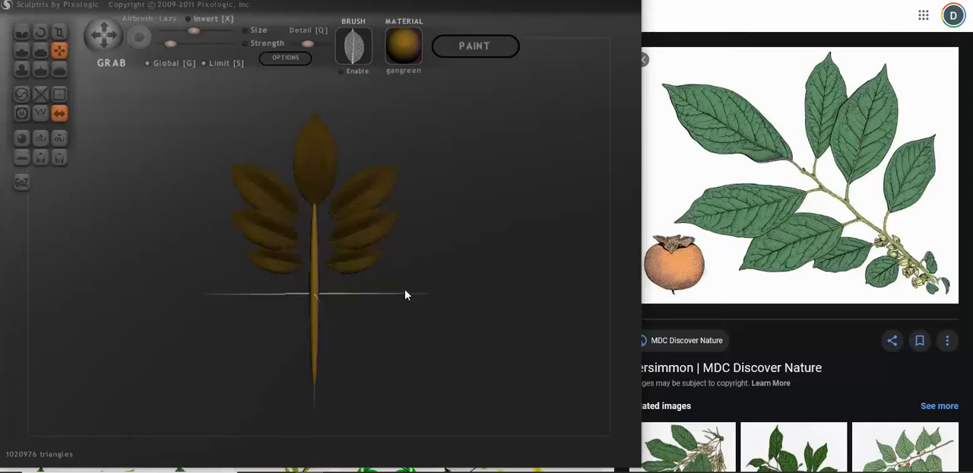
Step: Duplicate the main stem as a symmetric pair outside the leaves and select the new pair
key("i")
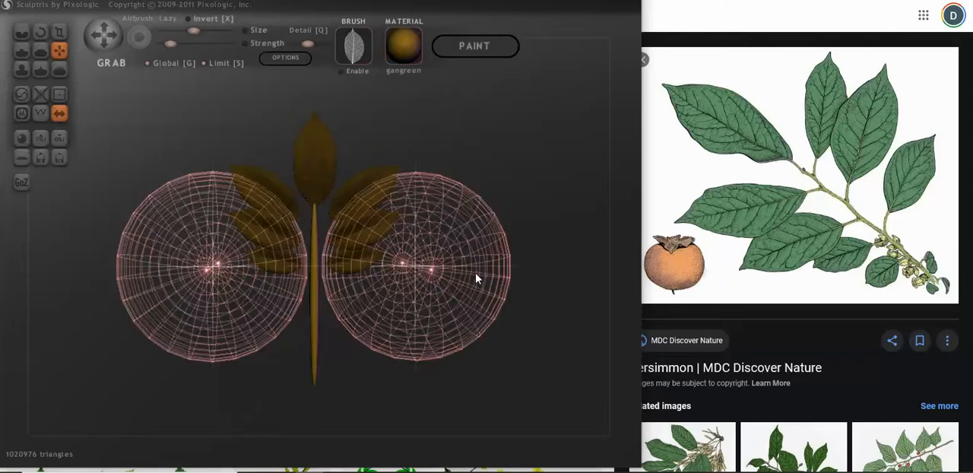
key("Return")
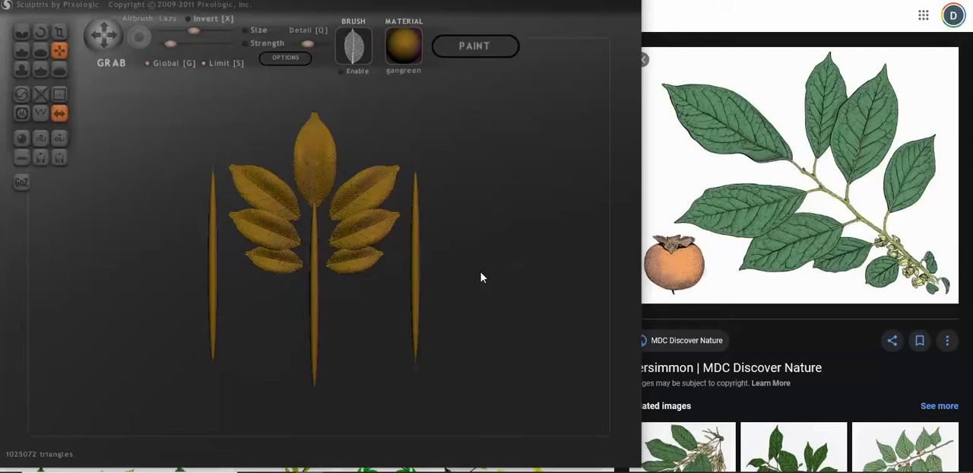
key("ctrl+i")
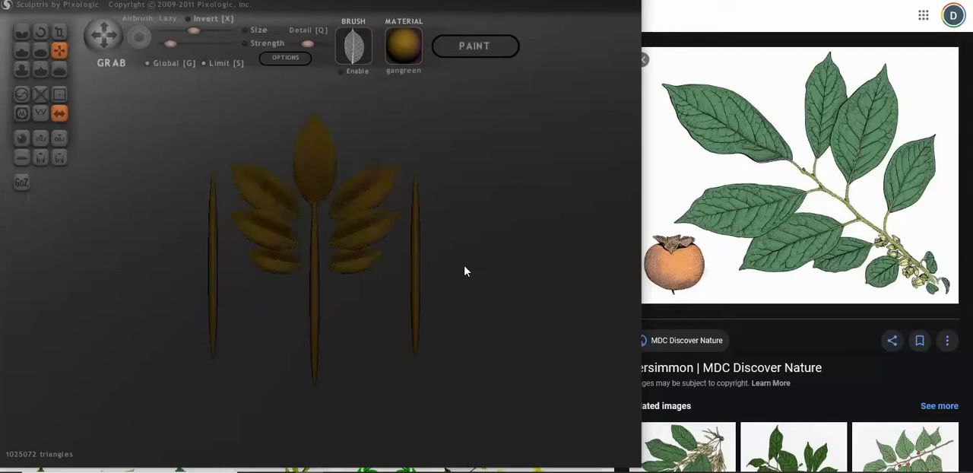
left_click(419, 249, "ctrl")
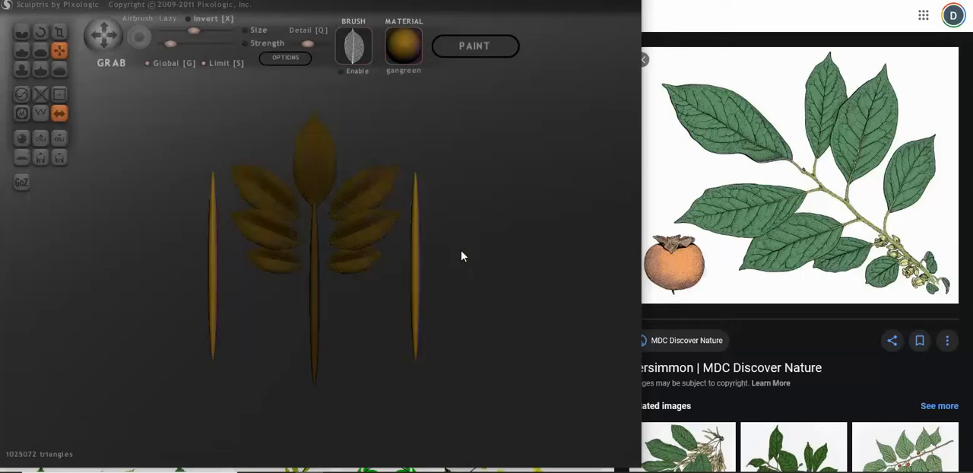
Step: Try rotating the new stem pair so both slant diagonally outward, and scale the pair down to twig size
left_click(41, 31)
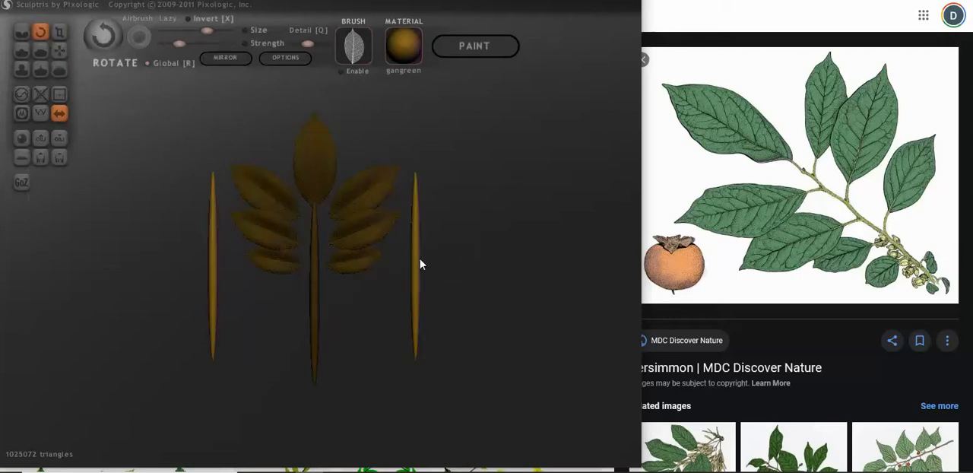
left_click_drag(420, 264, 352, 256)
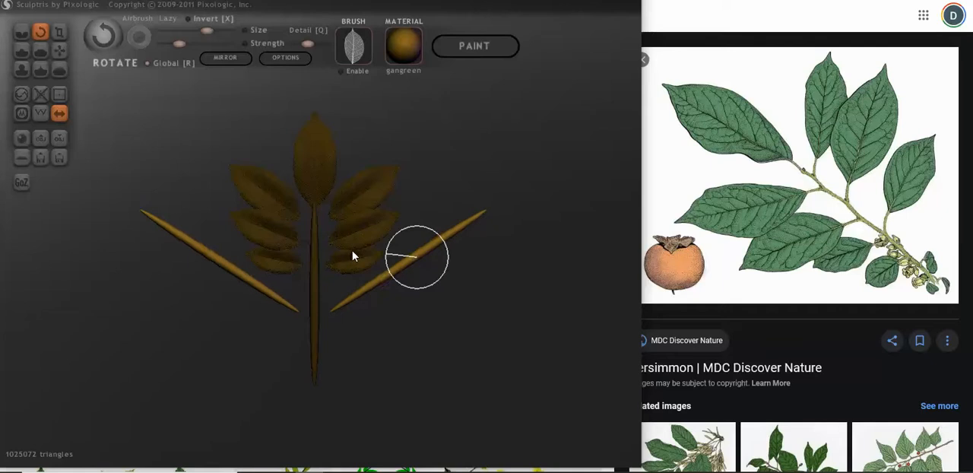
right_click_drag(352, 252, 355, 267)
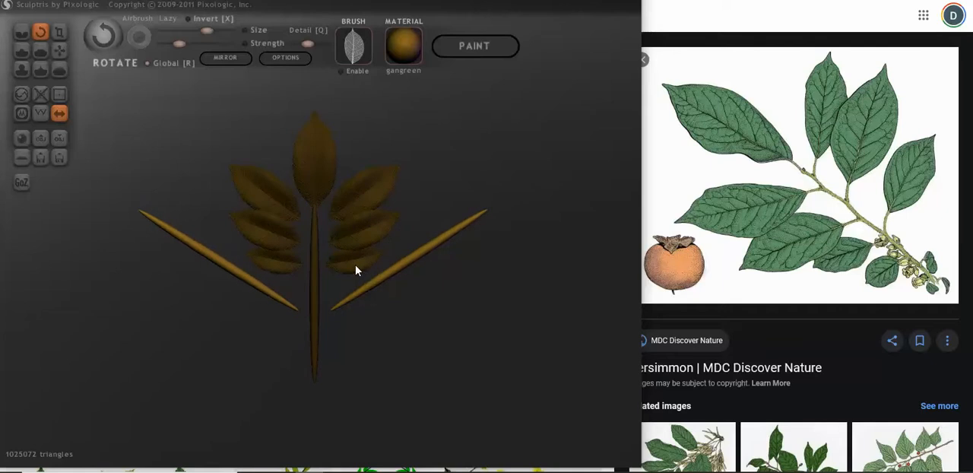
left_click(62, 34)
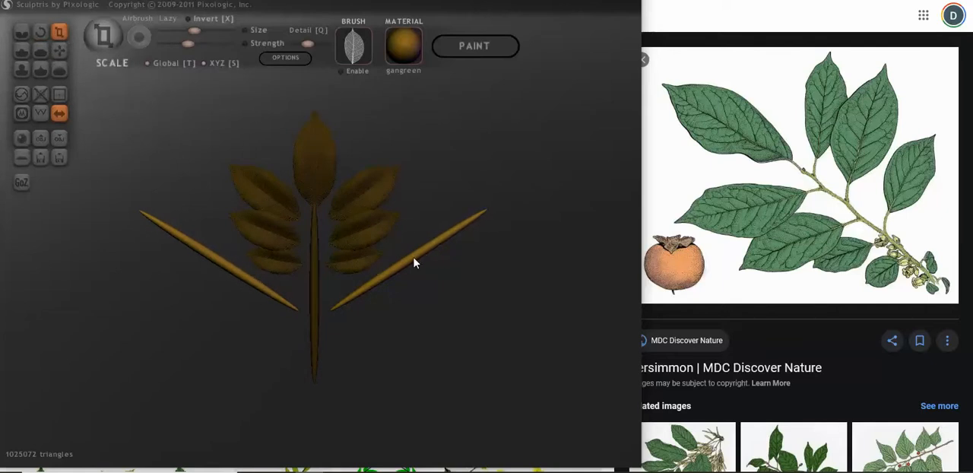
left_click_drag(414, 263, 343, 348)
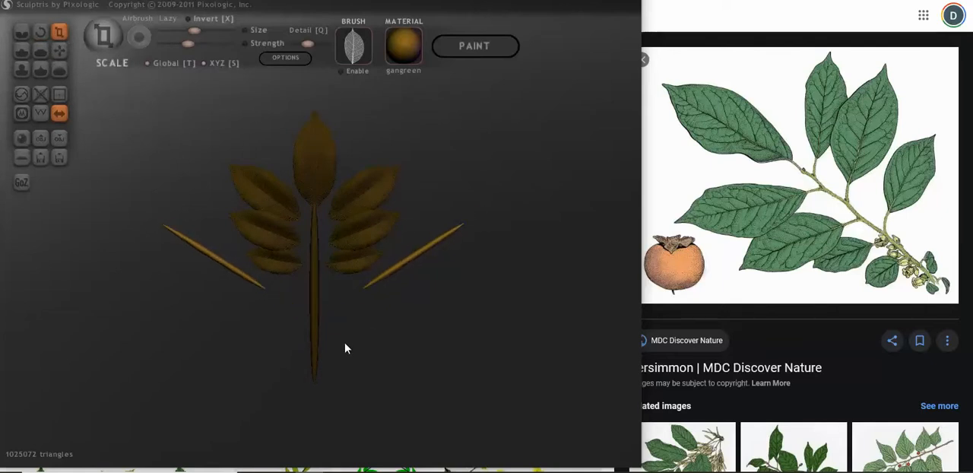
Step: Try moving the small twig pair inward so the twigs cross on the main stem beside the upper leaf pairs
left_click(59, 50)
left_click_drag(198, 250, 286, 219)
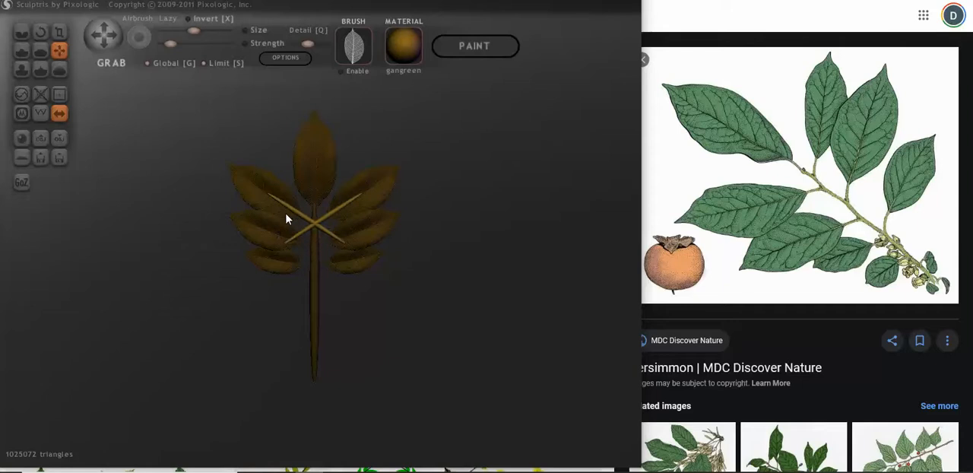
scroll(224, 220, "up", 8)
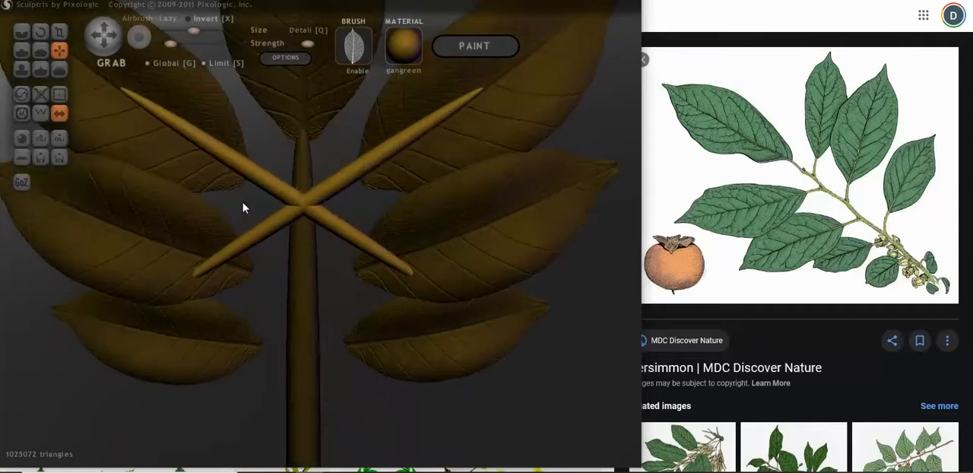
scroll(251, 202, "down", 5)
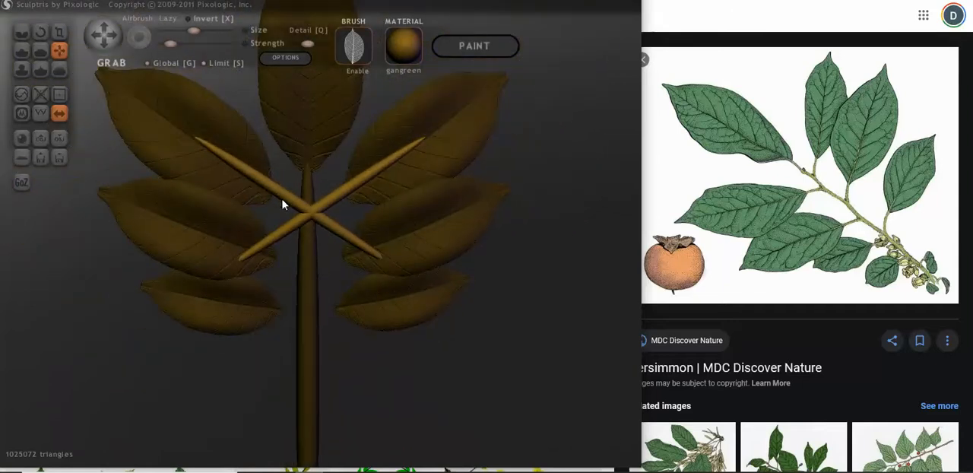
scroll(301, 207, "up", 2)
Step: Try adjusting the crossed twigs' depth from angled views to meet the main stem and the bases of the upper leaves
left_click_drag(295, 204, 273, 203)
right_click_drag(265, 202, 181, 211)
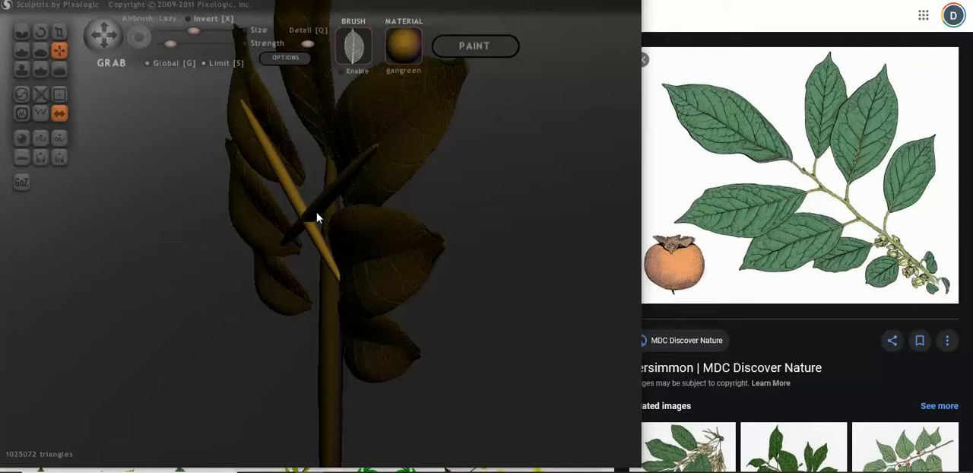
mouse_move(317, 218)
right_mouse_down()
mouse_move(355, 198)
mouse_move(278, 209)
mouse_move(233, 199)
right_mouse_up()
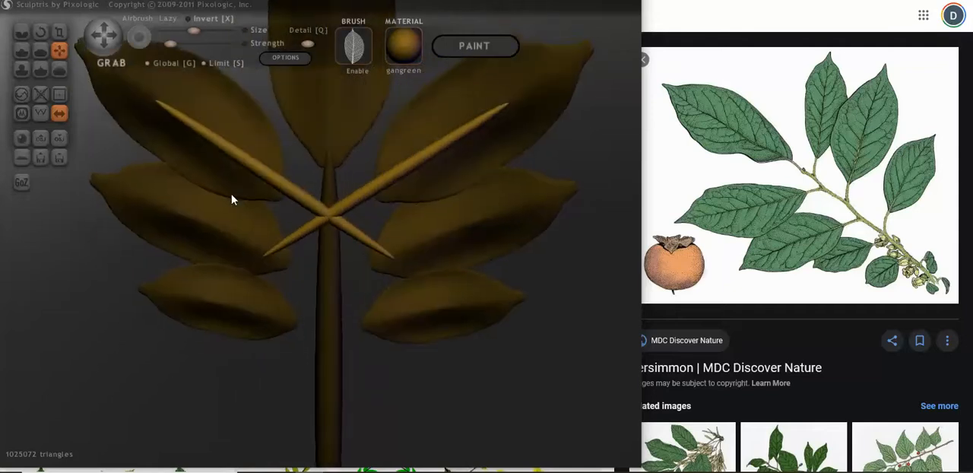
scroll(300, 199, "down", 1)
left_click_drag(301, 199, 289, 191)
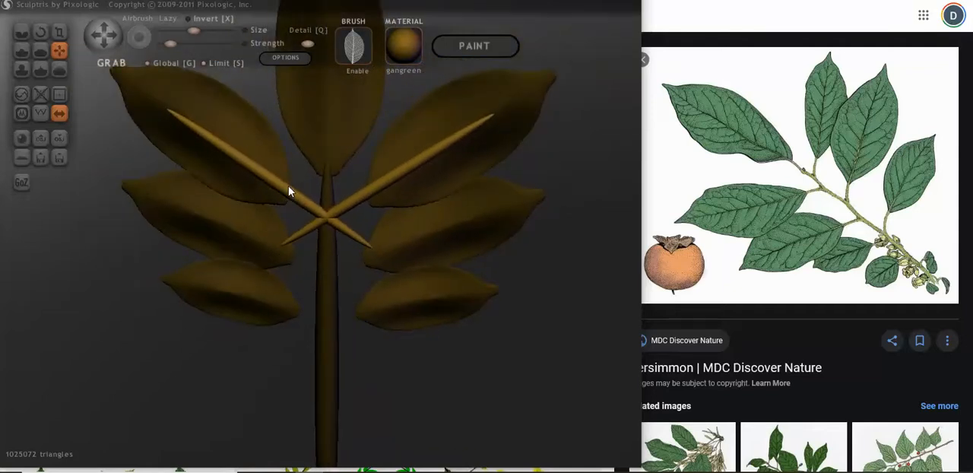
mouse_move(289, 191)
right_mouse_down()
mouse_move(224, 202)
mouse_move(279, 187)
mouse_move(308, 191)
mouse_move(302, 117)
mouse_move(303, 203)
right_mouse_up()
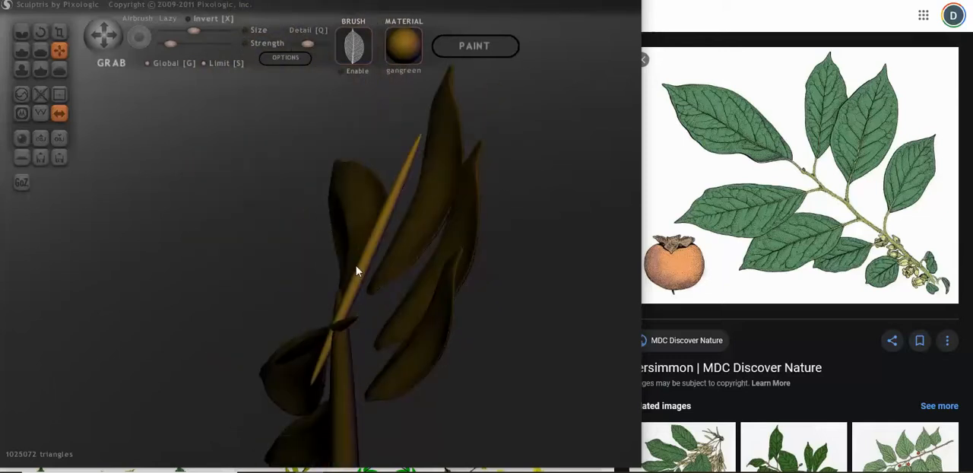
mouse_move(365, 274)
right_mouse_down()
mouse_move(382, 282)
mouse_move(293, 287)
mouse_move(224, 311)
mouse_move(238, 317)
right_mouse_up()
scroll(373, 228, "down", 2)
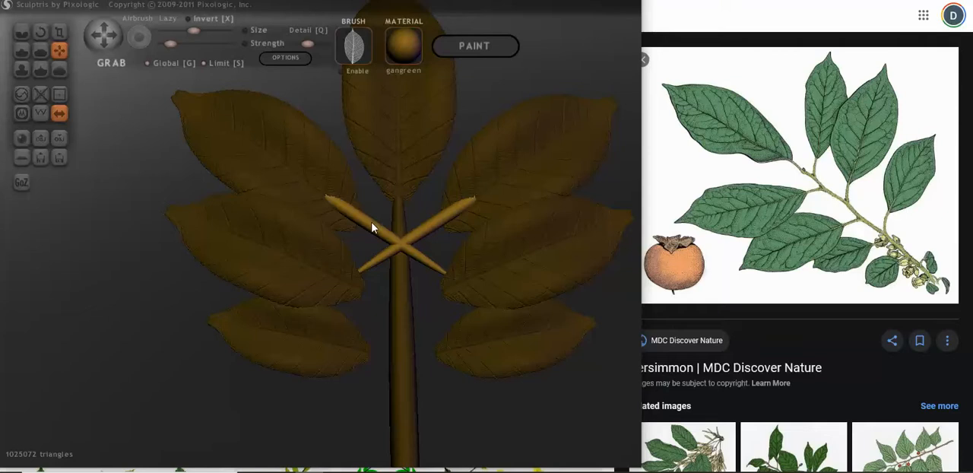
scroll(377, 232, "down", 3)
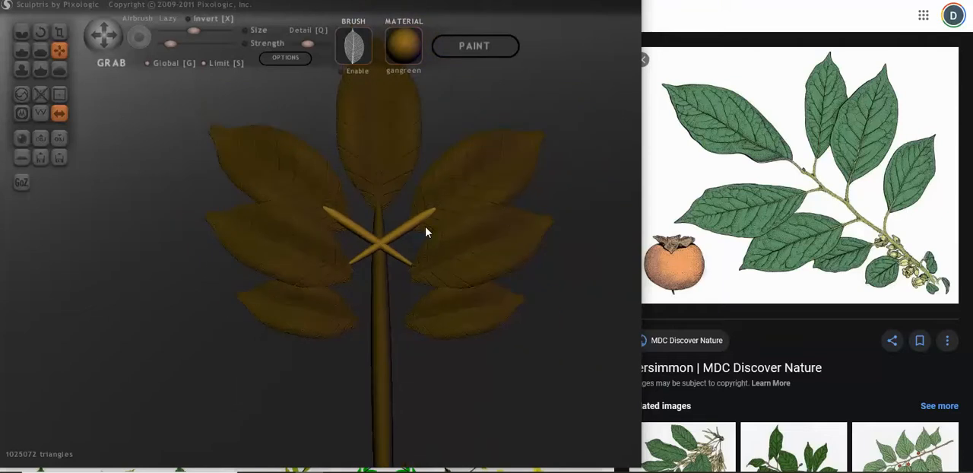
left_click_drag(427, 227, 432, 225)
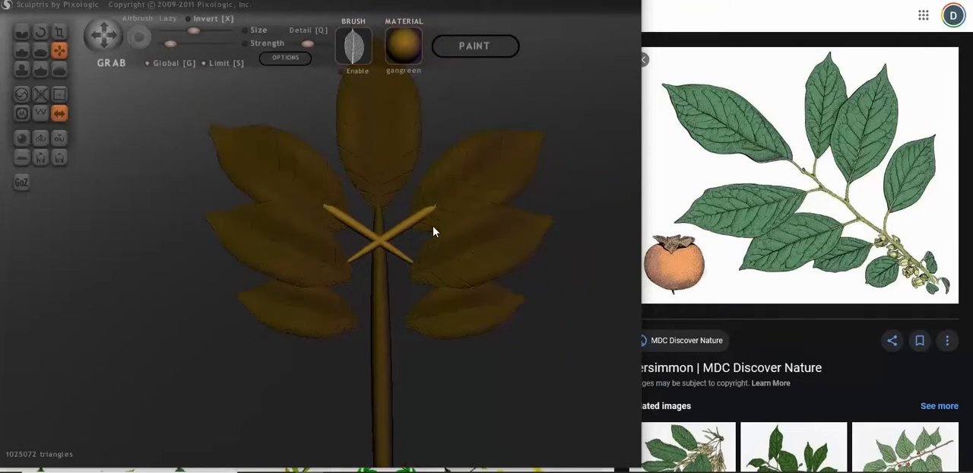
Step: Undo the twig pair's placement, scaling and rotation back to the upright duplicates, and reselect the pair
key("ctrl+z")
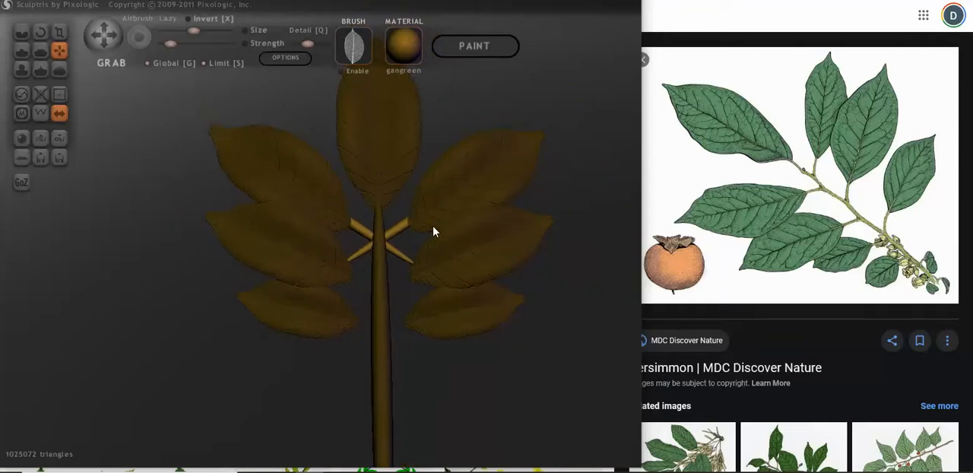
key("ctrl+z")
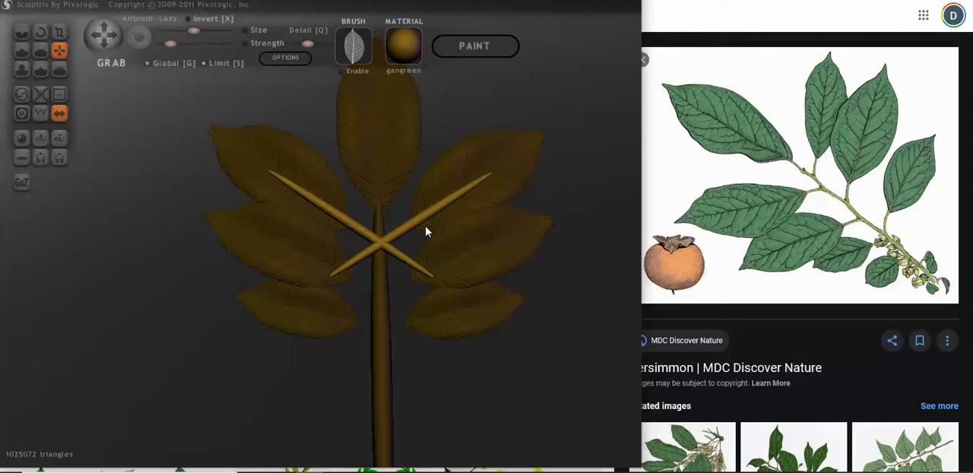
key("ctrl+z")
key("ctrl+z")
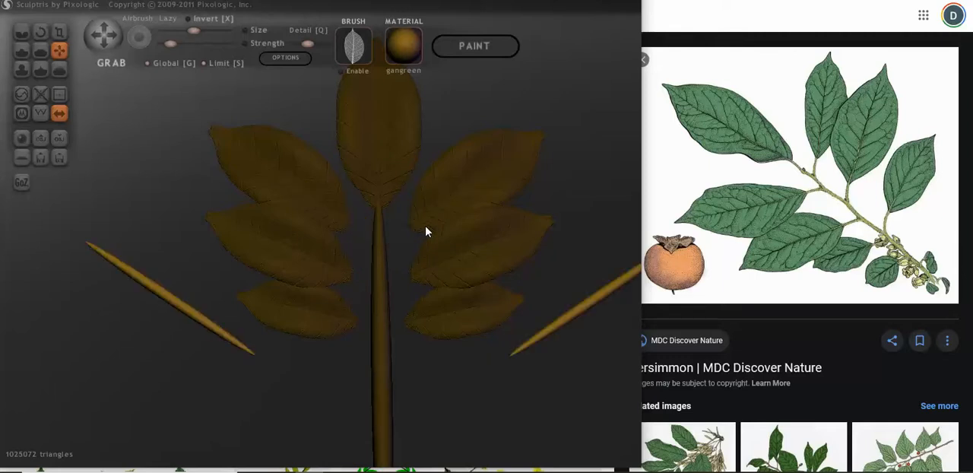
key("ctrl+z")
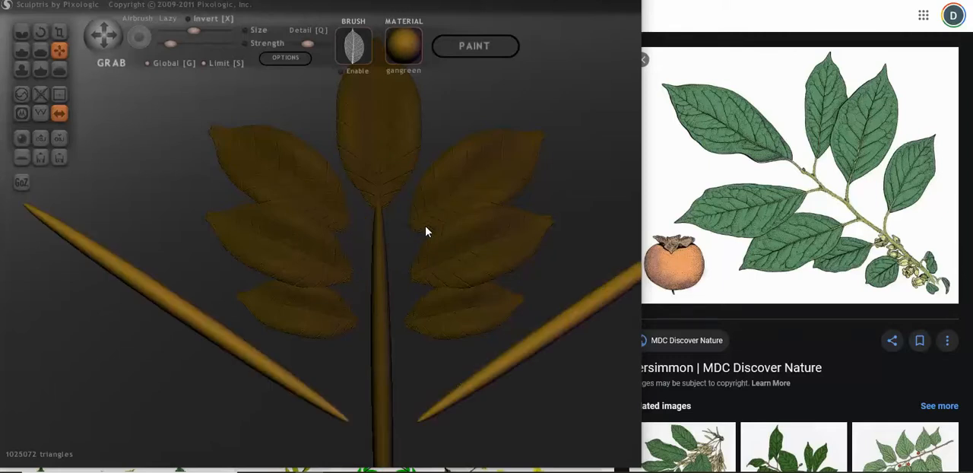
key("ctrl+z")
scroll(488, 239, "down", 5)
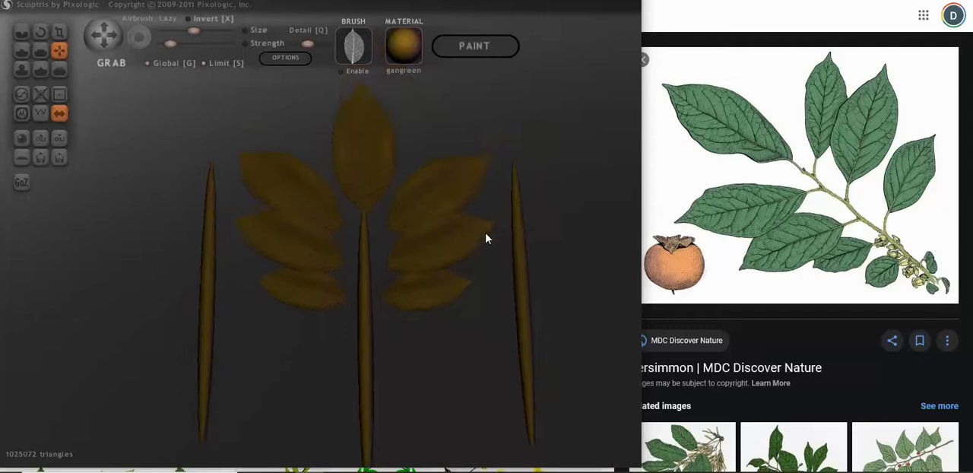
left_click_drag(545, 259, 539, 276)
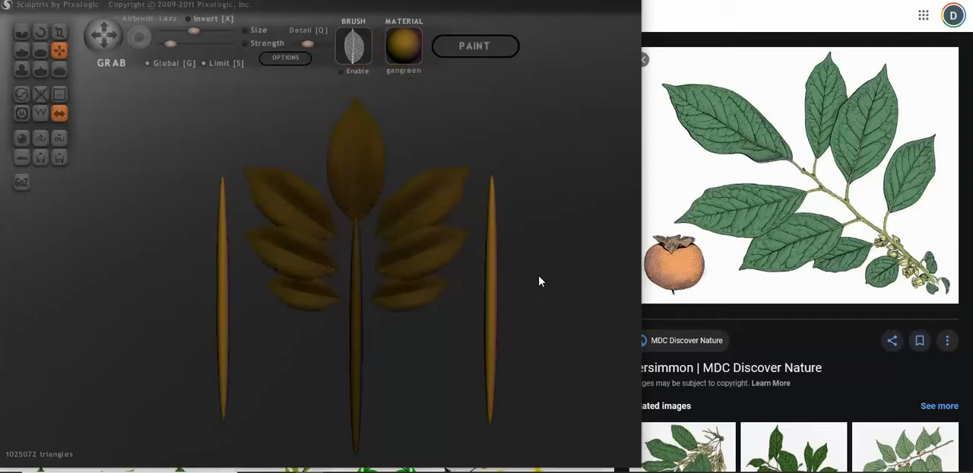
Step: Scale the upright stem pair down to short, thin twigs, adjusting length and thickness to keep them slender beside the leaves
left_click_drag(182, 75, 184, 75, "shift")
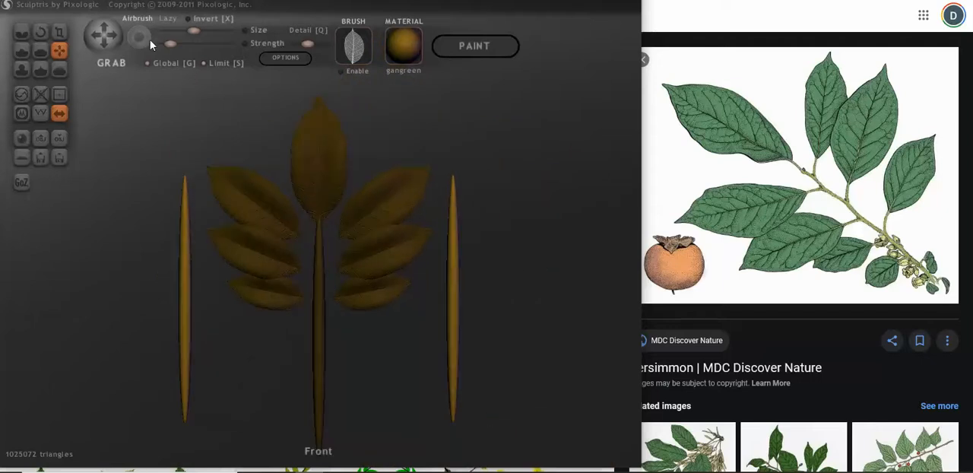
left_click(59, 32)
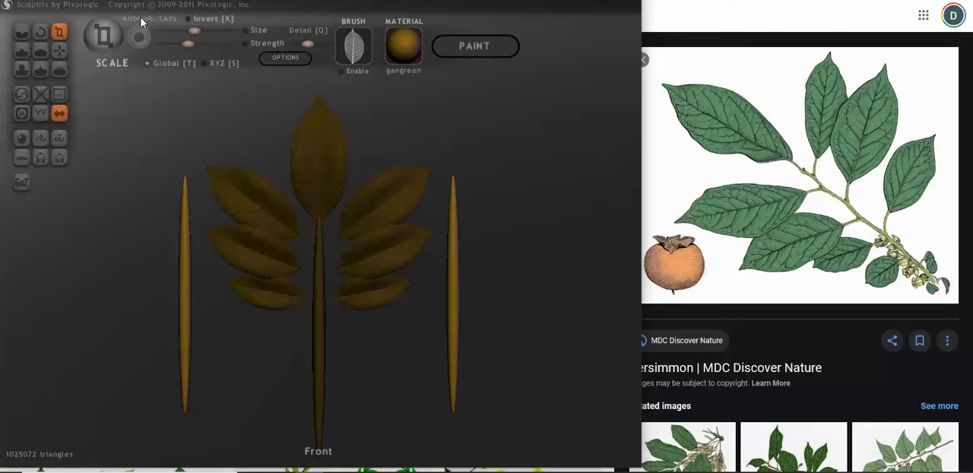
left_click_drag(454, 200, 461, 337)
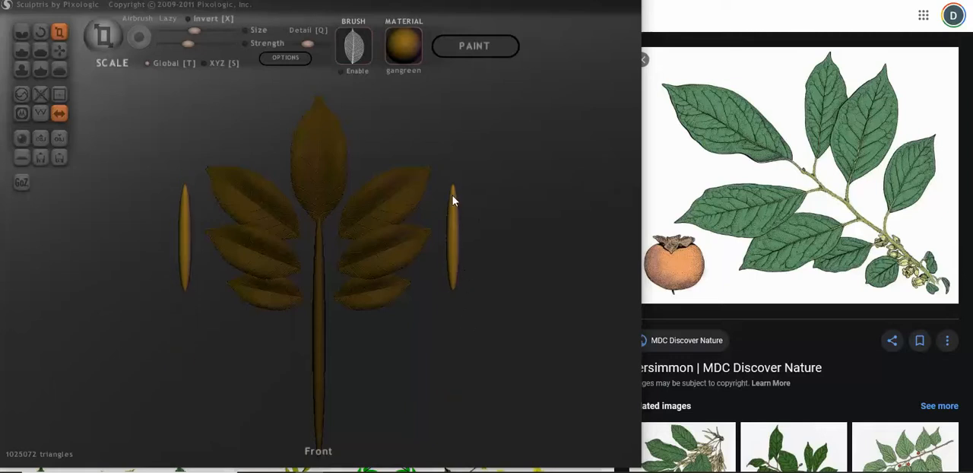
left_click_drag(457, 203, 458, 232)
scroll(458, 234, "up", 3)
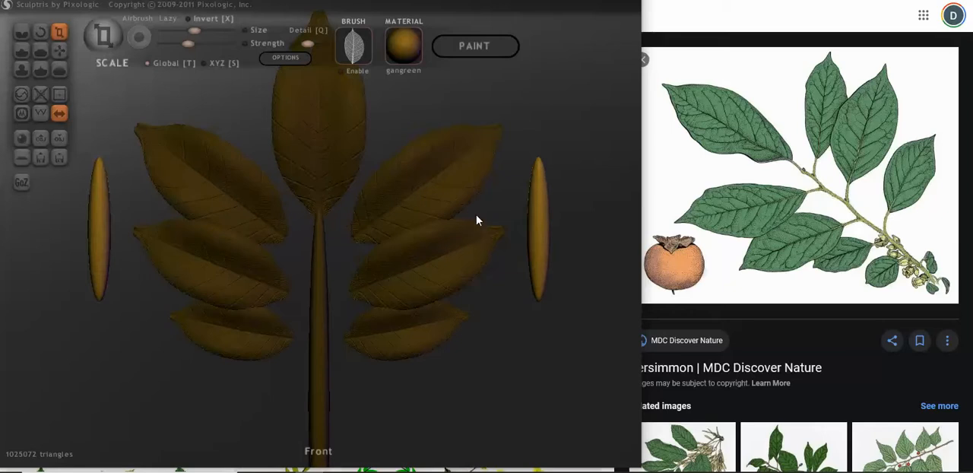
scroll(250, 144, "down", 4)
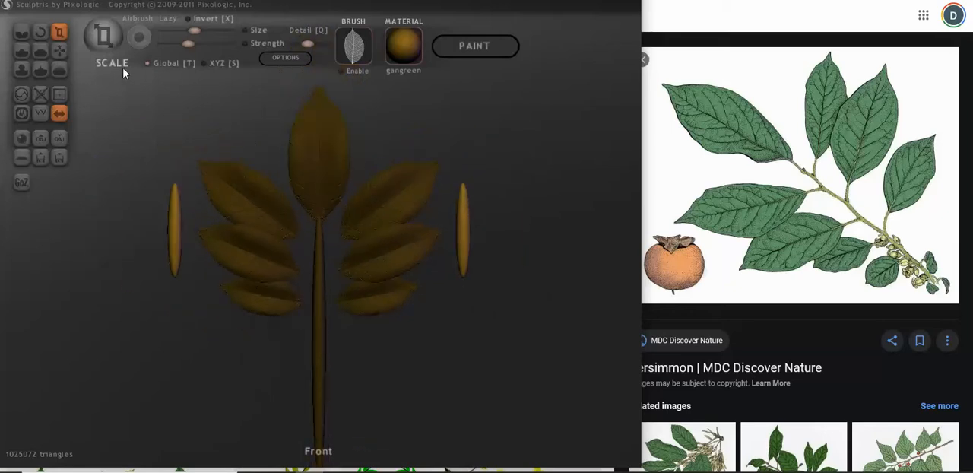
left_click_drag(178, 206, 175, 154)
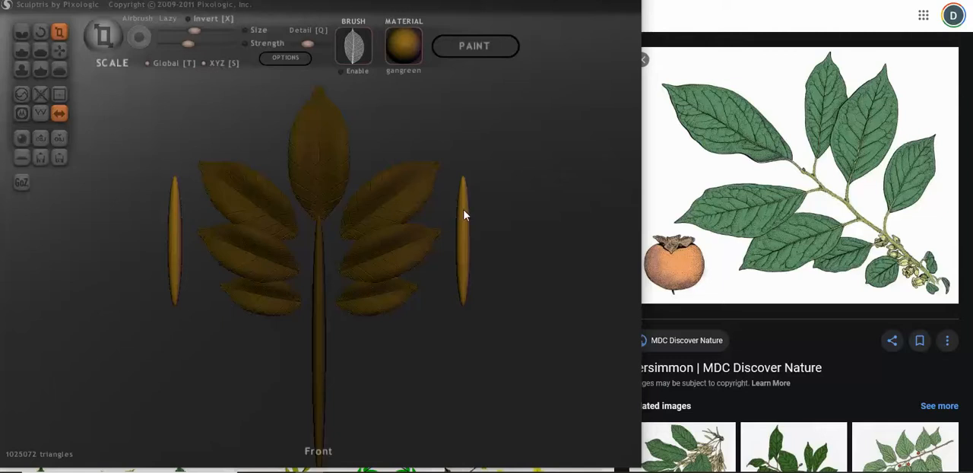
left_click_drag(463, 213, 368, 311)
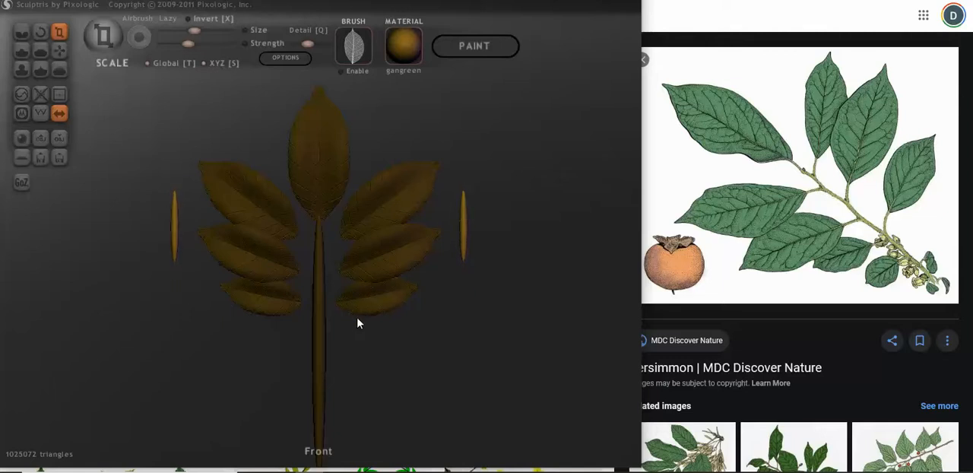
Step: Rotate the twig pair to slant diagonally outward and move it inward to the main stem below the upper leaf pair
left_click(41, 33)
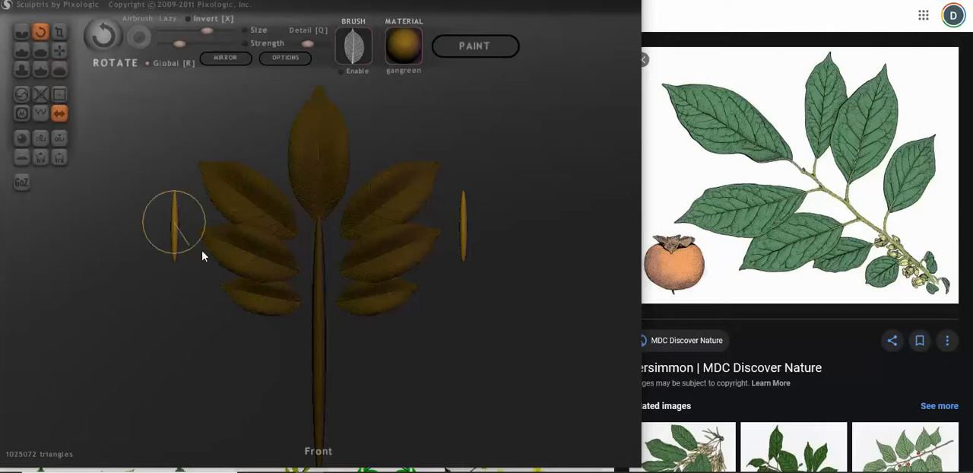
left_click_drag(203, 256, 256, 221)
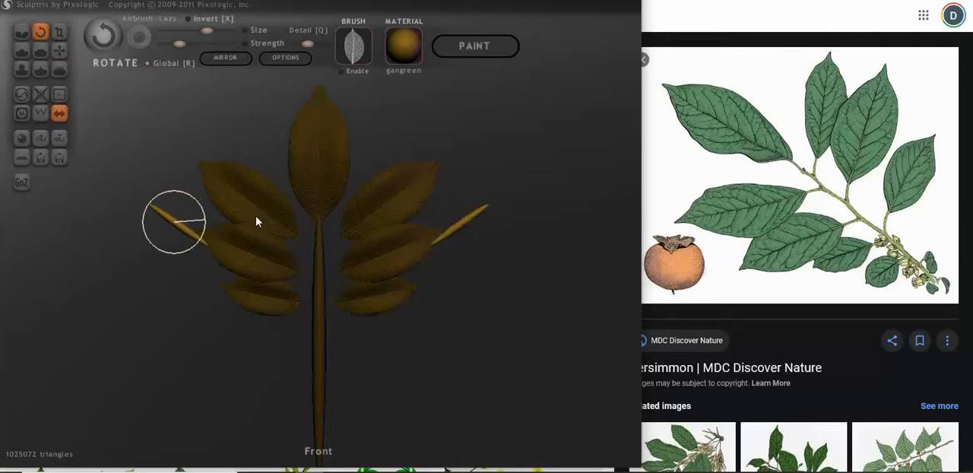
left_click(60, 50)
left_click_drag(180, 226, 294, 235)
Step: Adjust the twig pair's depth and tilt from the side to follow the angle of the upper leaves
left_click_drag(127, 247, 245, 174)
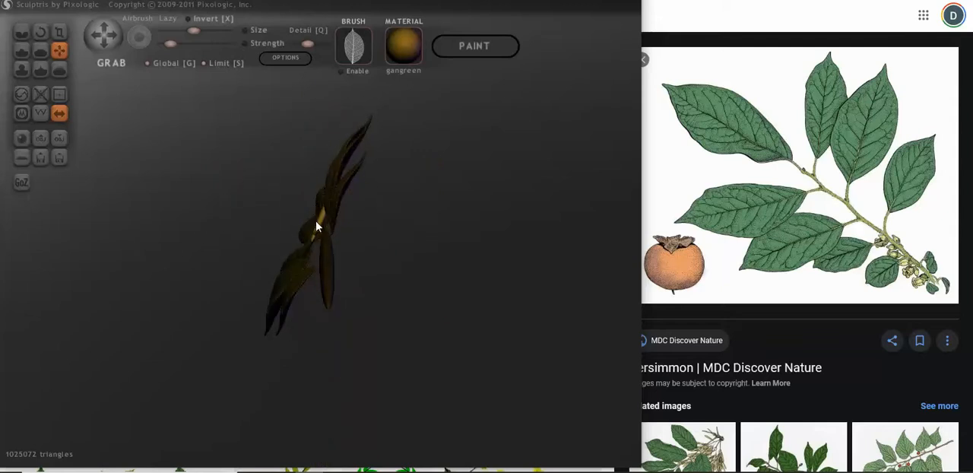
left_click_drag(316, 222, 126, 389)
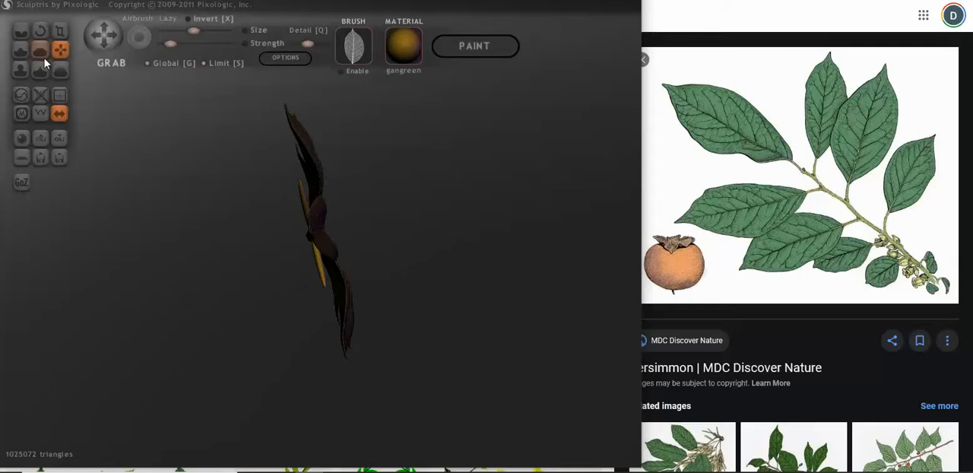
left_click(40, 30)
left_click_drag(308, 243, 315, 238)
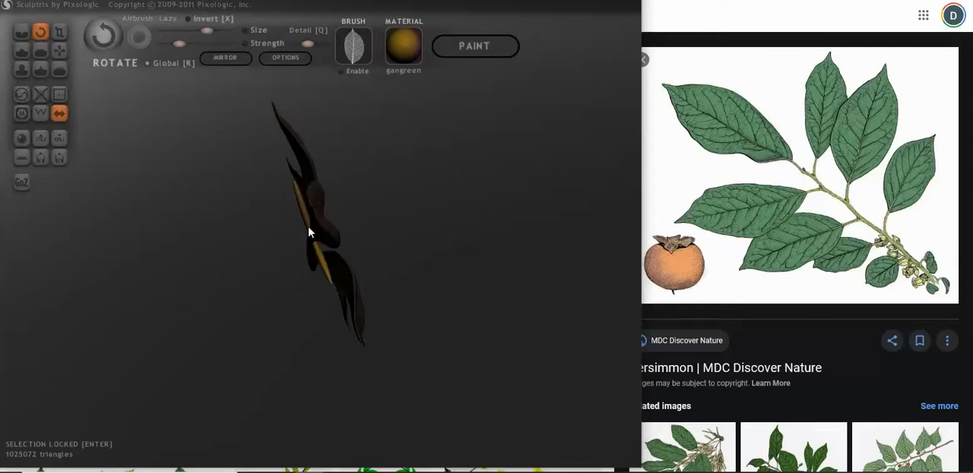
left_click_drag(295, 237, 362, 154)
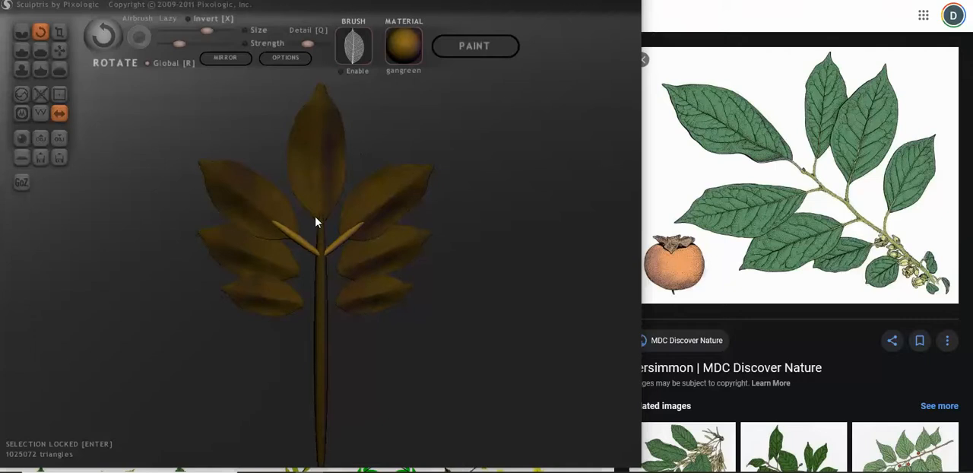
Step: Nudge the twig pair into place on the back of the branch, joining the upper leaves to the main stem
scroll(315, 222, "up", 3)
left_click(58, 50)
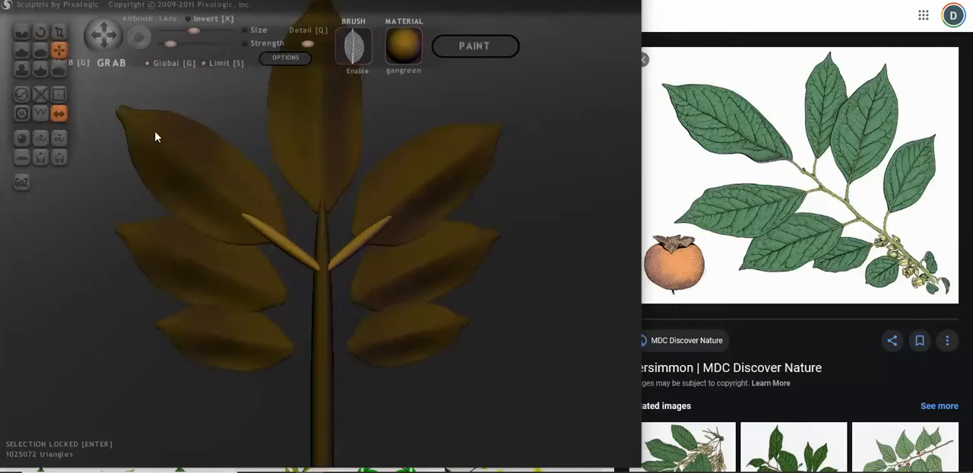
scroll(296, 261, "up", 2)
left_click_drag(283, 258, 264, 240)
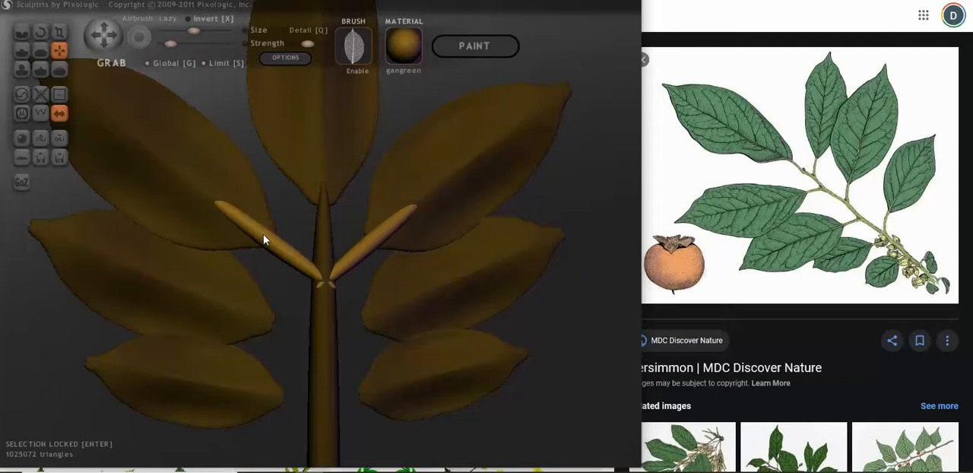
mouse_move(401, 294)
left_mouse_down()
mouse_move(330, 304)
mouse_move(365, 284)
mouse_move(155, 320)
mouse_move(307, 283)
mouse_move(259, 257)
mouse_move(304, 269)
mouse_move(281, 276)
mouse_move(244, 250)
mouse_move(296, 217)
mouse_move(347, 258)
mouse_move(339, 261)
mouse_move(385, 244)
left_mouse_up()
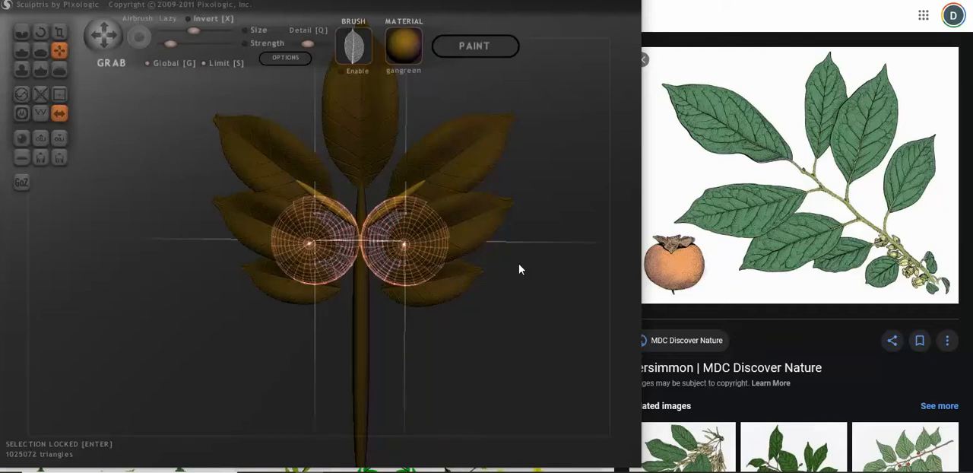
Step: Place a second twig pair below the first and move it against the main stem beside the middle leaf pair
key("Return")
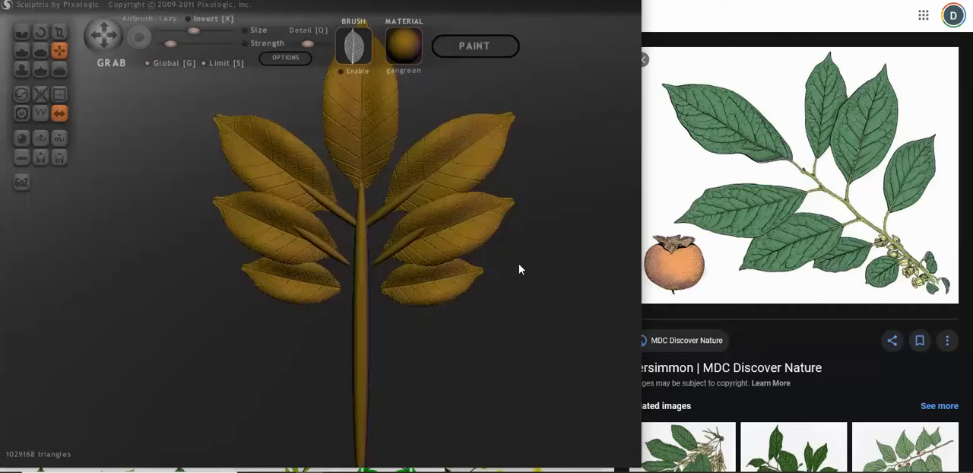
key("ctrl+i")
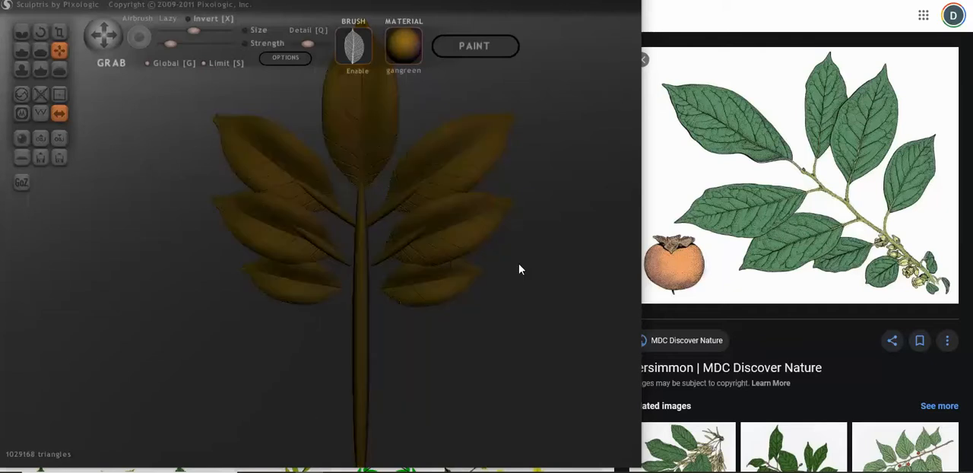
left_click(403, 241, "ctrl")
right_click_drag(402, 286, 567, 268)
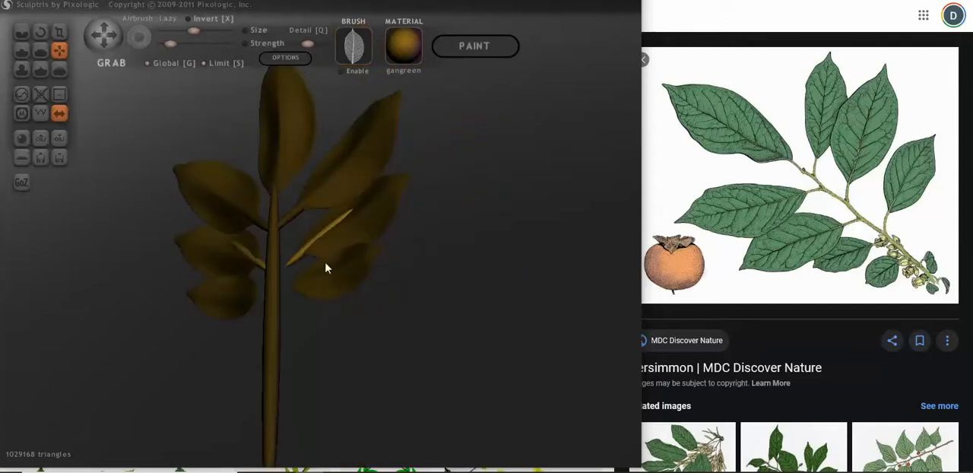
right_click_drag(325, 268, 296, 291)
Step: Rotate the second twig pair to a flatter slant and reposition it in height and depth to meet the middle leaves
left_click(40, 31)
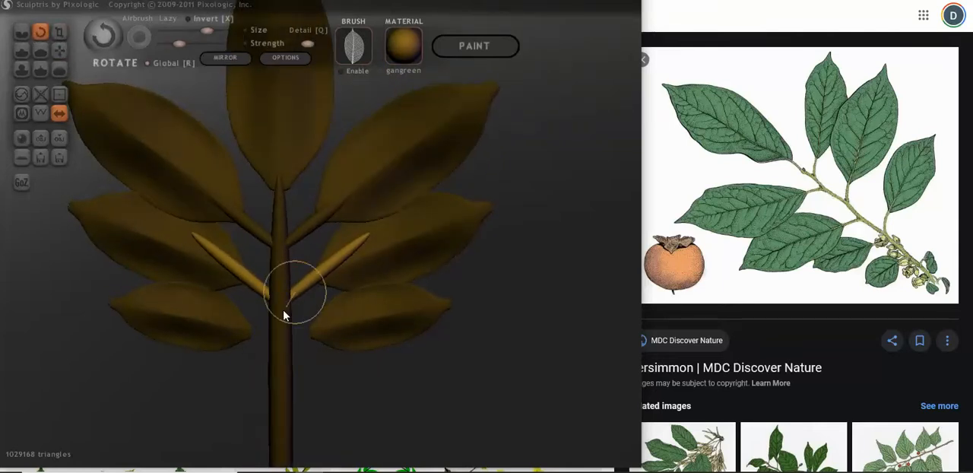
left_click_drag(283, 315, 260, 312)
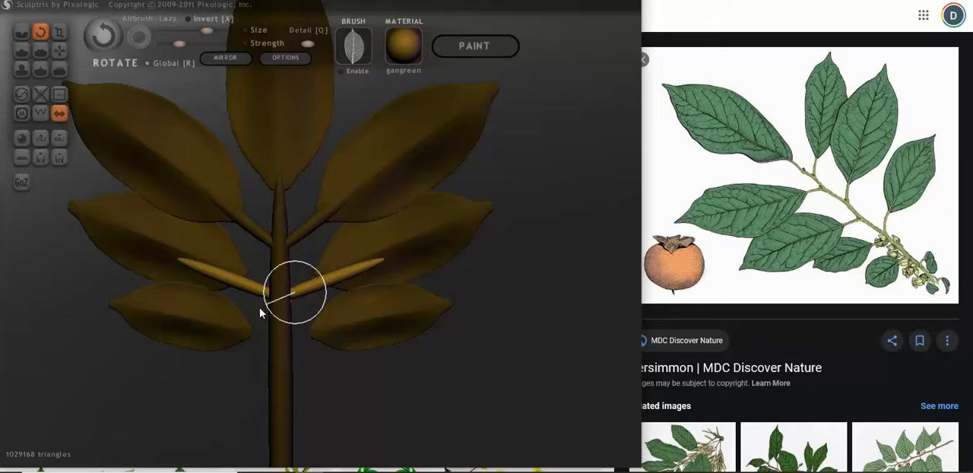
left_click(59, 50)
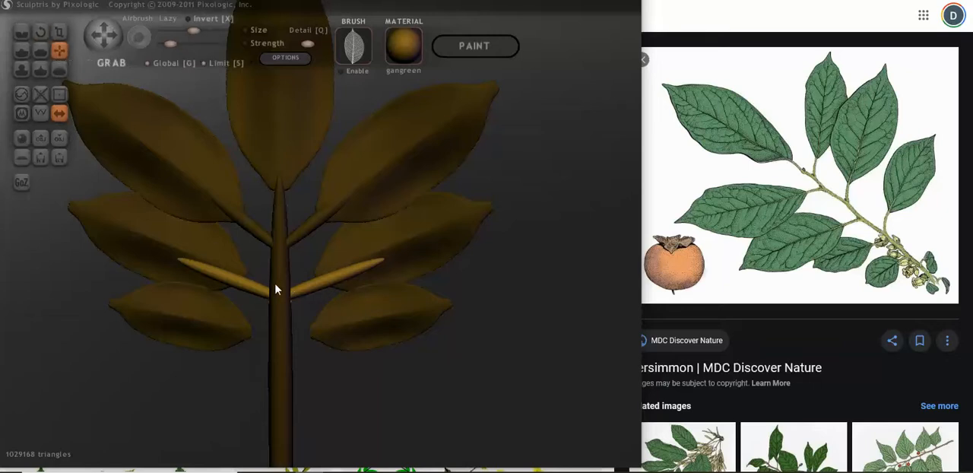
left_click_drag(297, 290, 295, 281)
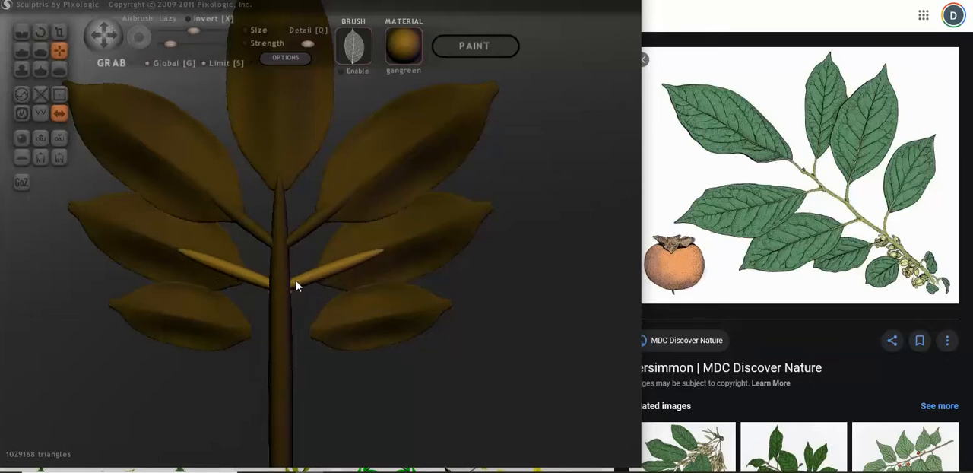
mouse_move(295, 280)
right_mouse_down()
mouse_move(222, 273)
mouse_move(222, 258)
right_mouse_up()
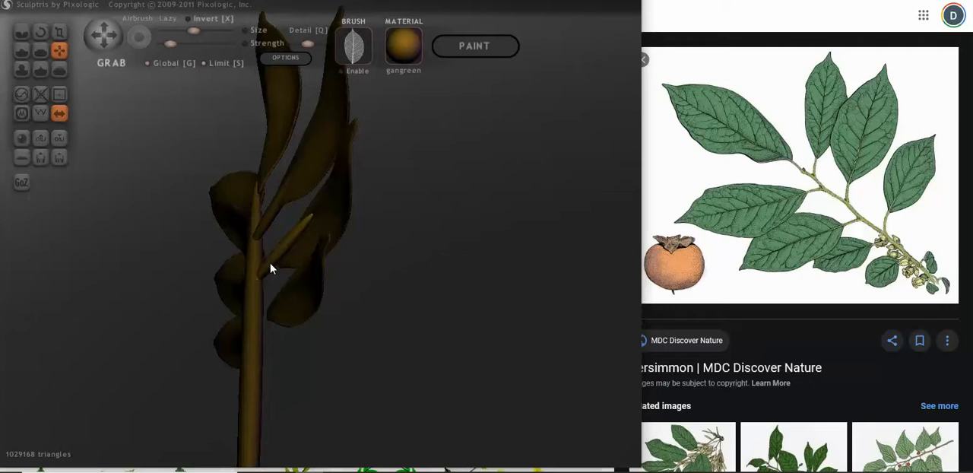
mouse_move(271, 267)
right_mouse_down()
mouse_move(200, 294)
mouse_move(157, 294)
right_mouse_up()
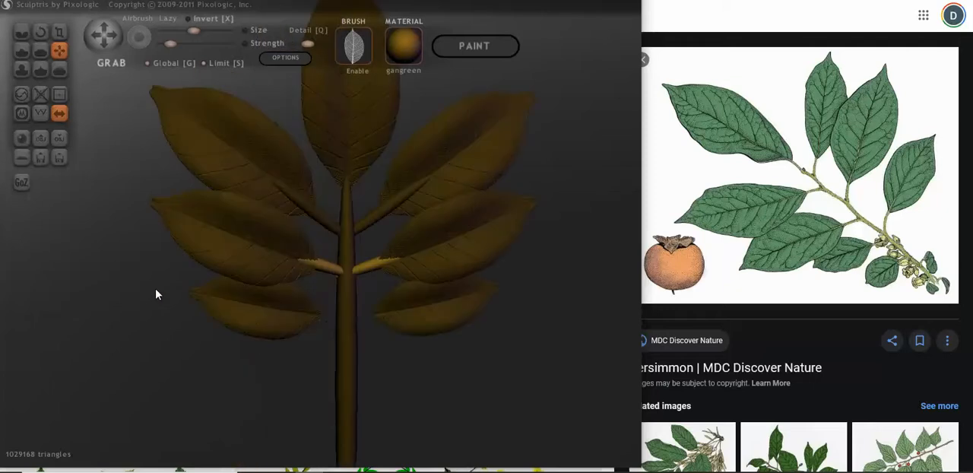
Step: Fine-tune the second twig pair's angle and depth so it joins the main stem to the bases of the middle leaves
scroll(344, 285, "down", 2)
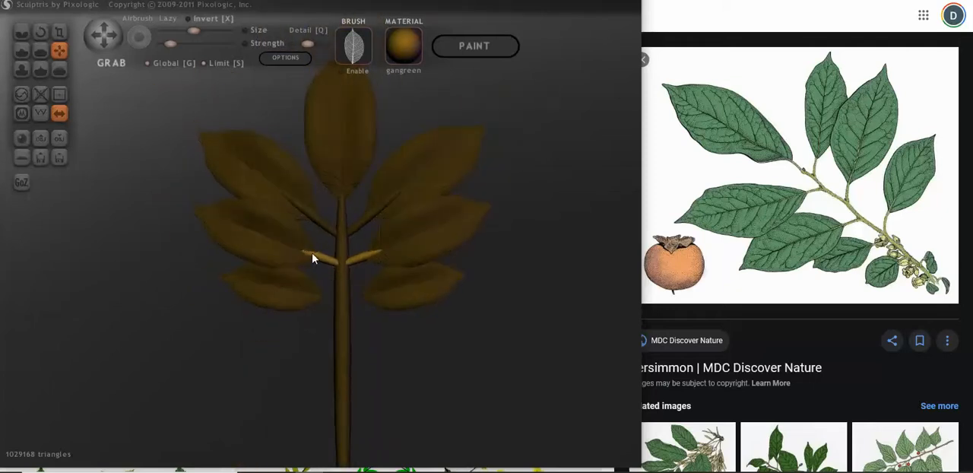
left_click(40, 31)
scroll(330, 279, "up", 4)
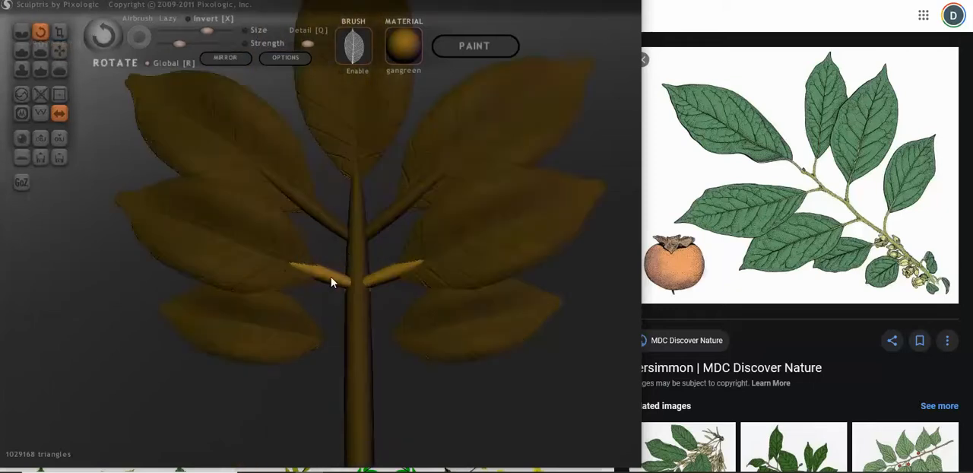
mouse_move(346, 309)
left_mouse_down()
mouse_move(319, 326)
mouse_move(331, 314)
left_mouse_up()
left_click(58, 51)
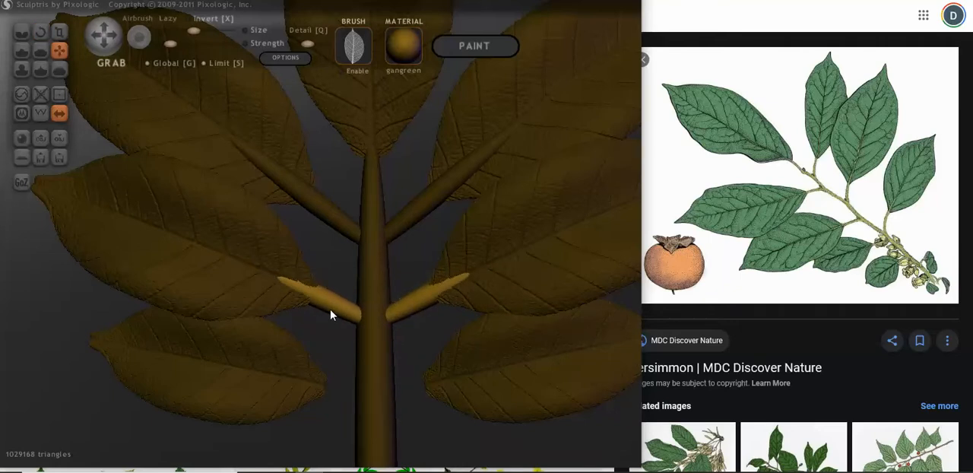
right_click_drag(330, 314, 403, 319)
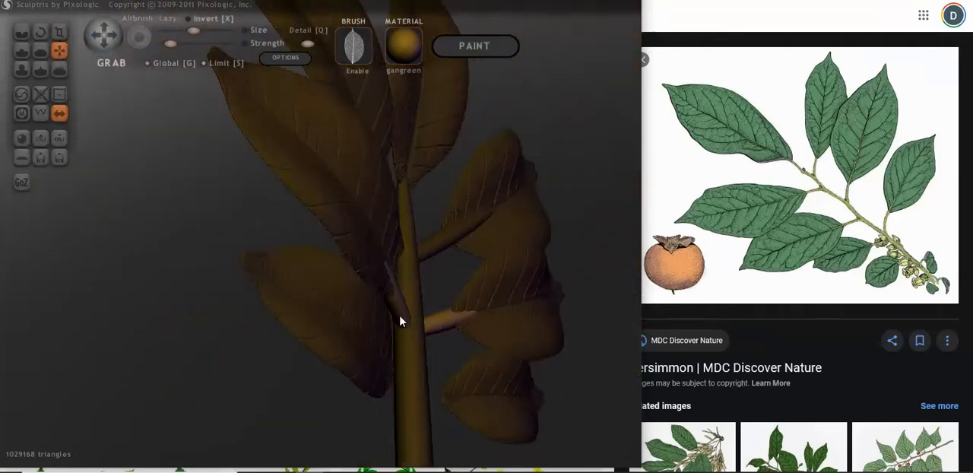
left_click_drag(400, 316, 398, 318)
right_click_drag(398, 323, 301, 332)
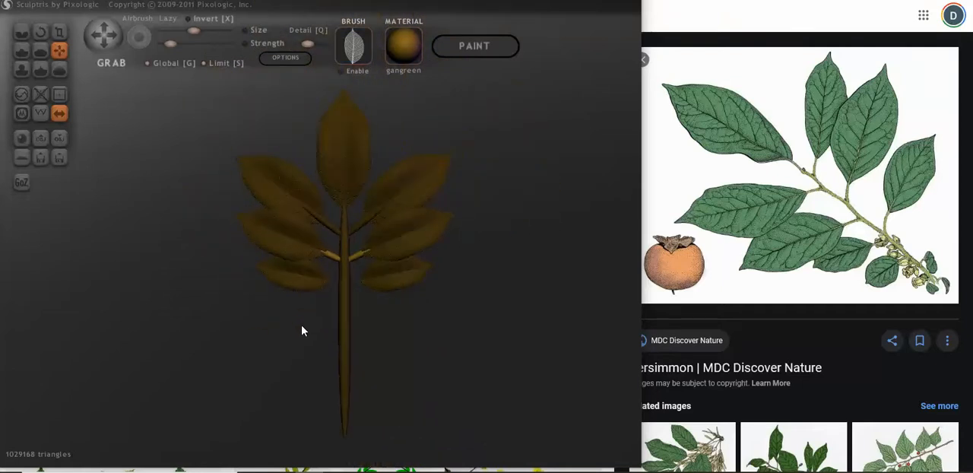
Step: Place a third twig pair below the second and move it against the main stem beside the lowest leaf pair
left_click(508, 350)
scroll(454, 347, "up", 2)
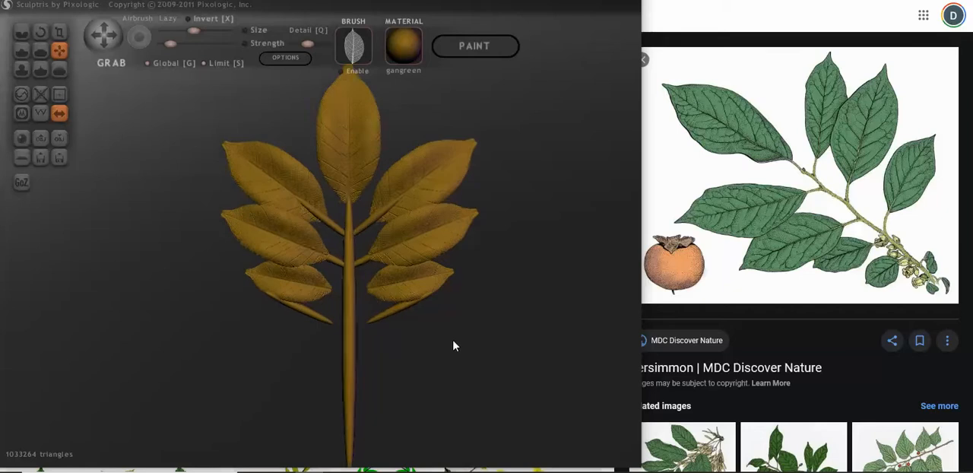
key("ctrl+i")
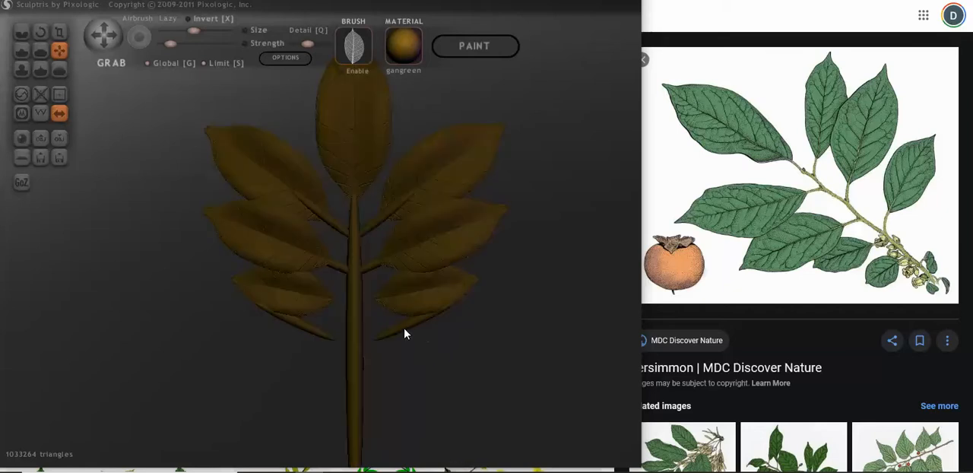
left_click_drag(406, 342, 595, 341)
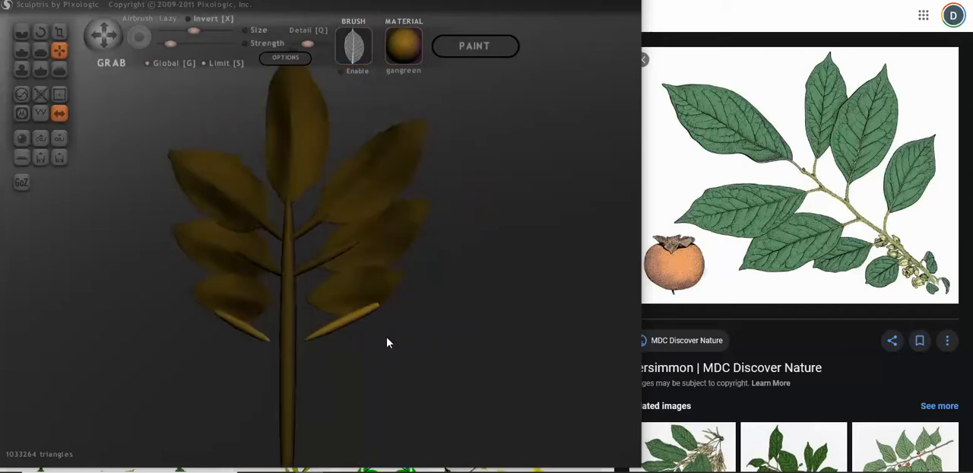
scroll(387, 343, "up", 2)
left_click_drag(343, 373, 307, 334)
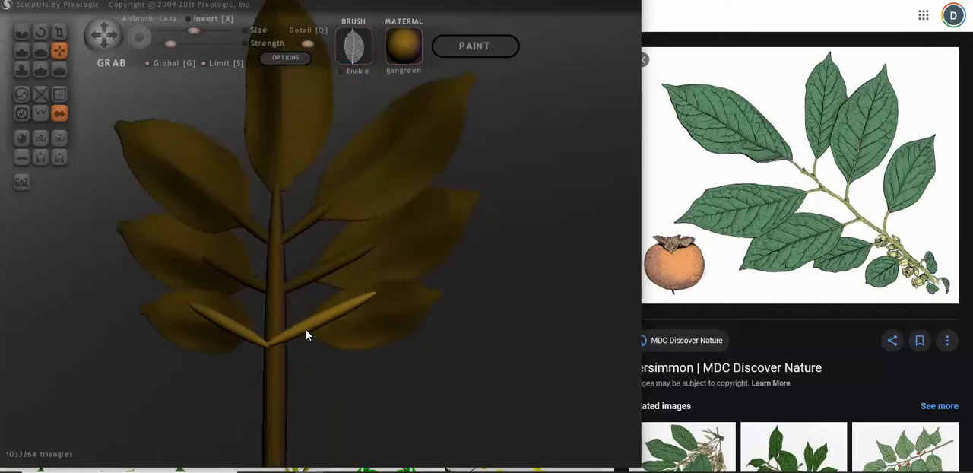
Step: Rotate the lowest twig pair to a flatter slant and reposition it so its inner ends meet the main stem
left_click(40, 31)
left_click_drag(174, 145, 207, 168)
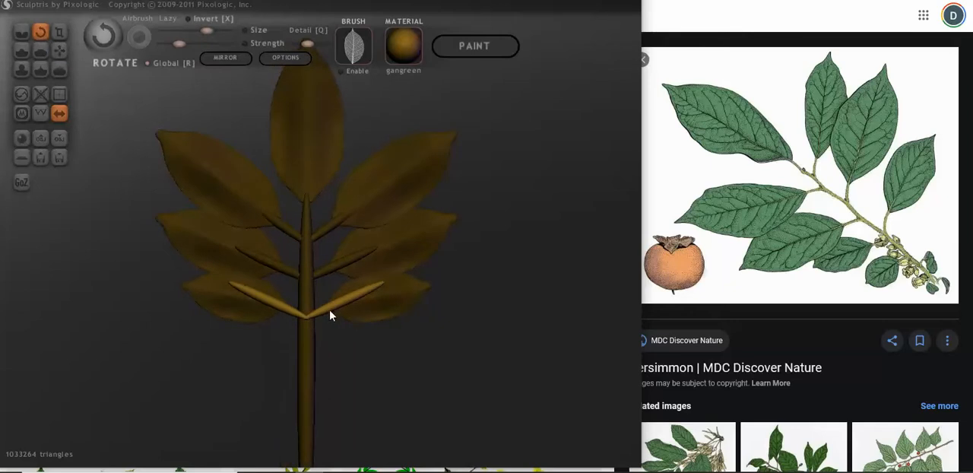
left_click_drag(319, 316, 282, 325)
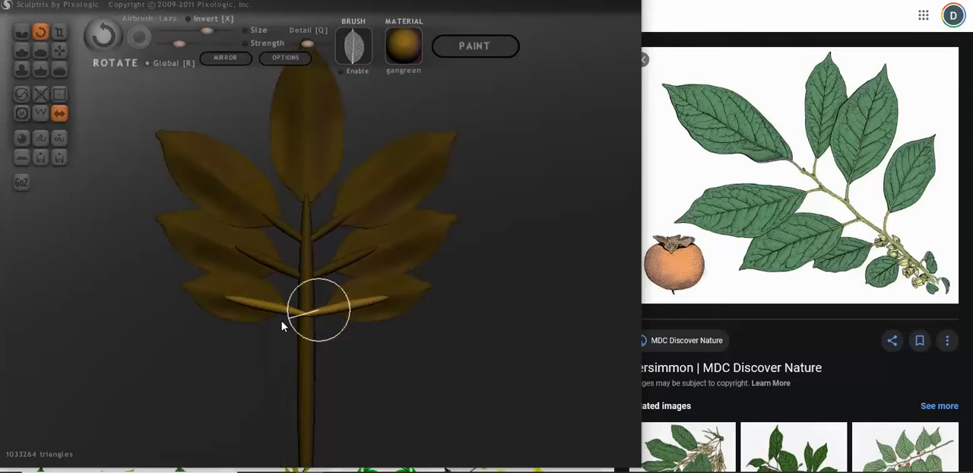
left_click(60, 51)
scroll(334, 351, "up", 3)
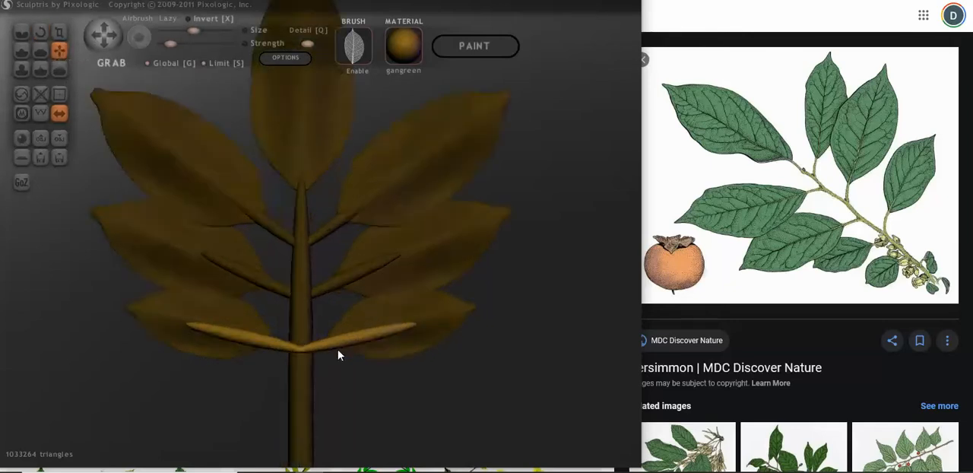
mouse_move(337, 355)
left_mouse_down()
mouse_move(243, 360)
mouse_move(239, 332)
mouse_move(263, 304)
mouse_move(348, 343)
mouse_move(329, 345)
left_mouse_up()
Step: Flatten the lowest twig pair's angle a little more and scale the twigs down slightly
left_click(41, 31)
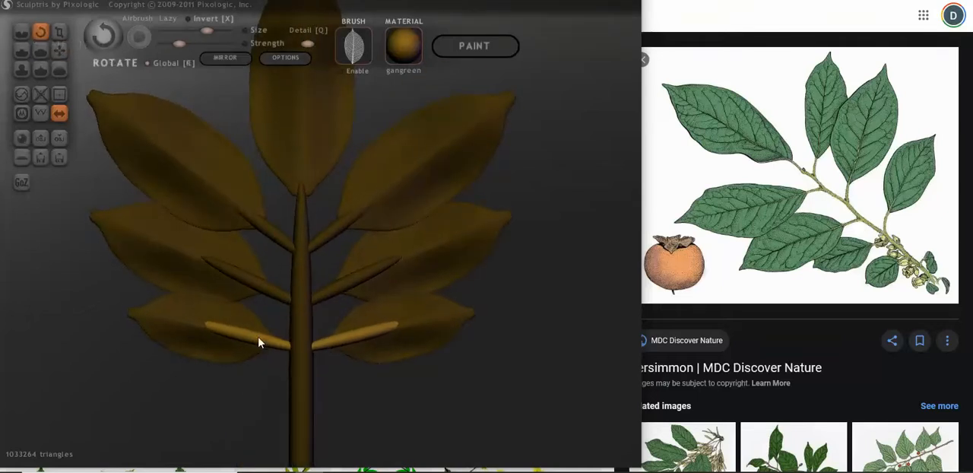
left_click_drag(295, 360, 313, 362)
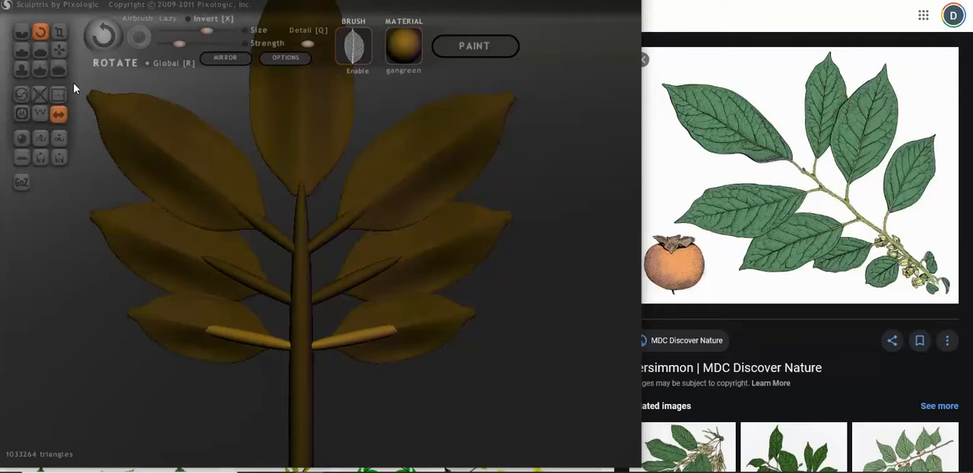
left_click(59, 31)
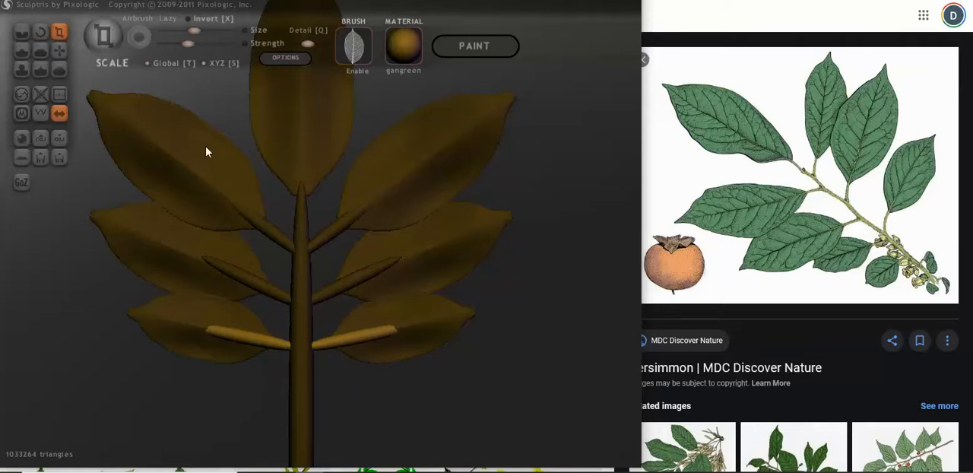
scroll(331, 328, "down", 1)
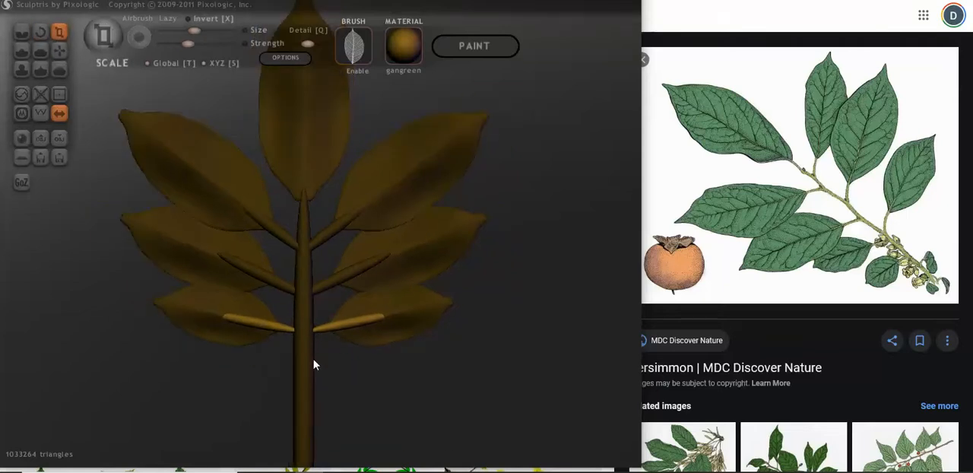
Step: Shift the lowest twig pair in depth so it joins the main stem to the bases of the lowest leaves
left_click(59, 50)
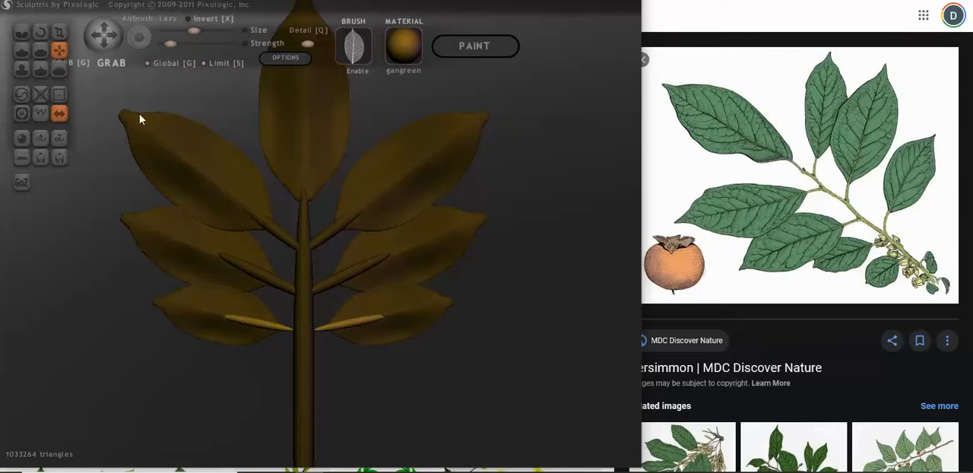
left_click_drag(352, 328, 153, 314)
scroll(270, 348, "up", 3)
right_click_drag(275, 354, 310, 244)
left_click_drag(305, 233, 318, 241)
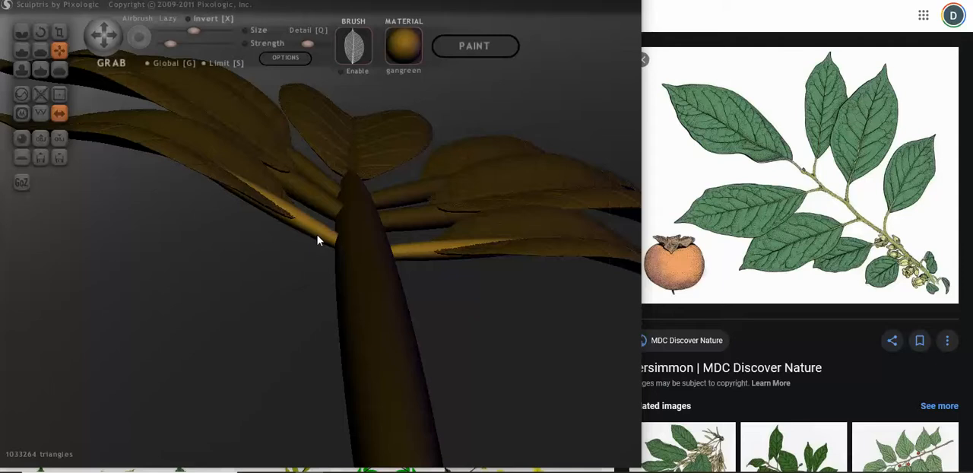
right_click_drag(319, 254, 294, 206)
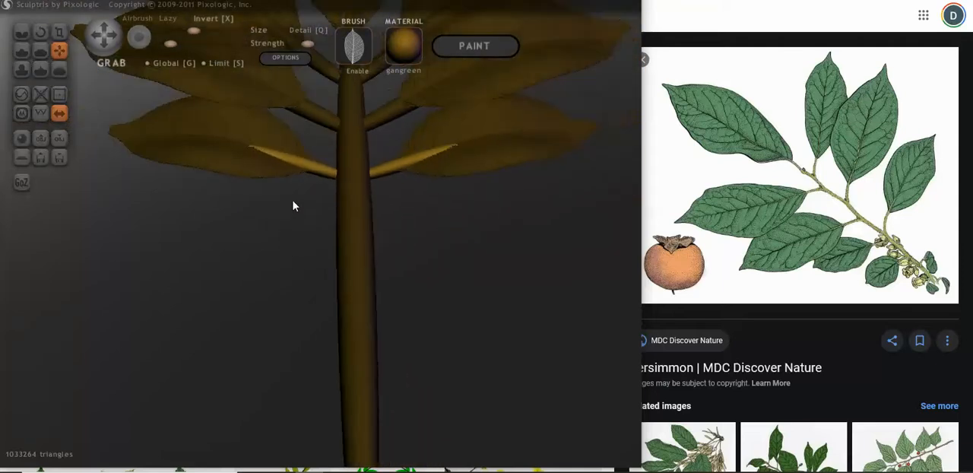
Step: Adjust the middle twig pair's placement between the main stem and the middle leaves, checking it from several angles
left_click(308, 116)
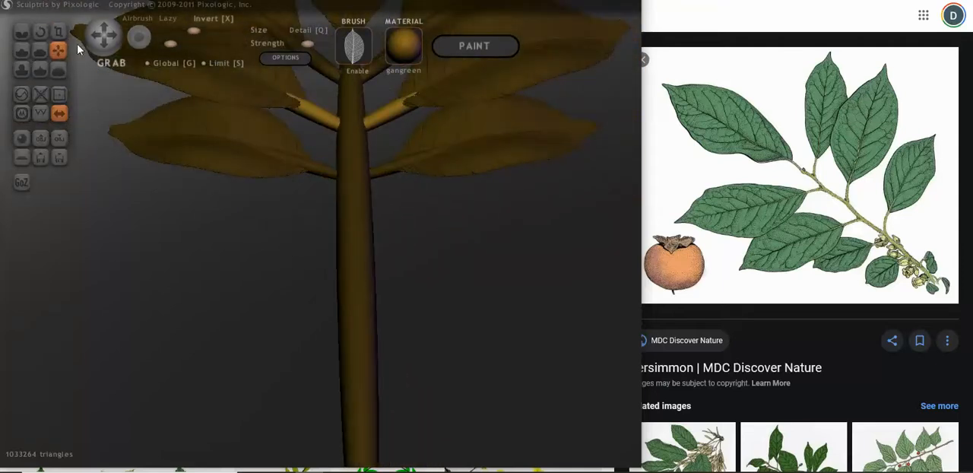
left_click(58, 31)
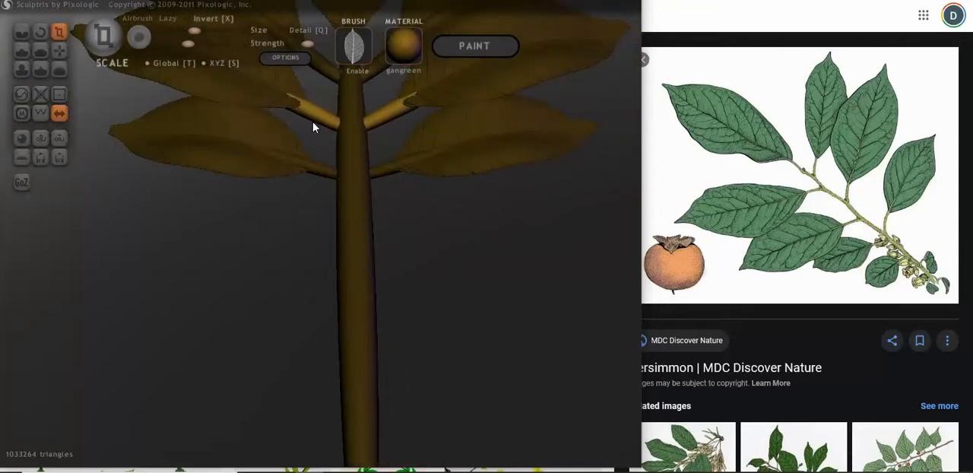
right_click_drag(298, 149, 280, 220)
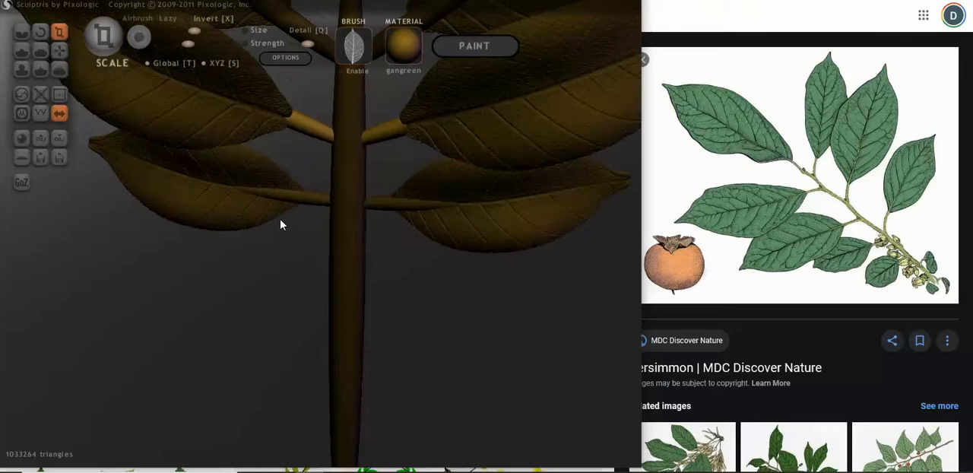
left_click(59, 50)
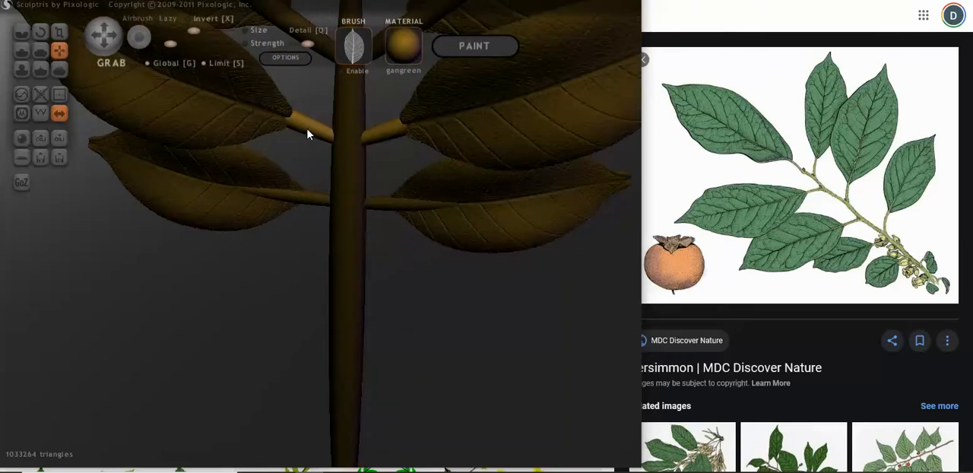
left_click_drag(307, 134, 312, 138)
right_click_drag(383, 177, 413, 138)
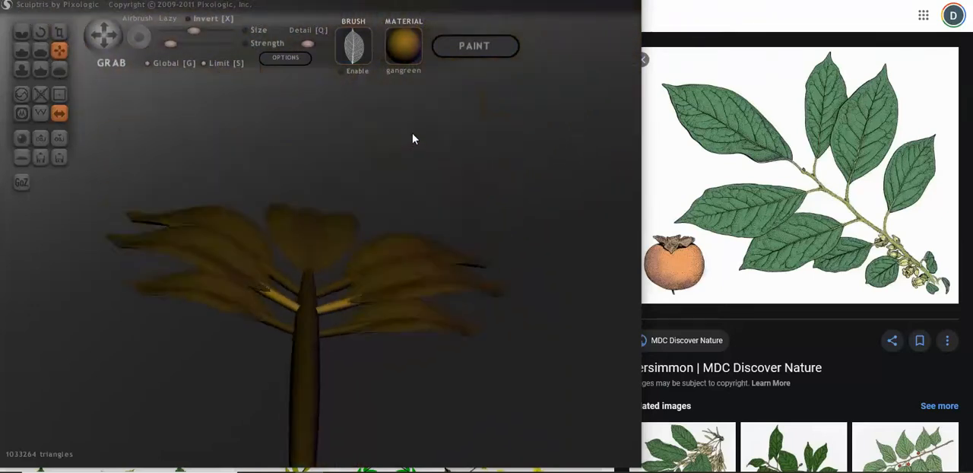
right_click_drag(430, 317, 373, 274)
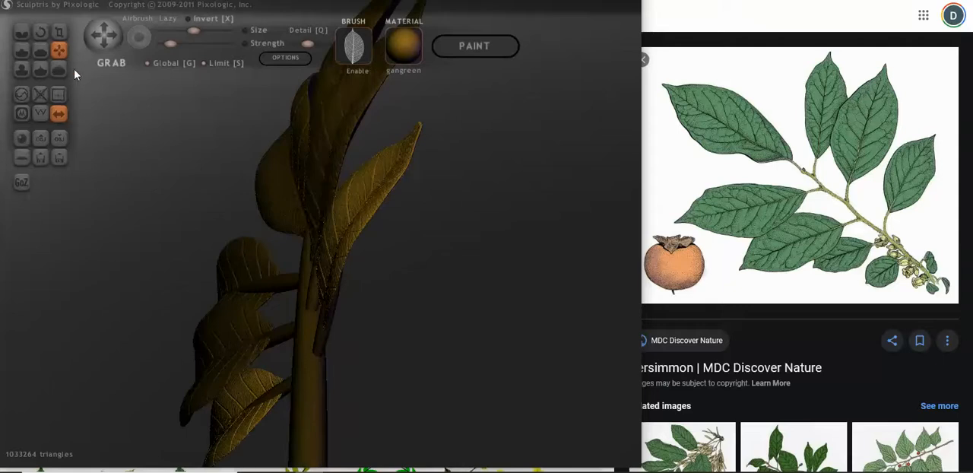
Step: Reposition the lowest leaf pair so its bases sit on the ends of the lowest twigs
scroll(330, 224, "up", 5)
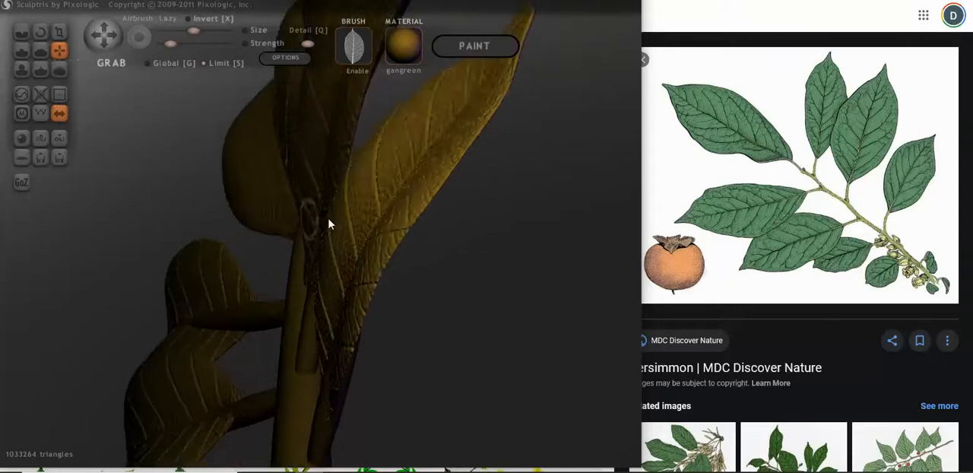
left_click(148, 64)
mouse_move(255, 227)
right_mouse_down()
mouse_move(311, 271)
mouse_move(333, 267)
mouse_move(331, 342)
mouse_move(311, 341)
mouse_move(300, 321)
mouse_move(380, 369)
mouse_move(378, 378)
mouse_move(233, 357)
mouse_move(191, 406)
mouse_move(198, 413)
mouse_move(165, 441)
mouse_move(124, 436)
mouse_move(235, 434)
mouse_move(400, 393)
mouse_move(428, 423)
right_mouse_up()
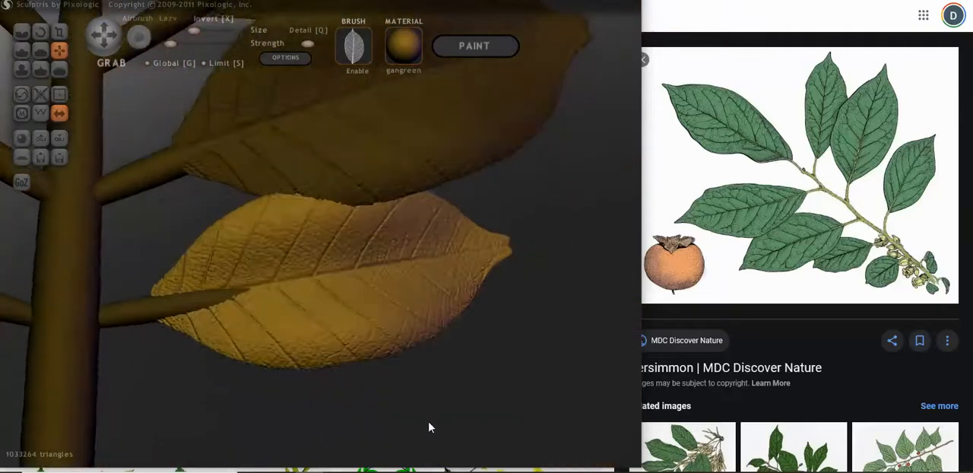
scroll(306, 231, "down", 5)
mouse_move(306, 236)
right_mouse_down()
mouse_move(76, 235)
mouse_move(113, 248)
mouse_move(174, 231)
mouse_move(186, 204)
mouse_move(141, 185)
right_mouse_up()
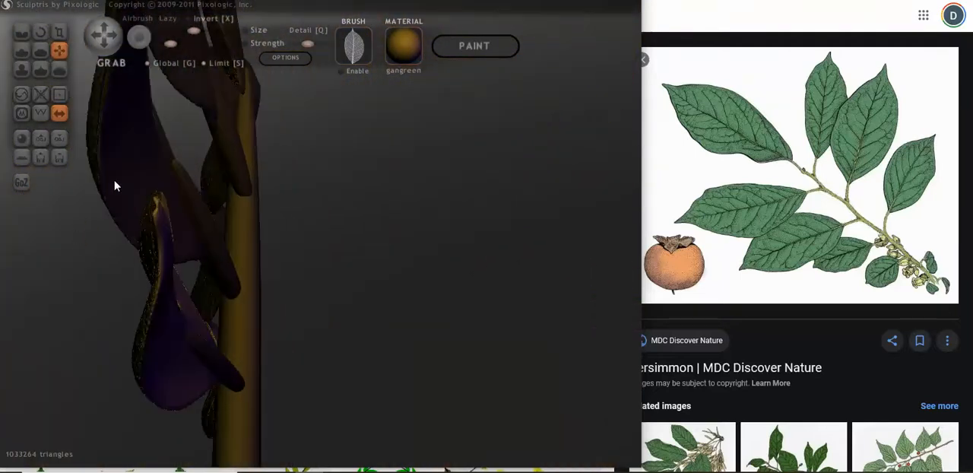
Step: Nudge the middle and upper leaf pairs in depth so they rest against their twigs
left_click(115, 181)
left_click_drag(116, 181, 120, 180)
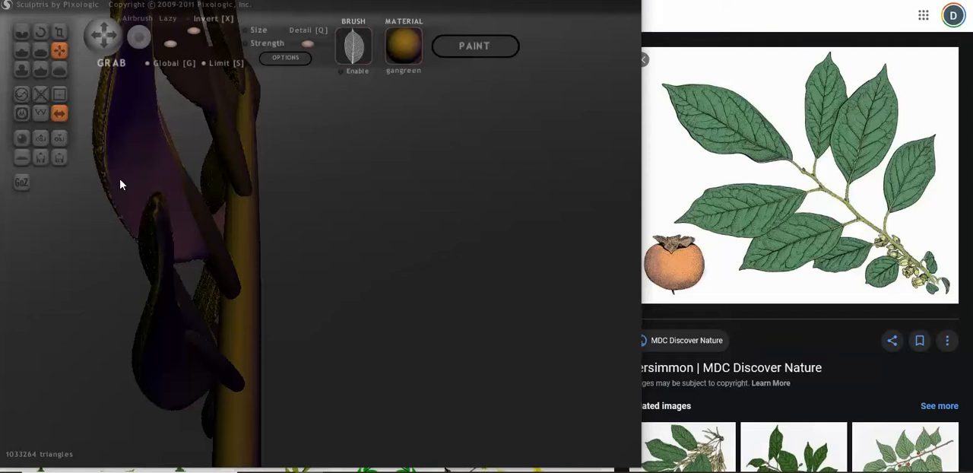
mouse_move(120, 184)
right_mouse_down()
mouse_move(213, 200)
mouse_move(173, 204)
mouse_move(172, 232)
mouse_move(171, 180)
right_mouse_up()
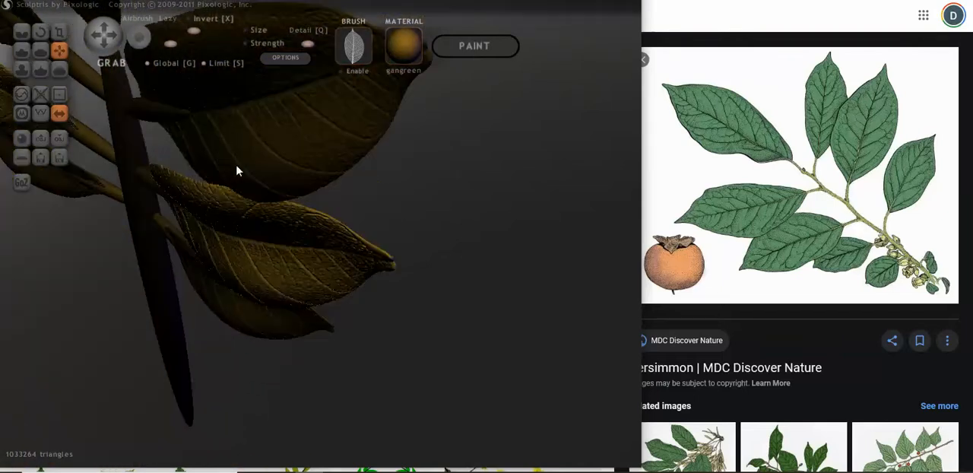
mouse_move(237, 171)
right_mouse_down()
mouse_move(224, 154)
mouse_move(169, 139)
mouse_move(133, 93)
mouse_move(215, 181)
mouse_move(408, 157)
mouse_move(228, 150)
mouse_move(261, 175)
mouse_move(304, 152)
mouse_move(289, 194)
mouse_move(302, 190)
mouse_move(304, 209)
mouse_move(337, 200)
mouse_move(311, 180)
mouse_move(211, 160)
right_mouse_up()
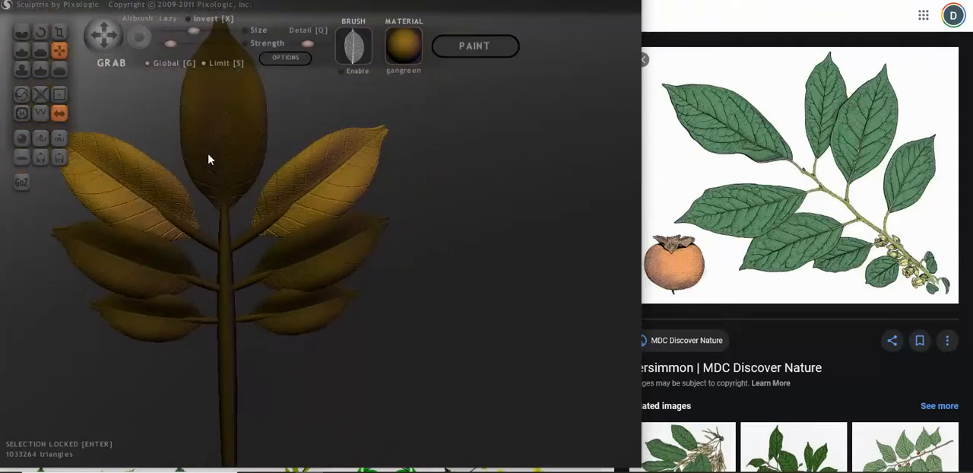
Step: Rotate the top leaf in side view and move its base onto the tip of the main stem
left_click(247, 161)
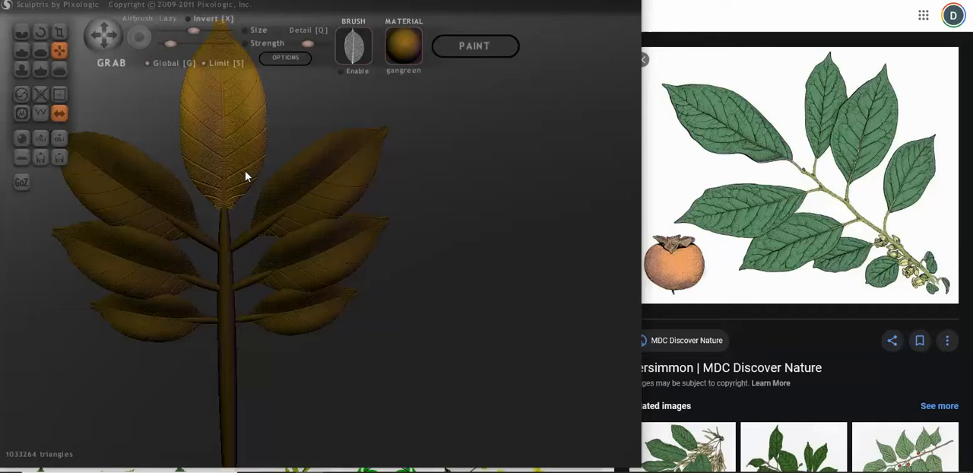
left_click(227, 261)
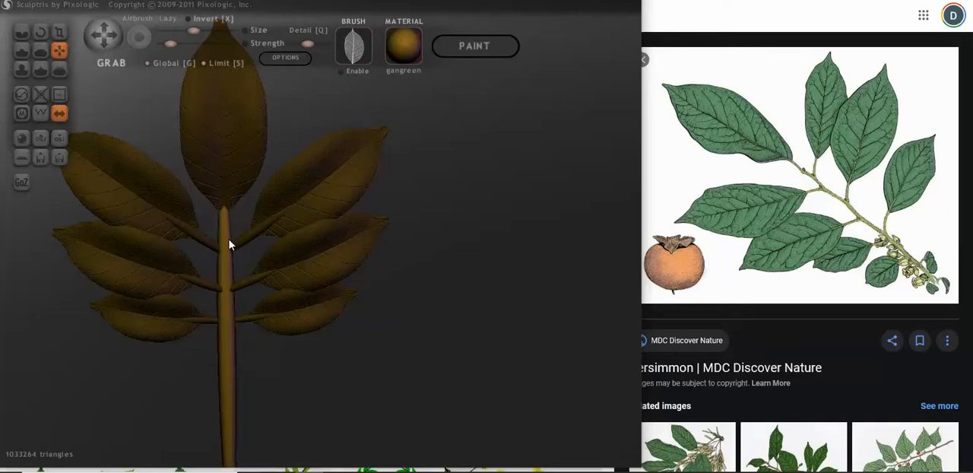
left_click_drag(255, 247, 132, 236)
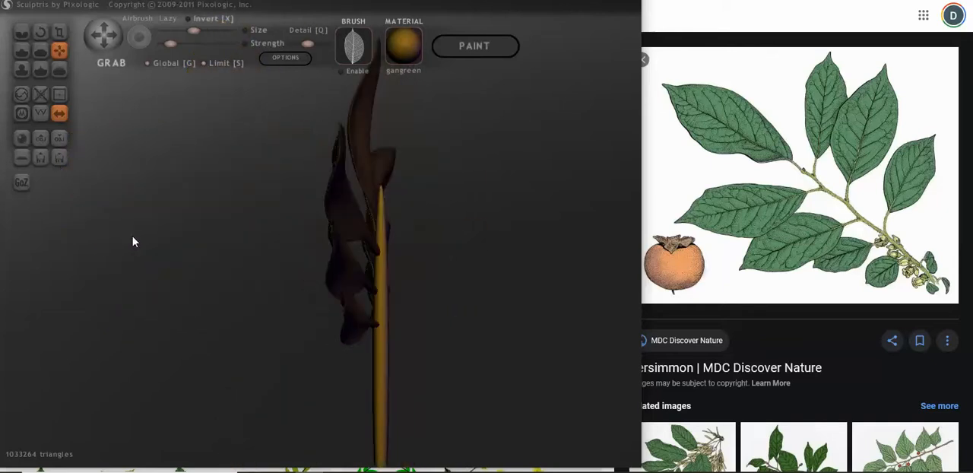
left_click(358, 165)
left_click_drag(404, 202, 406, 198)
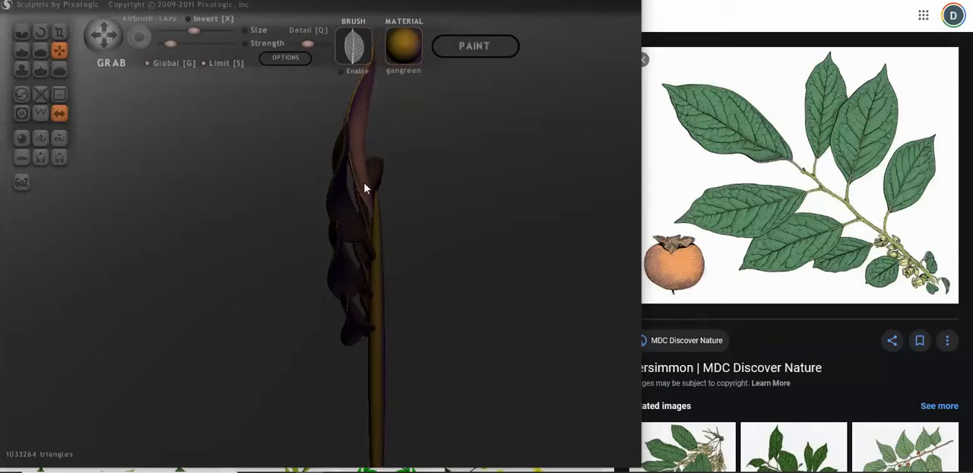
left_click(40, 31)
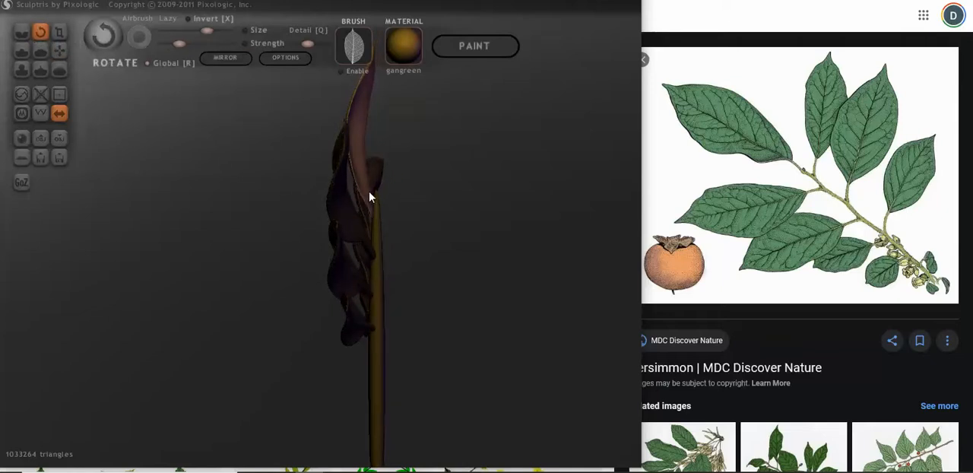
left_click_drag(365, 202, 335, 236)
key("g")
mouse_move(366, 197)
left_mouse_down()
mouse_move(322, 231)
mouse_move(532, 226)
mouse_move(405, 234)
left_mouse_up()
Step: Examine the whole branch from the front and compare its leaf and twig layout with the persimmon reference
scroll(404, 233, "down", 3)
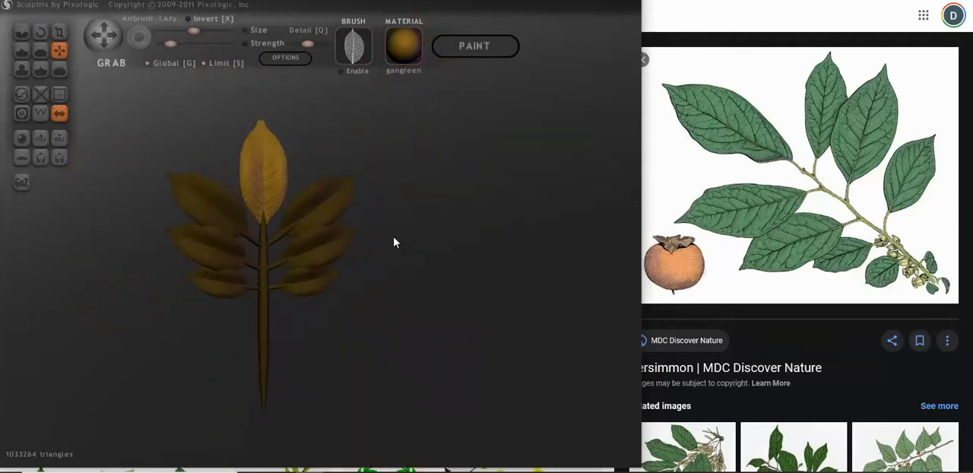
scroll(462, 260, "up", 4)
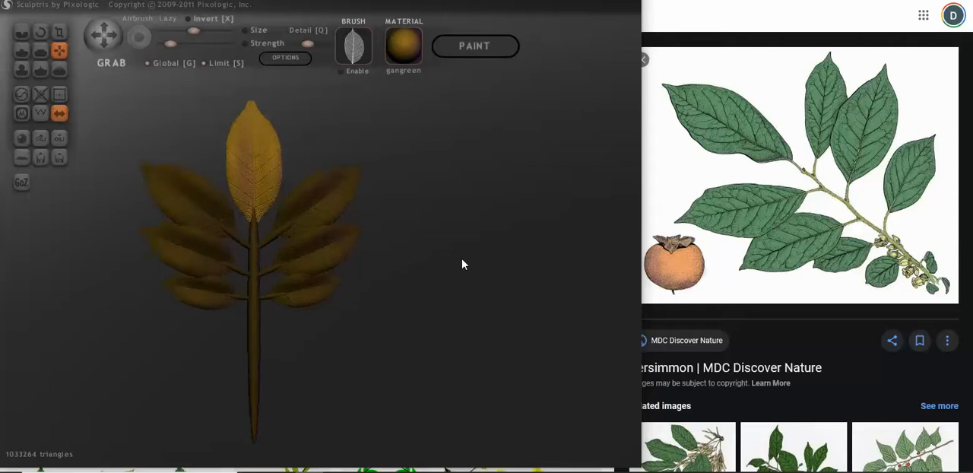
scroll(463, 260, "down", 3)
mouse_move(459, 281)
left_mouse_down()
mouse_move(444, 285)
mouse_move(455, 281)
left_mouse_up()
scroll(453, 280, "down", 4)
left_click(437, 268, "shift")
scroll(437, 272, "up", 4)
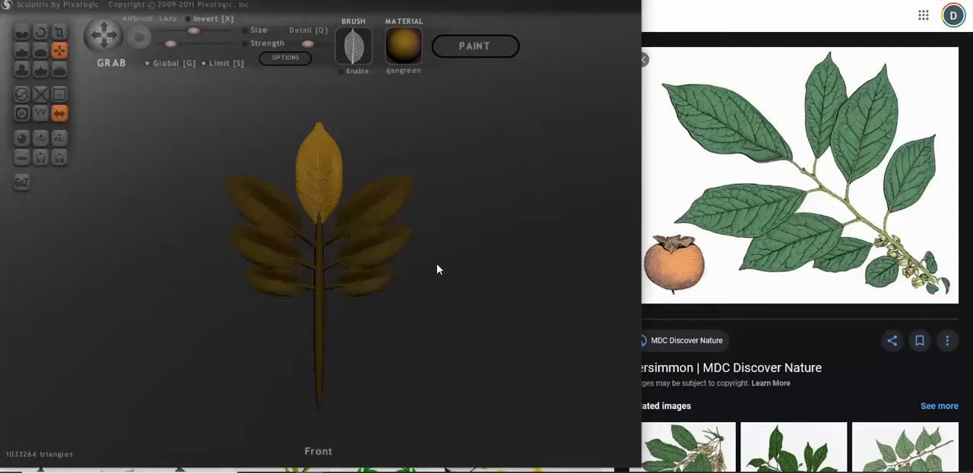
scroll(531, 266, "up", 2)
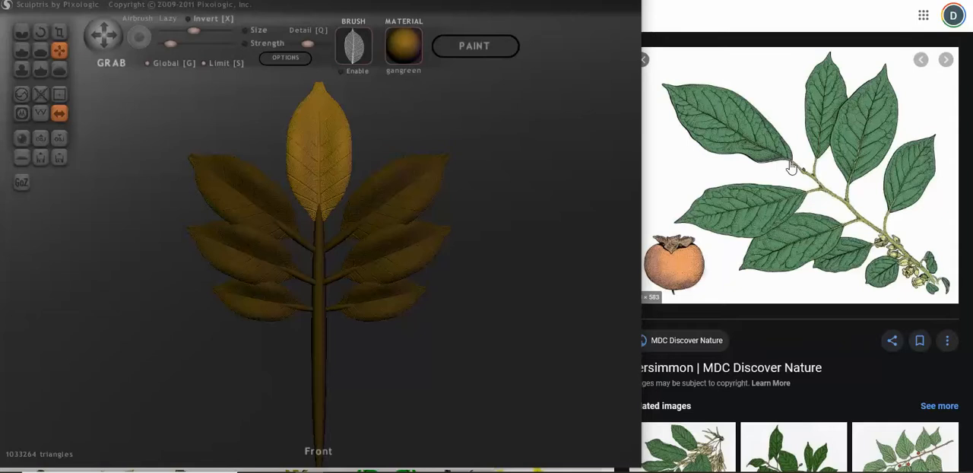
Step: Move the main stem and the top leaf slightly upward together in front view, leaving the side leaves and twigs in place
scroll(370, 235, "up", 2)
scroll(371, 236, "down", 2)
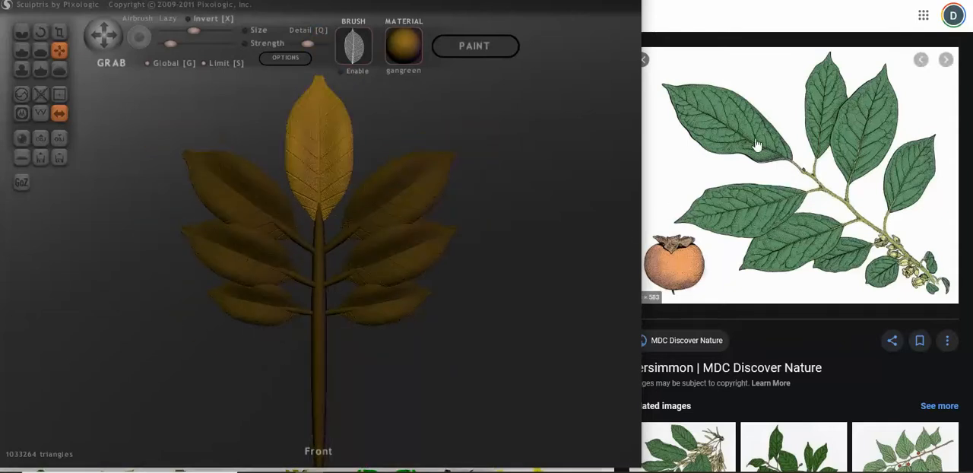
left_click(320, 266)
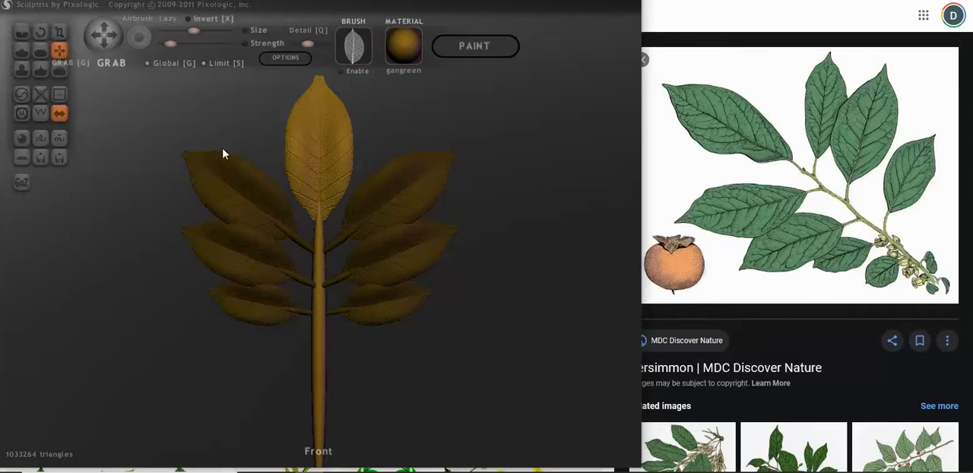
left_click_drag(320, 293, 317, 275)
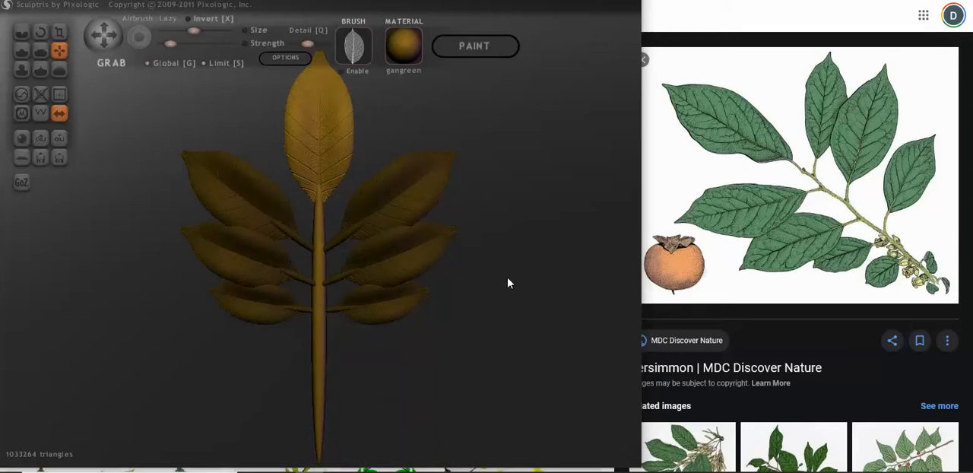
scroll(506, 285, "down", 3)
mouse_move(506, 284)
left_mouse_down()
mouse_move(467, 284)
mouse_move(532, 279)
mouse_move(504, 289)
left_mouse_up()
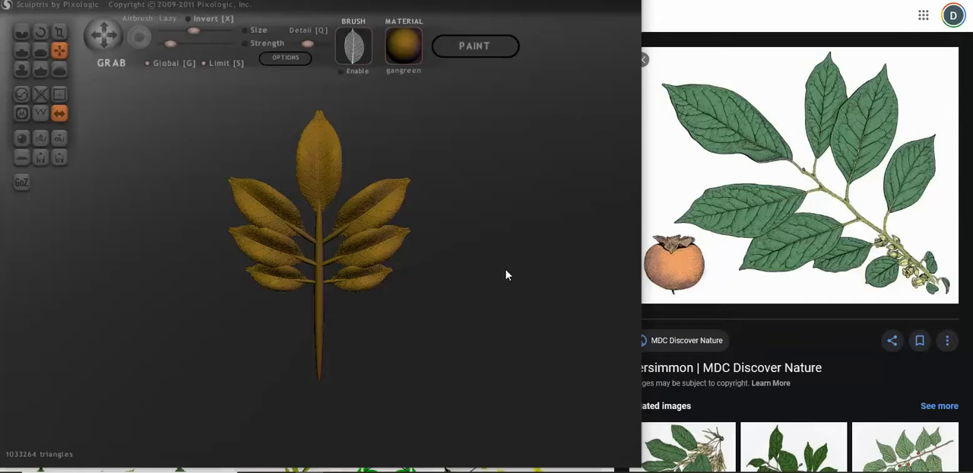
Step: Export the whole branch to the Pictures folder as a Wavefront OBJ file named leaves-on-branch-1
left_click(61, 144)
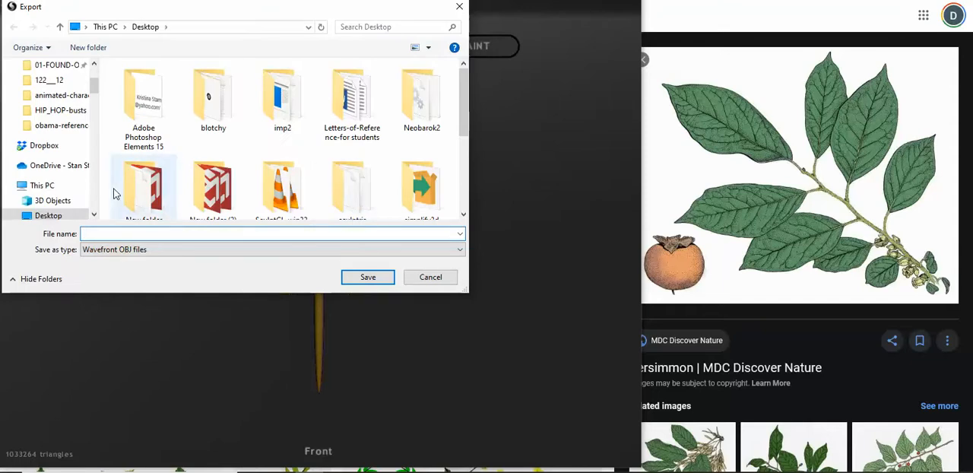
scroll(45, 182, "up", 2)
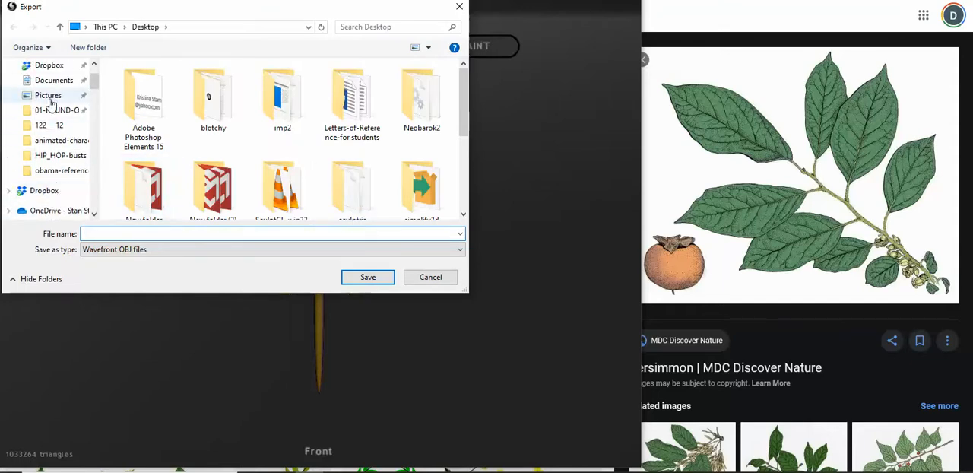
left_click(48, 97)
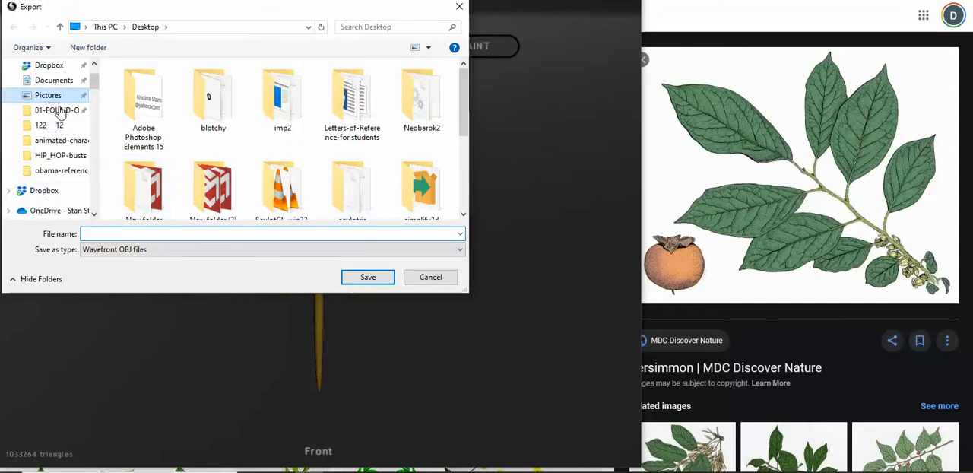
left_click(182, 234)
type("lea")
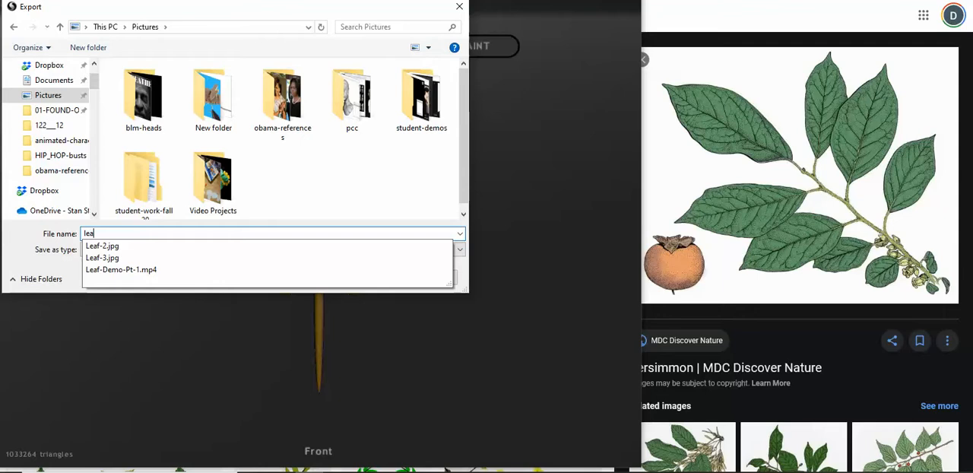
type("ves-o")
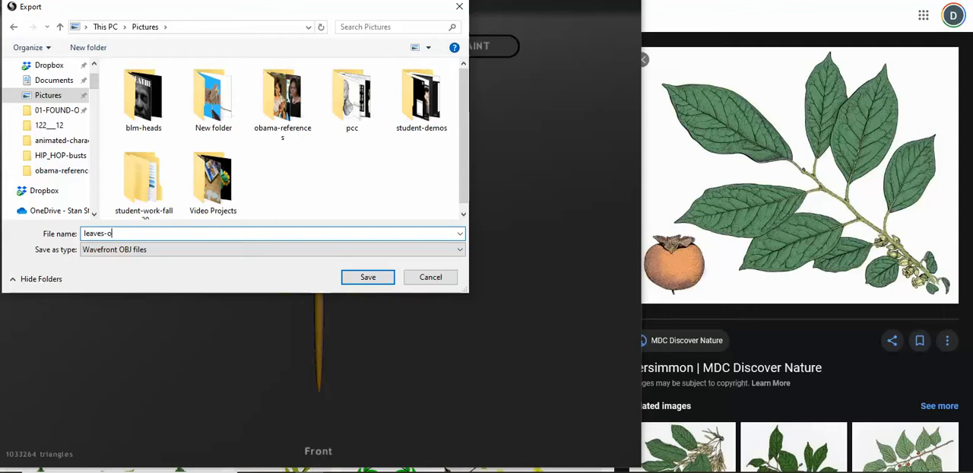
type("n-branch-1")
left_click(364, 278)
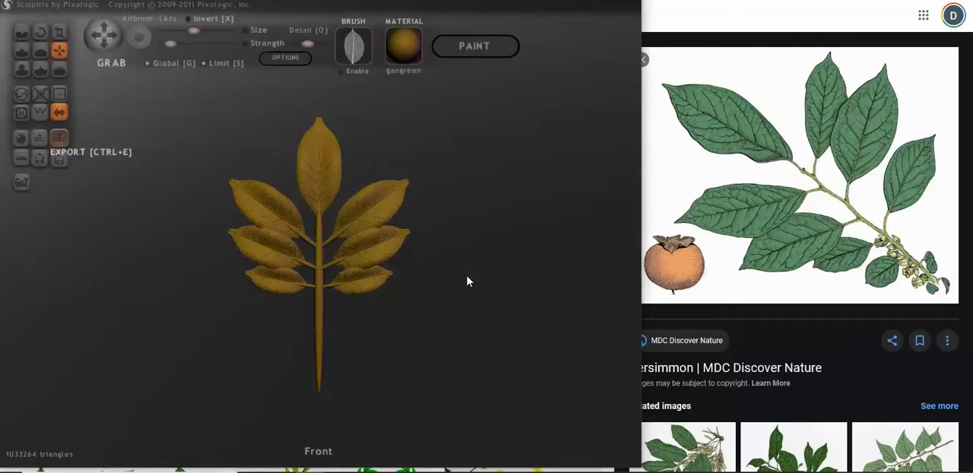
scroll(467, 281, "up", 2)
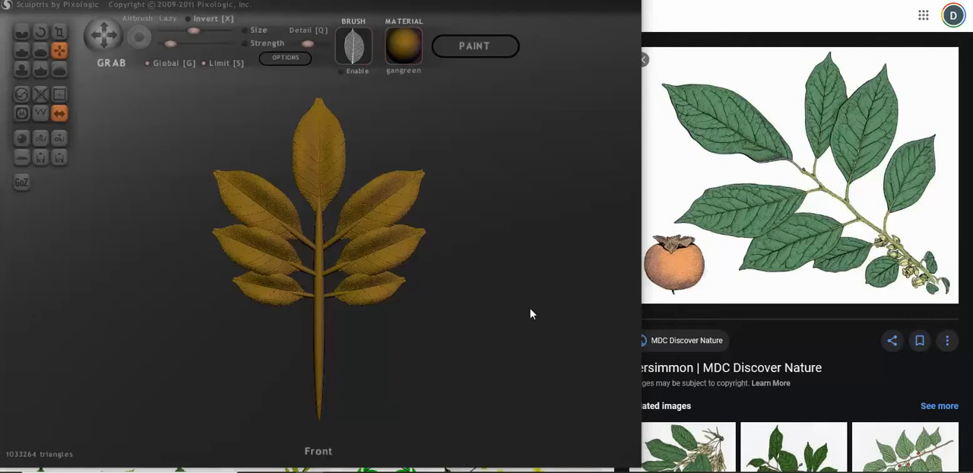
scroll(532, 314, "up", 3)
mouse_move(534, 309)
left_mouse_down()
mouse_move(556, 306)
mouse_move(519, 295)
mouse_move(530, 293)
mouse_move(521, 278)
mouse_move(540, 278)
mouse_move(538, 294)
mouse_move(526, 296)
mouse_move(517, 289)
mouse_move(523, 267)
left_mouse_up()
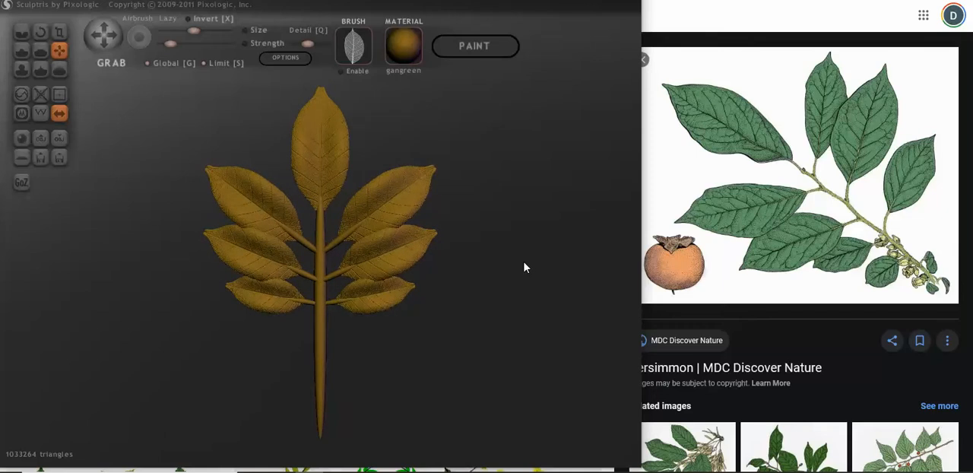